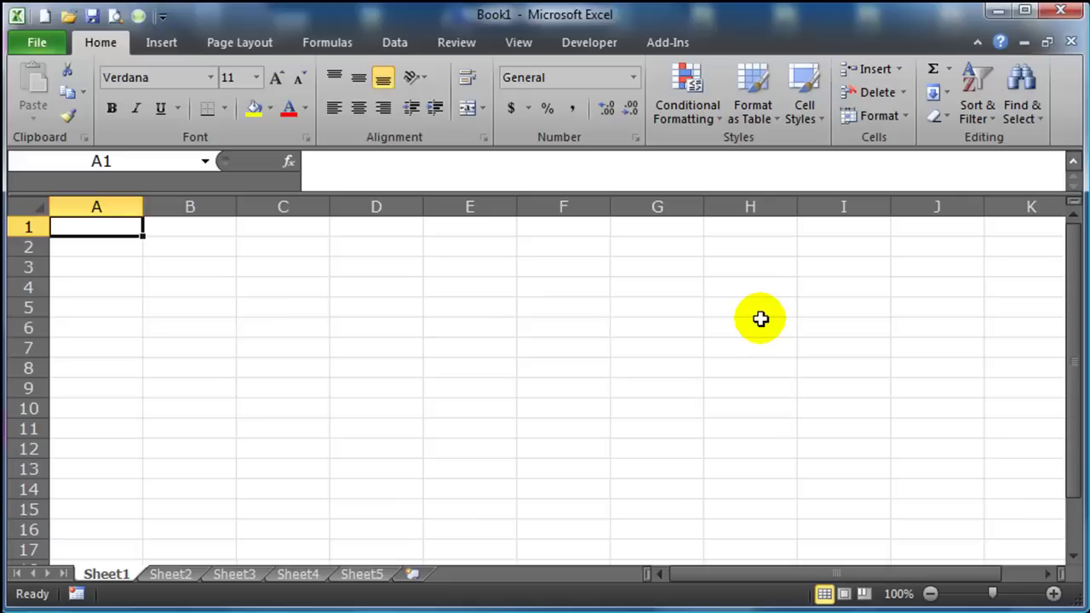
# Enter the table title Books in A1 and the column headings BookID and BookTitle in A2:B2.
pyautogui.write('Books')
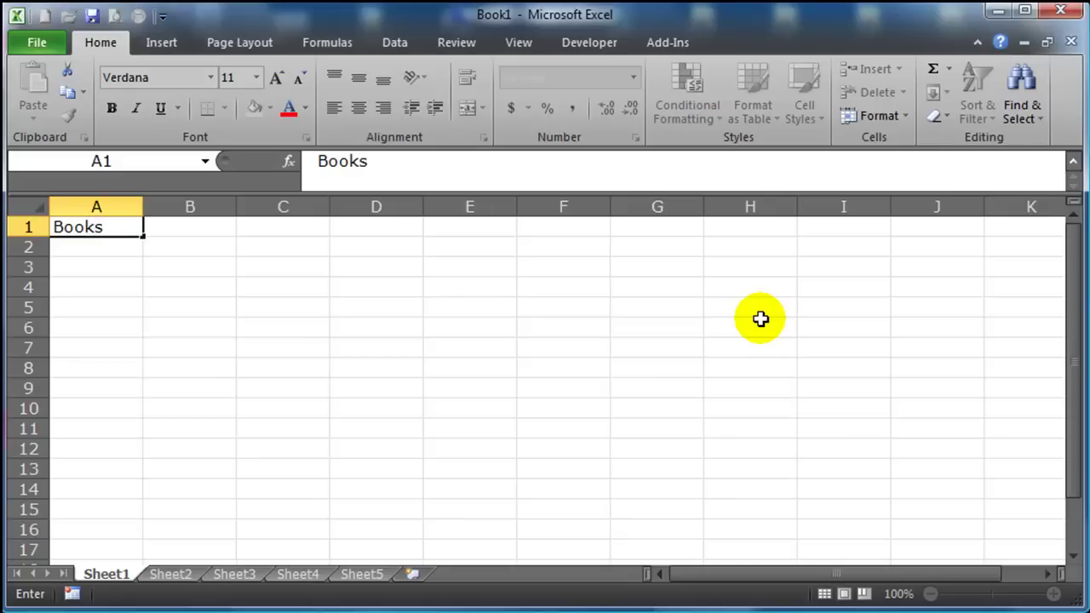
pyautogui.press('Return')
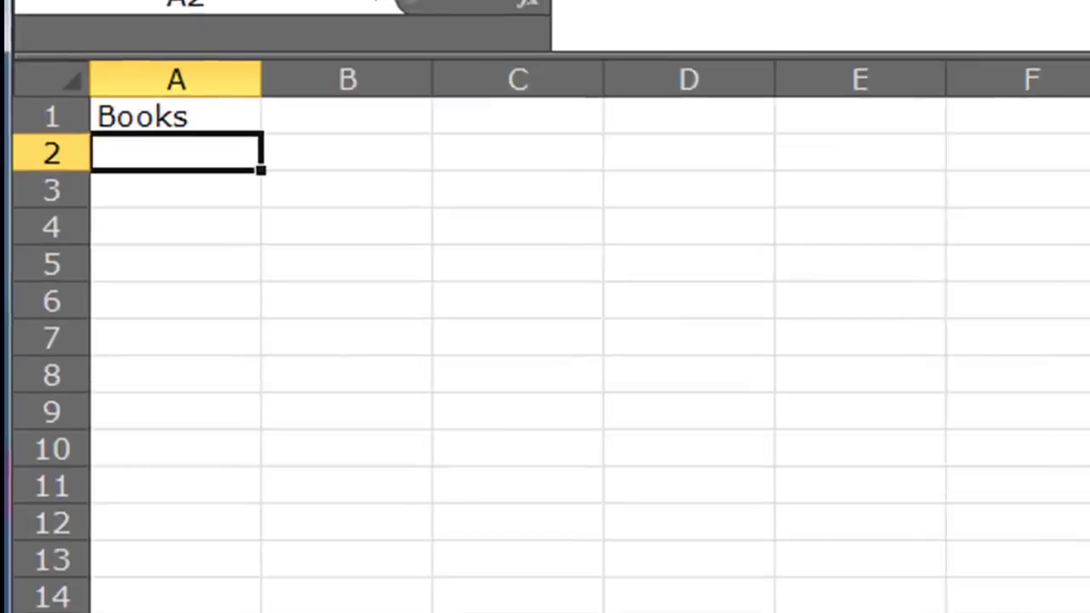
pyautogui.write('Book')
pyautogui.press('BackSpace')
pyautogui.write('ID')
pyautogui.press('Tab')
pyautogui.write('BookTitle')
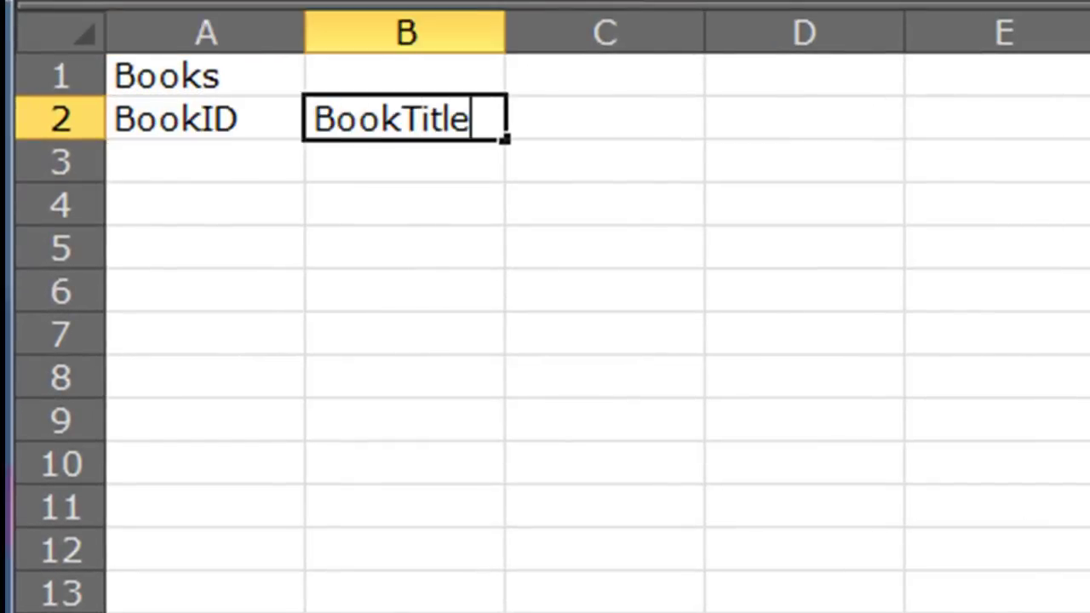
pyautogui.press('Tab')
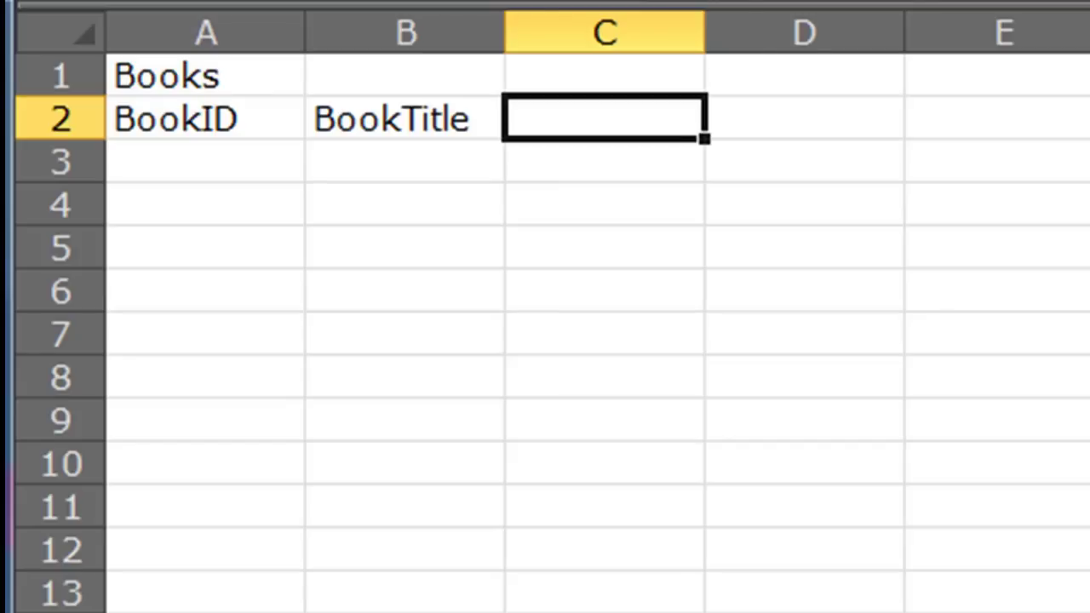
# Fill the BookID column with 1, 2 and 3 in A3:A5.
pyautogui.click(158, 76)
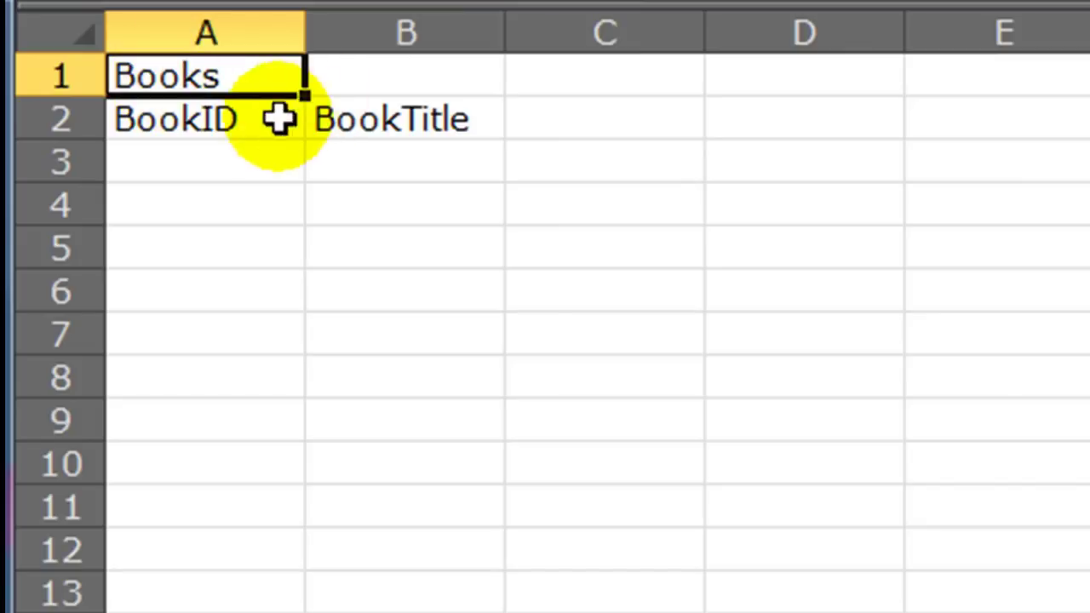
pyautogui.click(207, 170)
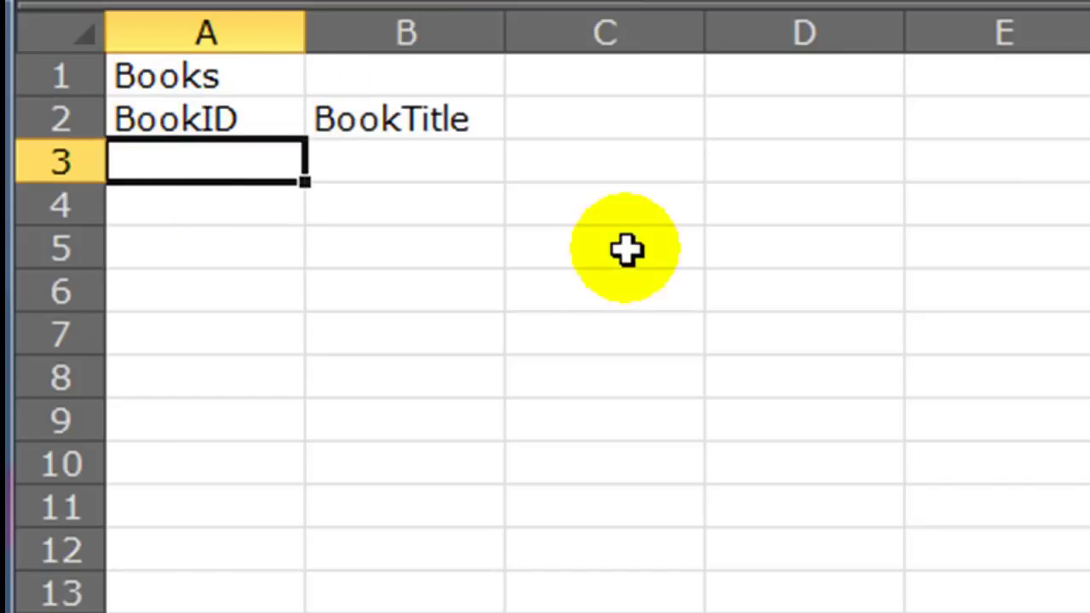
pyautogui.write('1')
pyautogui.press('Return')
pyautogui.write('2')
pyautogui.press('Return')
pyautogui.write('3')
pyautogui.press('Return')
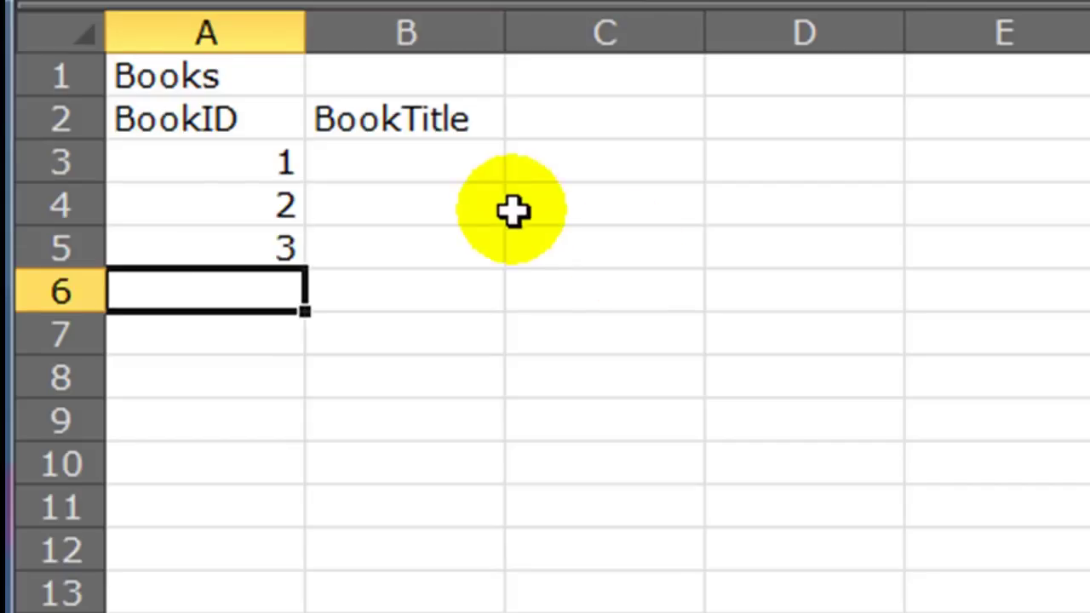
# Enter Dreamweaver CS5, Web Usability and Photoshop CS5 in B3:B5 and widen column B to fit the titles.
pyautogui.click(443, 161)
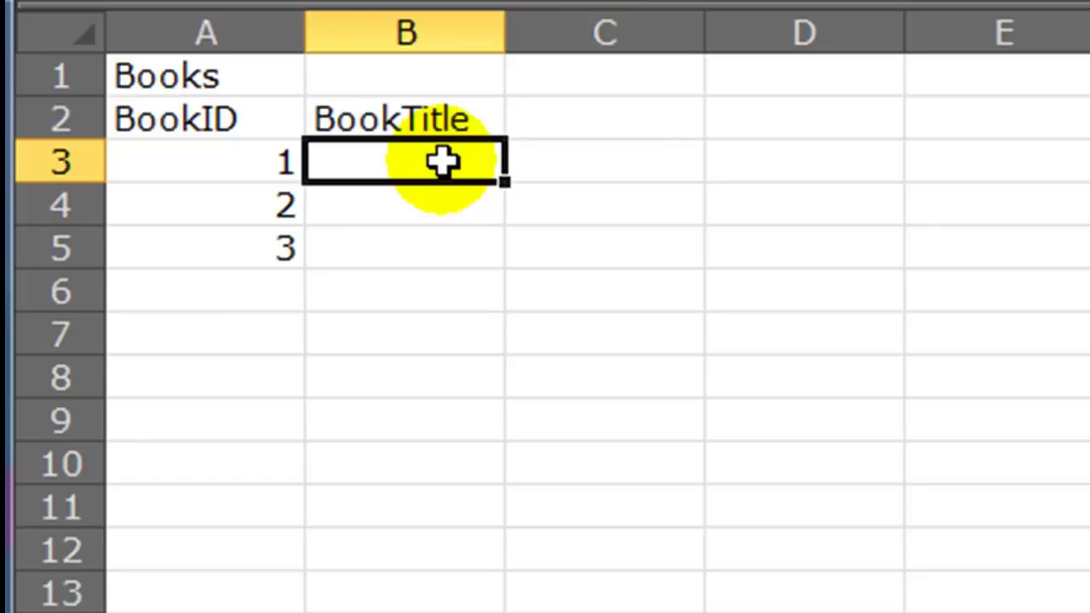
pyautogui.write('Dreamwe')
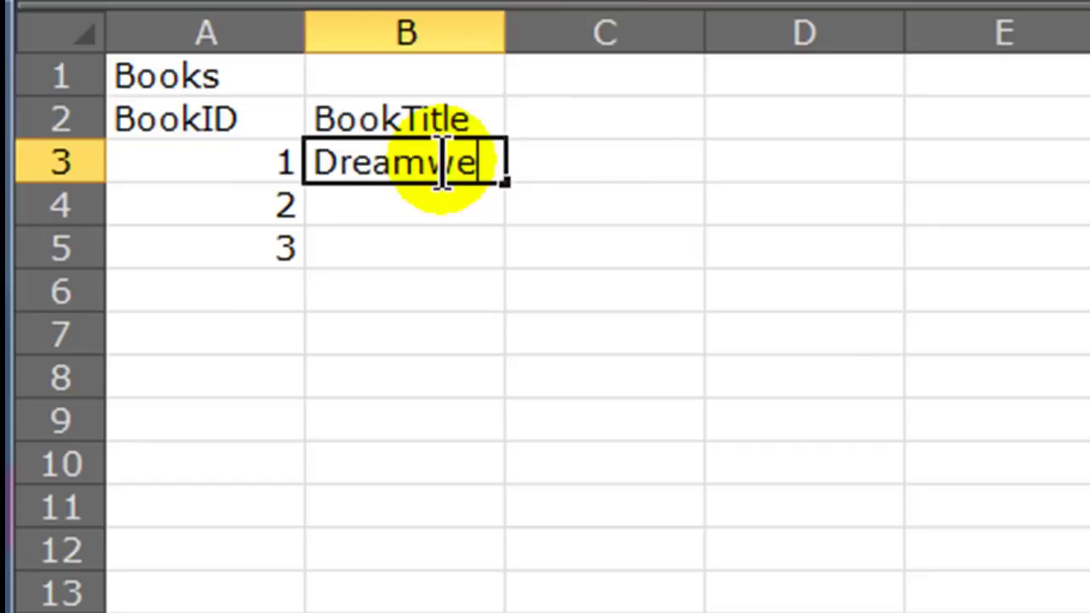
pyautogui.write('aver CS5')
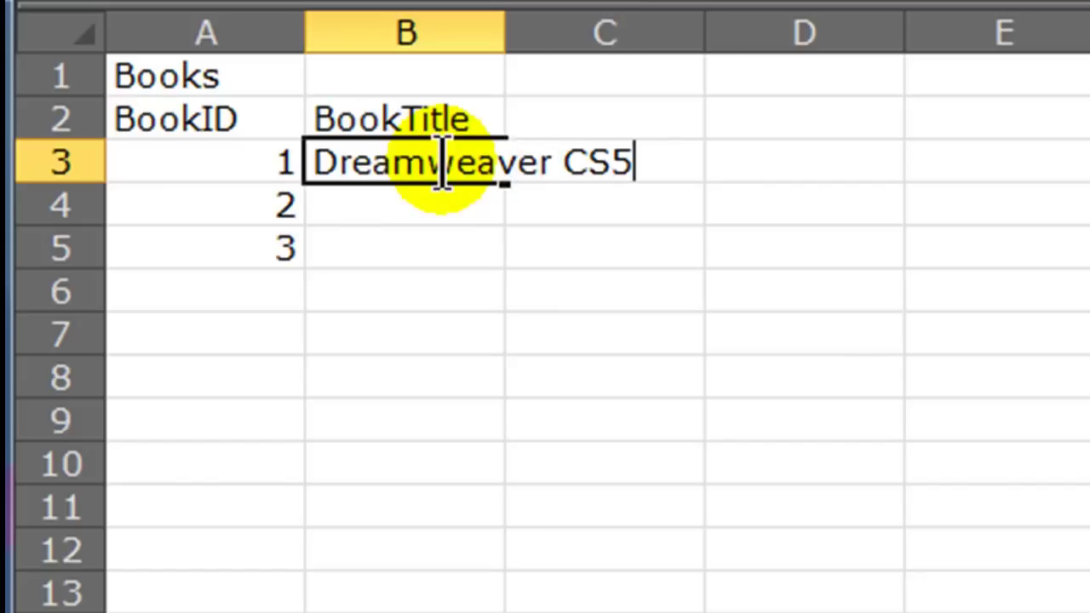
pyautogui.press('Return')
pyautogui.write('W')
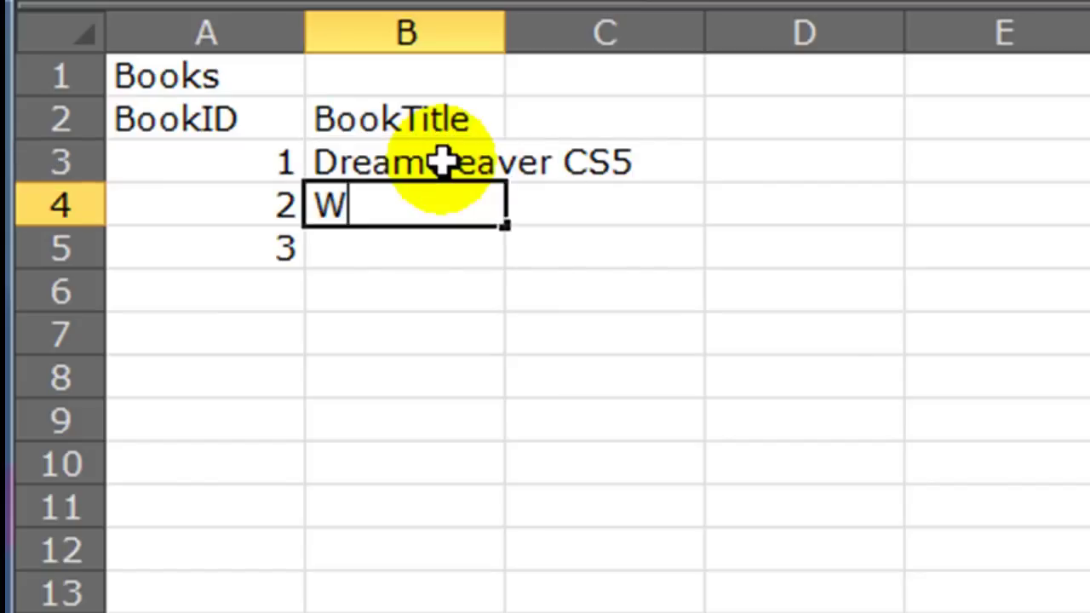
pyautogui.write('eb Usability')
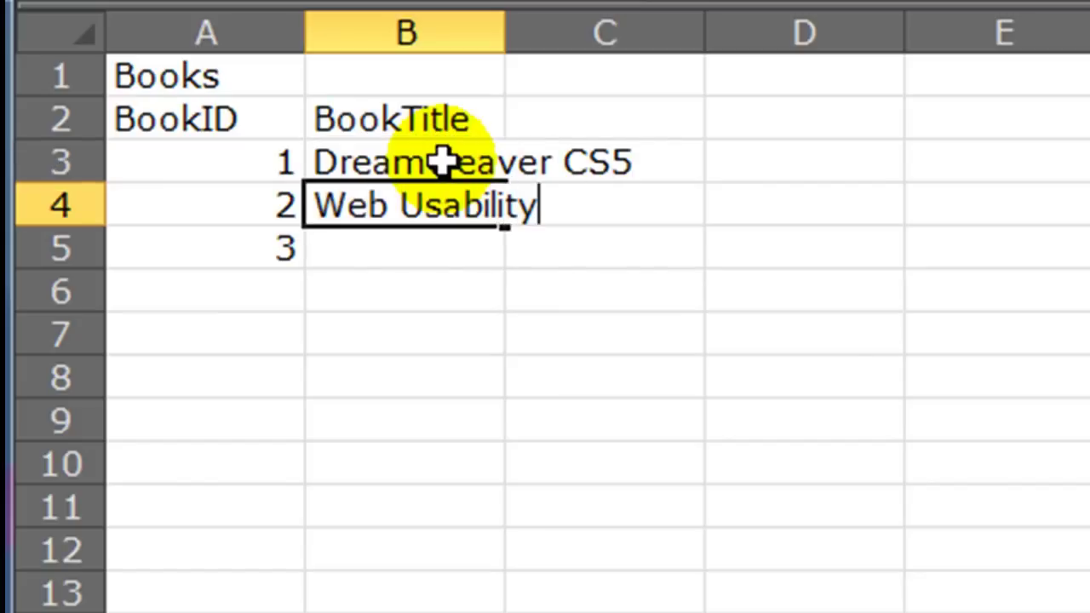
pyautogui.press('Return')
pyautogui.write('PHo')
pyautogui.press('BackSpace')
pyautogui.press('BackSpace')
pyautogui.write('hotoshop CS5')
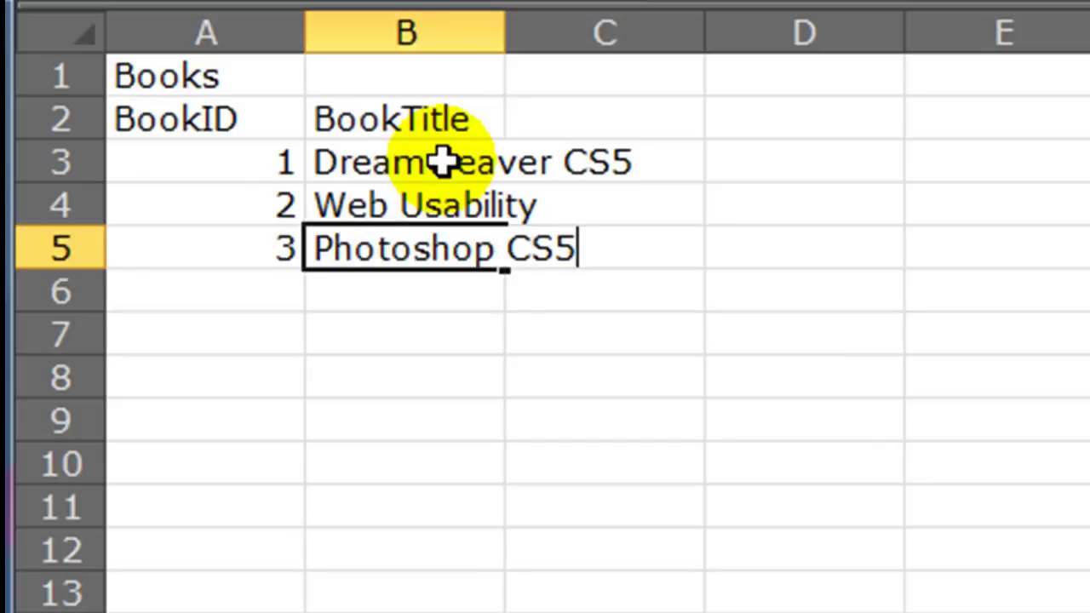
pyautogui.press('Return')
pyautogui.moveTo(505, 33); pyautogui.dragTo(715, 32)
pyautogui.click(516, 462)
# Left-align the BookID numbers in A3:A5.
pyautogui.moveTo(222, 175); pyautogui.dragTo(204, 235)
pyautogui.moveTo(522, 162); pyautogui.dragTo(433, 247)
pyautogui.click(324, 317)
pyautogui.moveTo(212, 153); pyautogui.dragTo(207, 244)
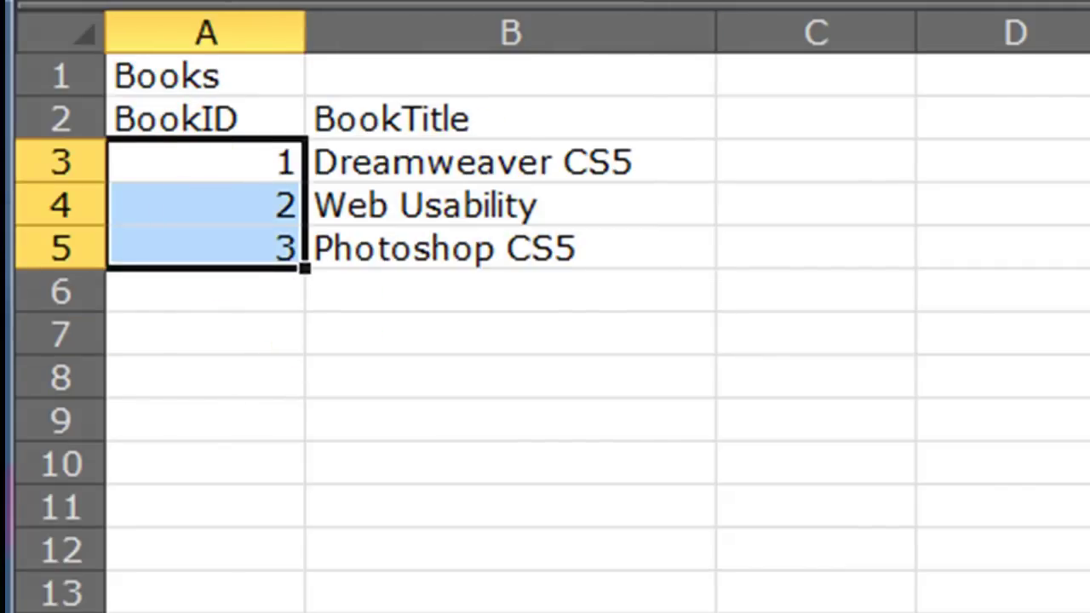
pyautogui.hotkey('ctrl', '1')
pyautogui.click(823, 212)
pyautogui.press('Return')
pyautogui.click(827, 591)
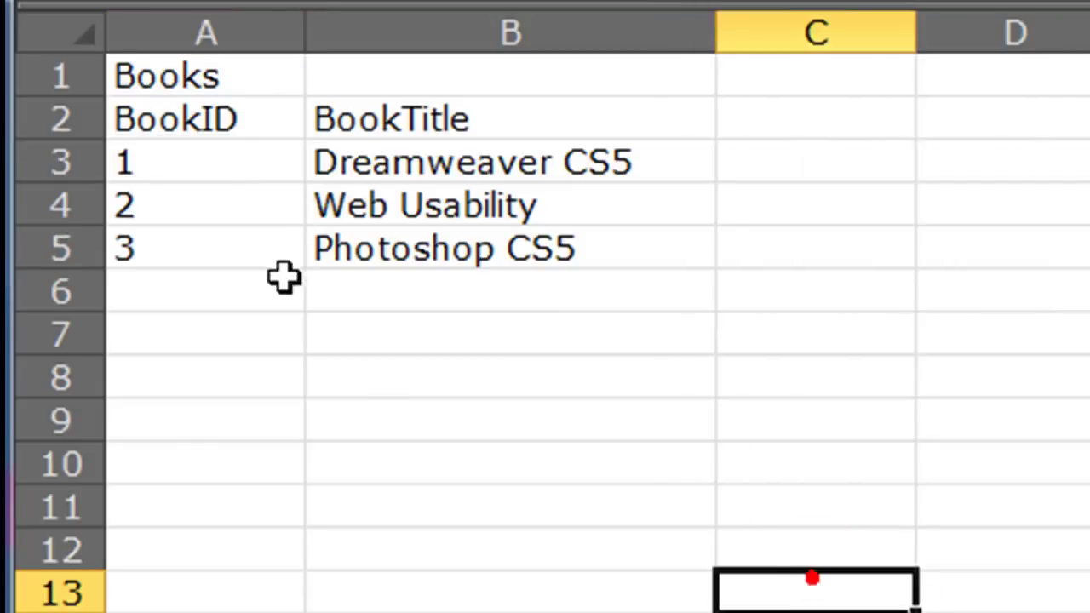
# Make the BookID heading in A2 bold.
pyautogui.click(176, 120)
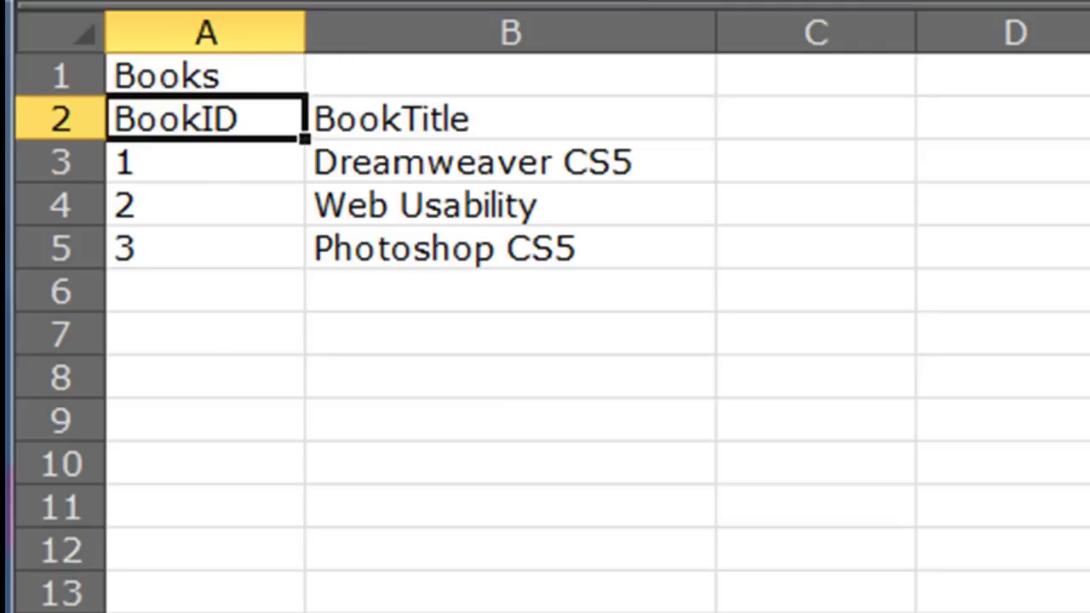
pyautogui.hotkey('ctrl', 'b')
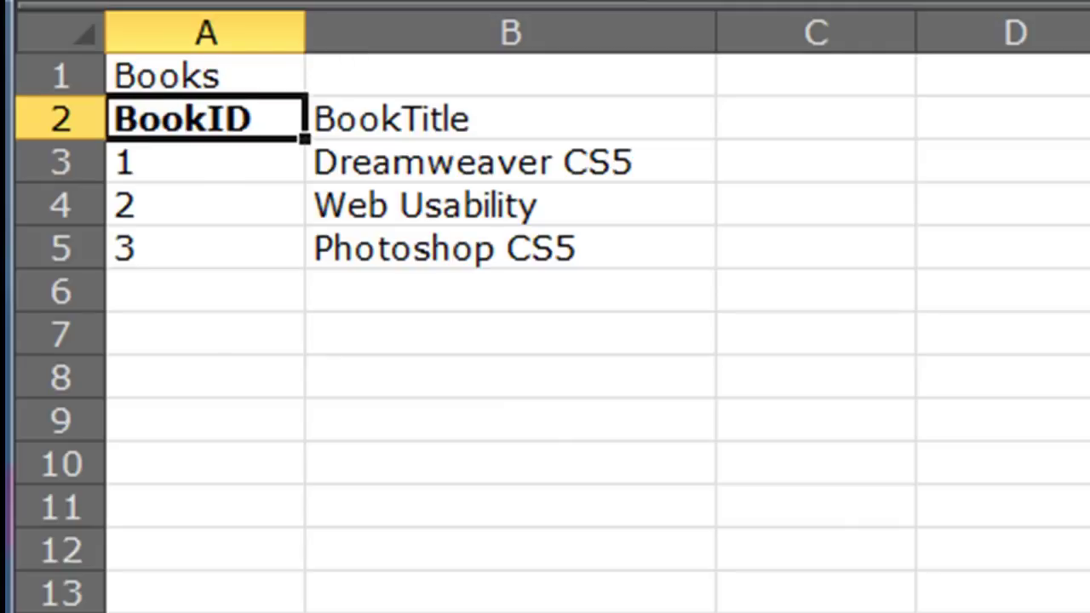
pyautogui.click(224, 300)
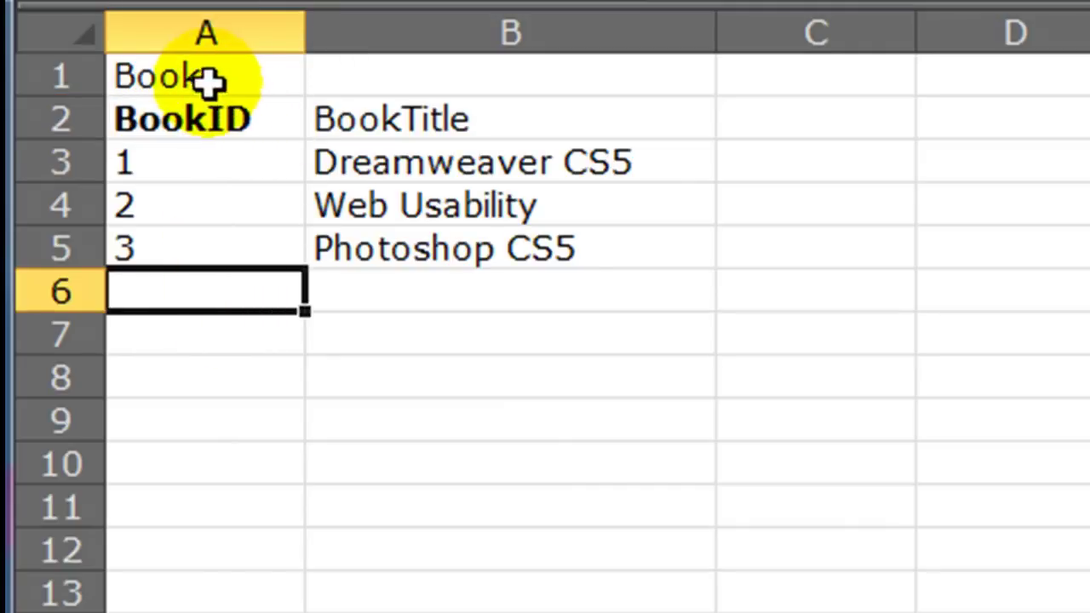
# Apply all borders to the book table in A2:B5.
pyautogui.moveTo(187, 117); pyautogui.dragTo(577, 248)
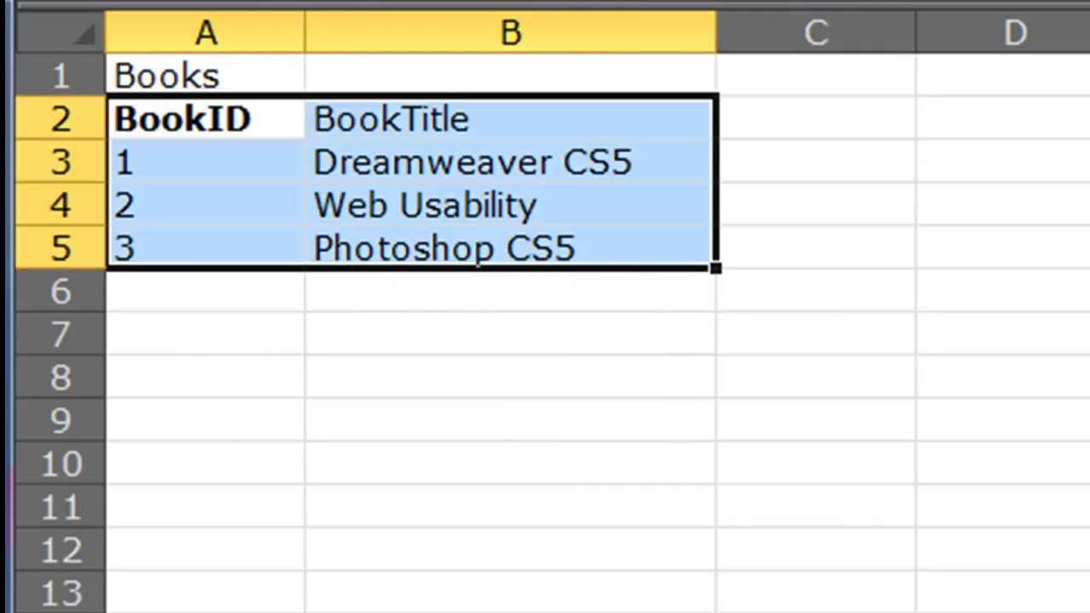
pyautogui.click(439, 1)
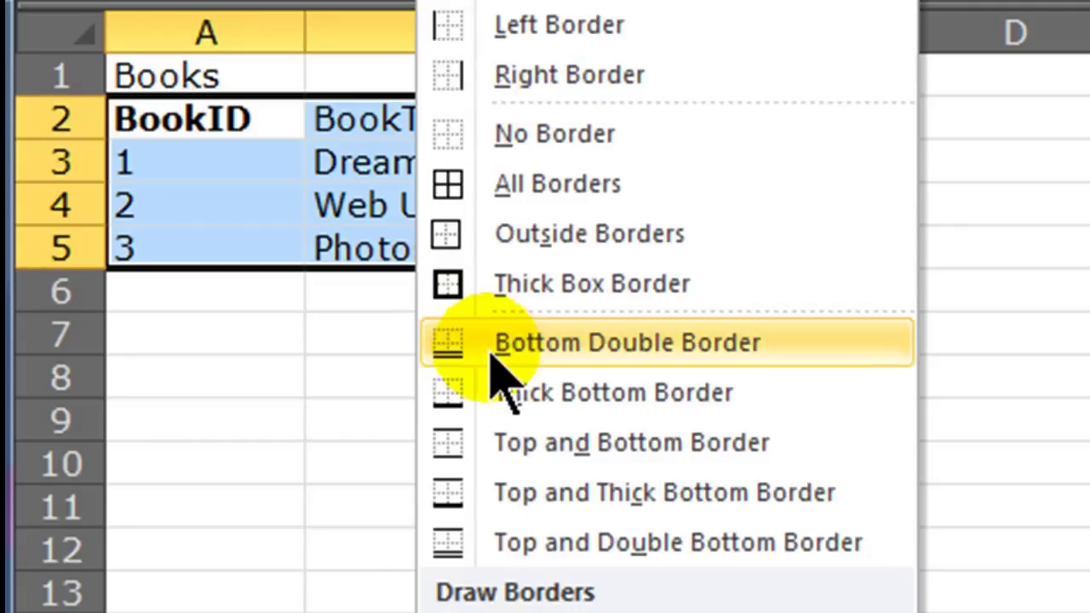
pyautogui.click(521, 196)
pyautogui.click(1071, 383)
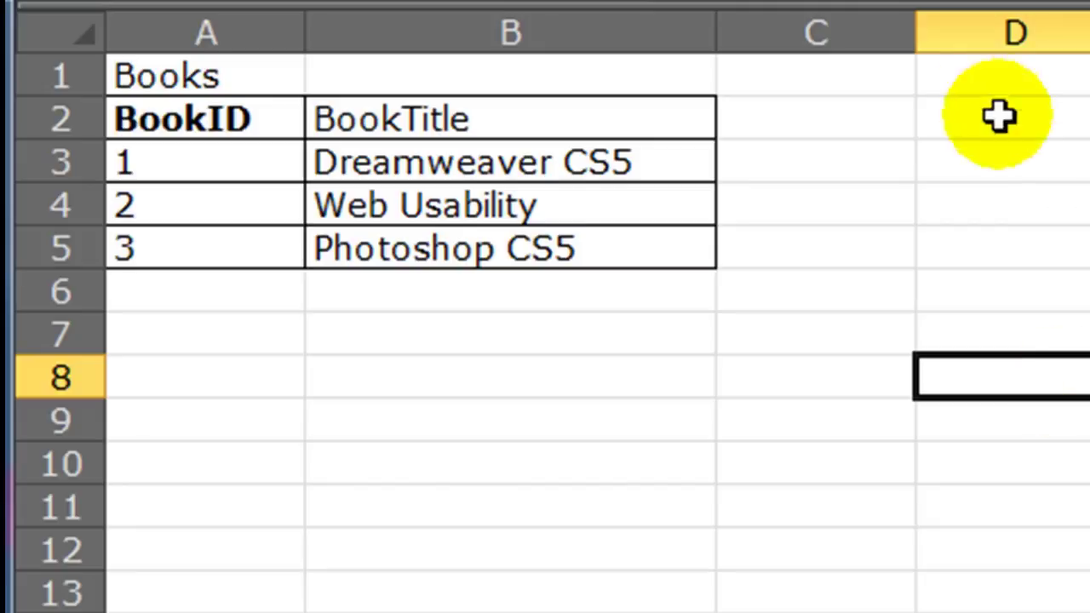
# Start a second table with the title Author in D1 and the headings AuthorID and AuthorName in D2:E2.
pyautogui.click(981, 78)
pyautogui.click(981, 78)
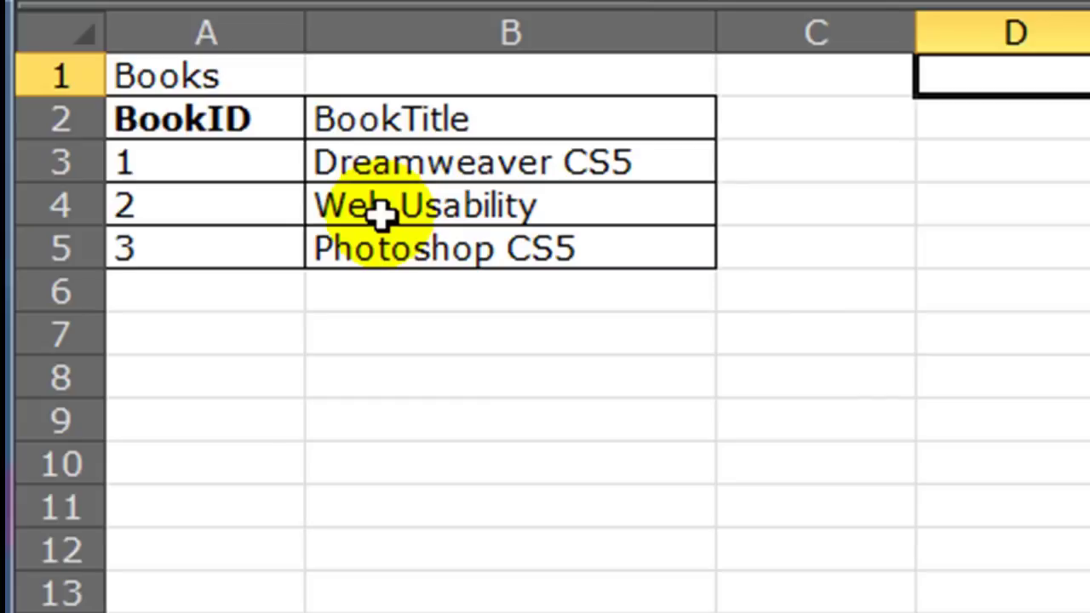
pyautogui.click(973, 171)
pyautogui.click(990, 83)
pyautogui.write('Author')
pyautogui.press('Return')
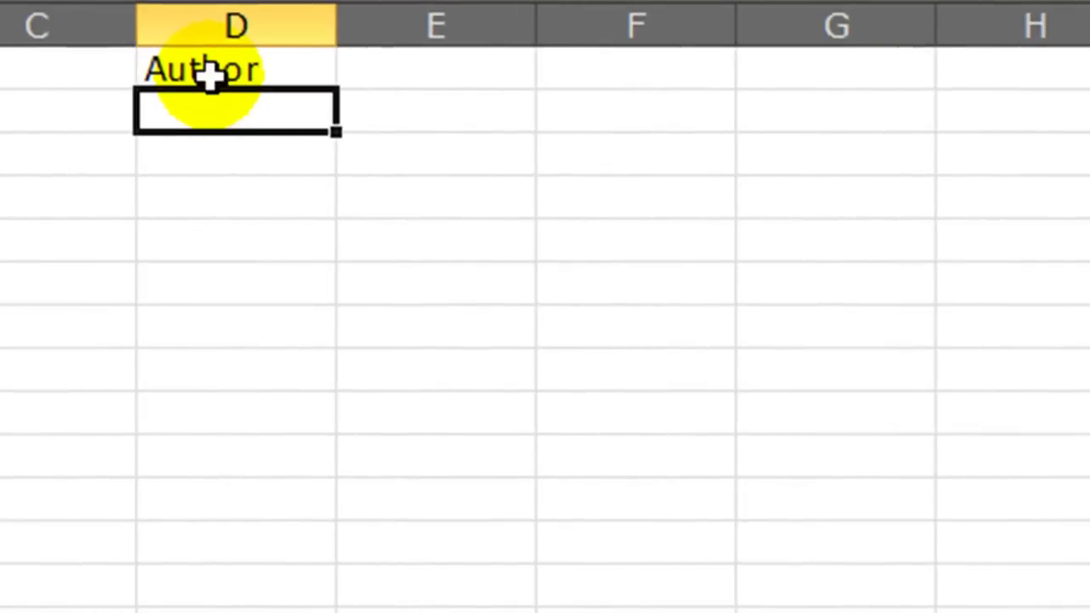
pyautogui.write('Auth')
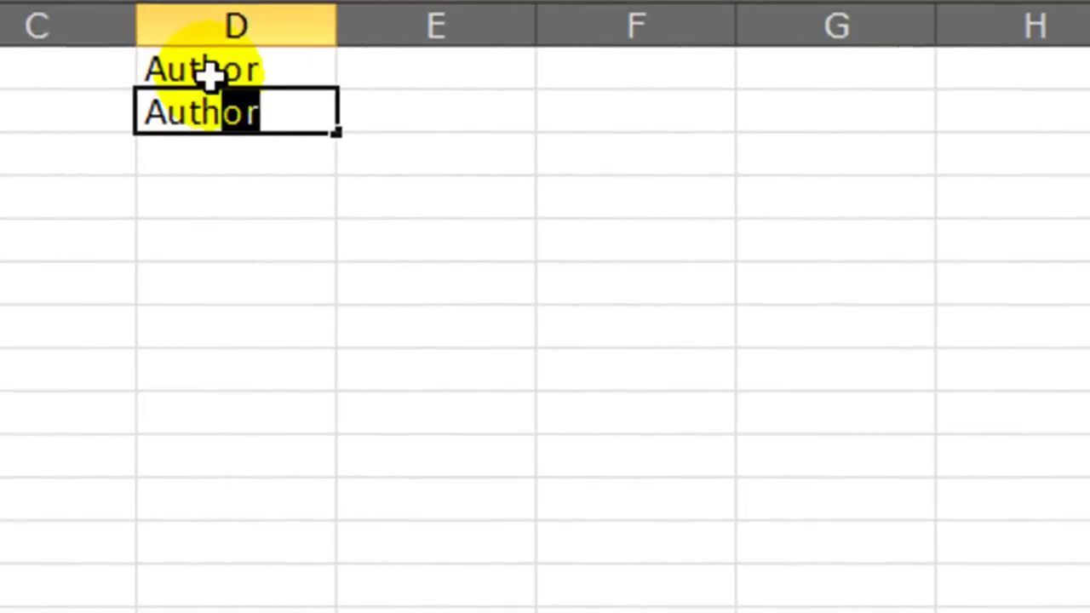
pyautogui.write('orID')
pyautogui.press('Tab')
pyautogui.write('AuthorName')
pyautogui.press('Tab')
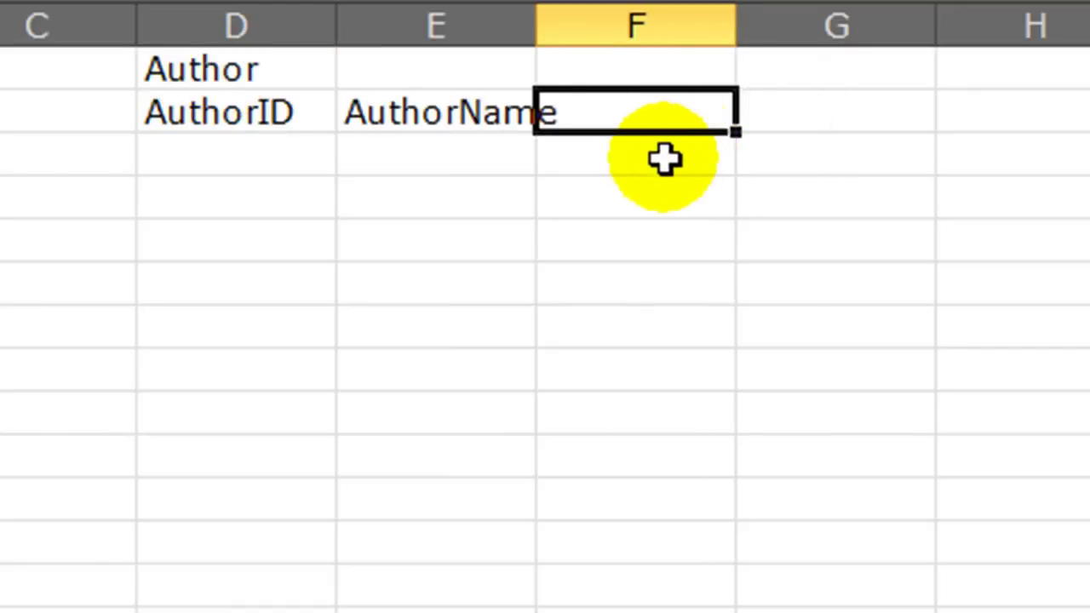
# Widen column E to fit the AuthorName heading.
pyautogui.click(463, 183)
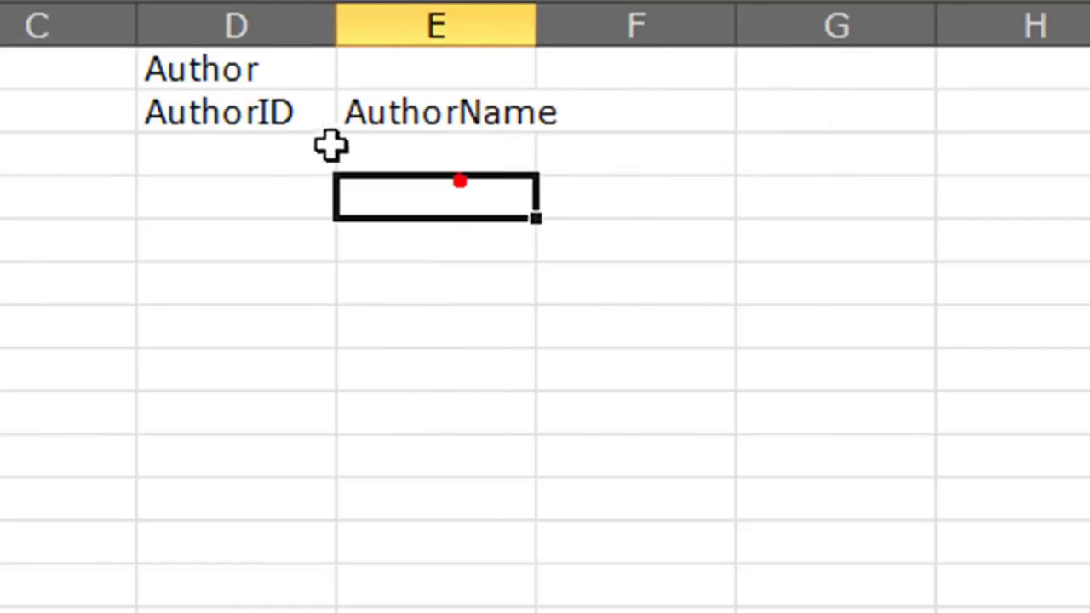
pyautogui.moveTo(536, 27); pyautogui.dragTo(604, 27)
pyautogui.click(221, 185)
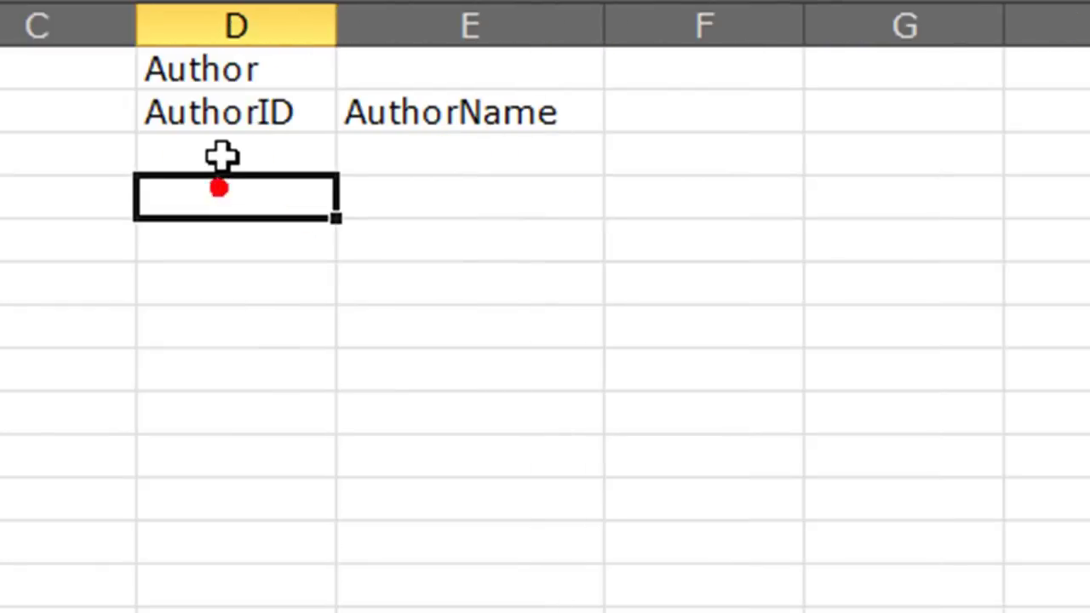
# Add author records with IDs 1 and 2 in D3:D4 and each author's surname beside them in column E.
pyautogui.click(222, 155)
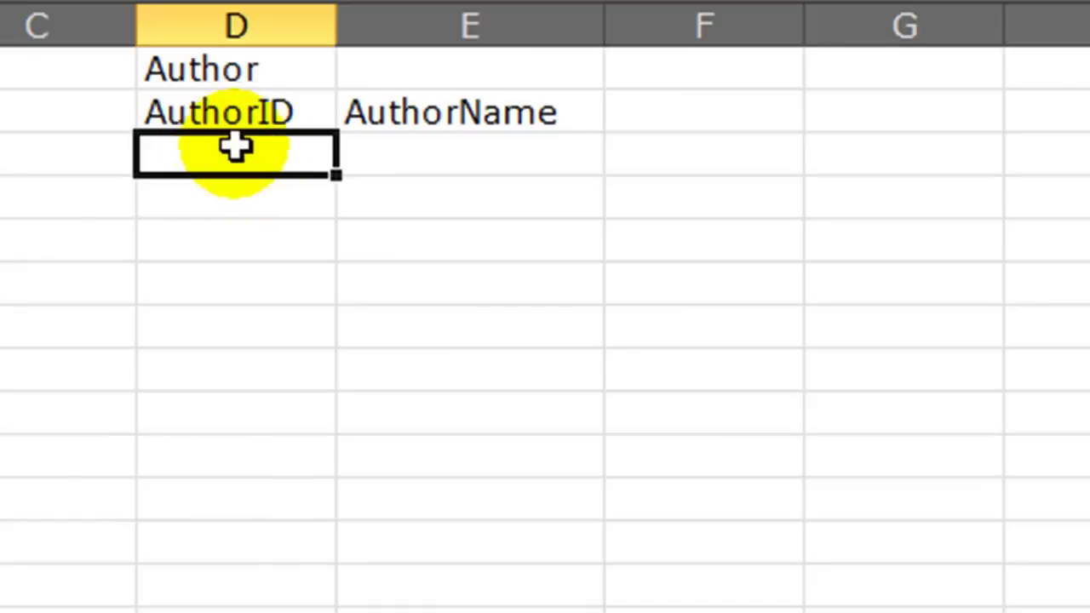
pyautogui.write('1')
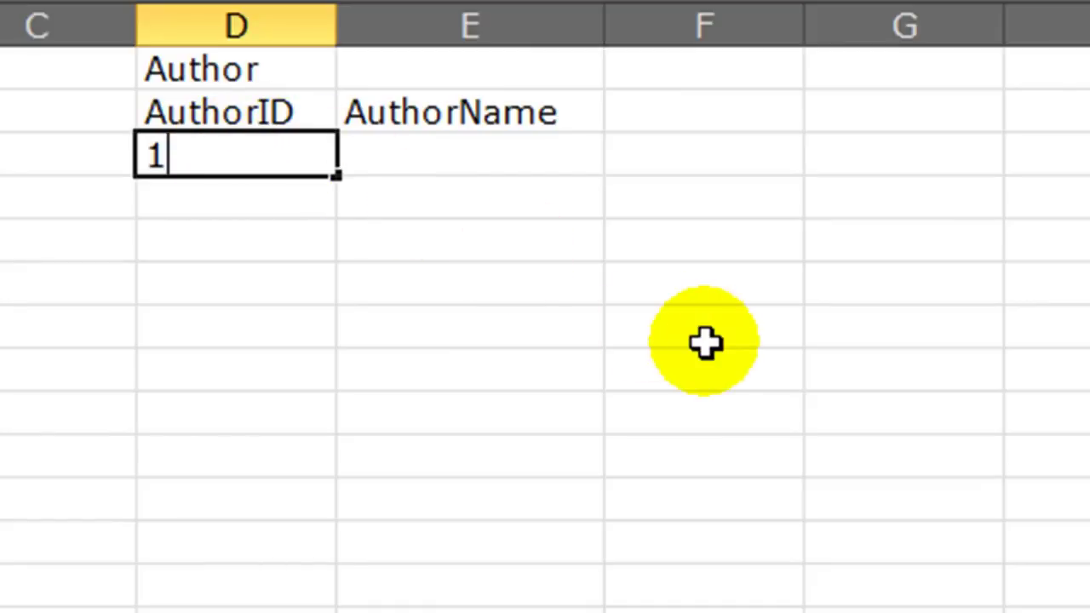
pyautogui.press('Tab')
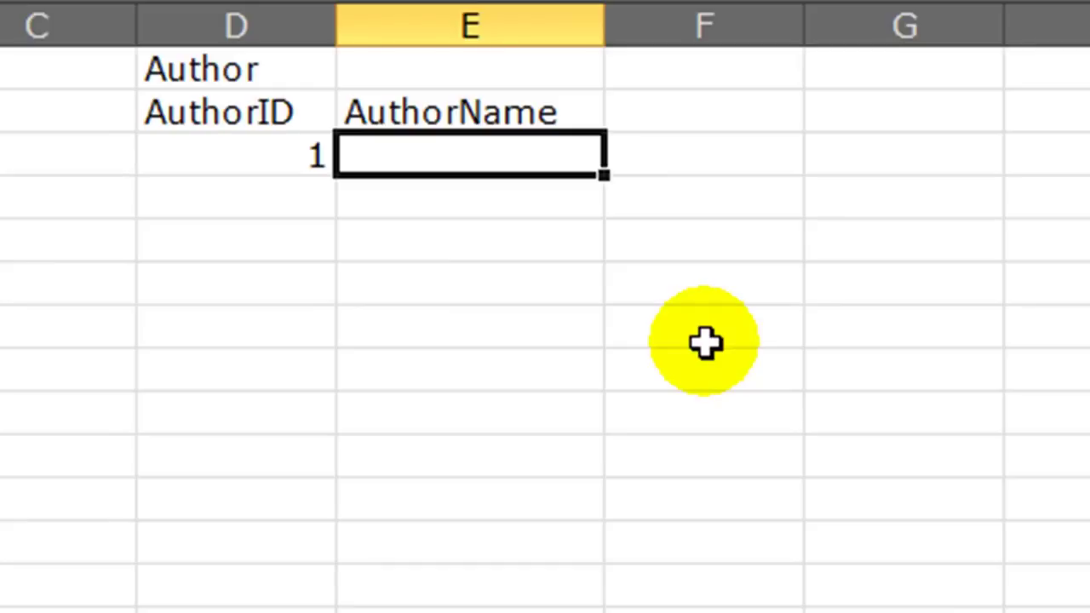
pyautogui.write('Hosi')
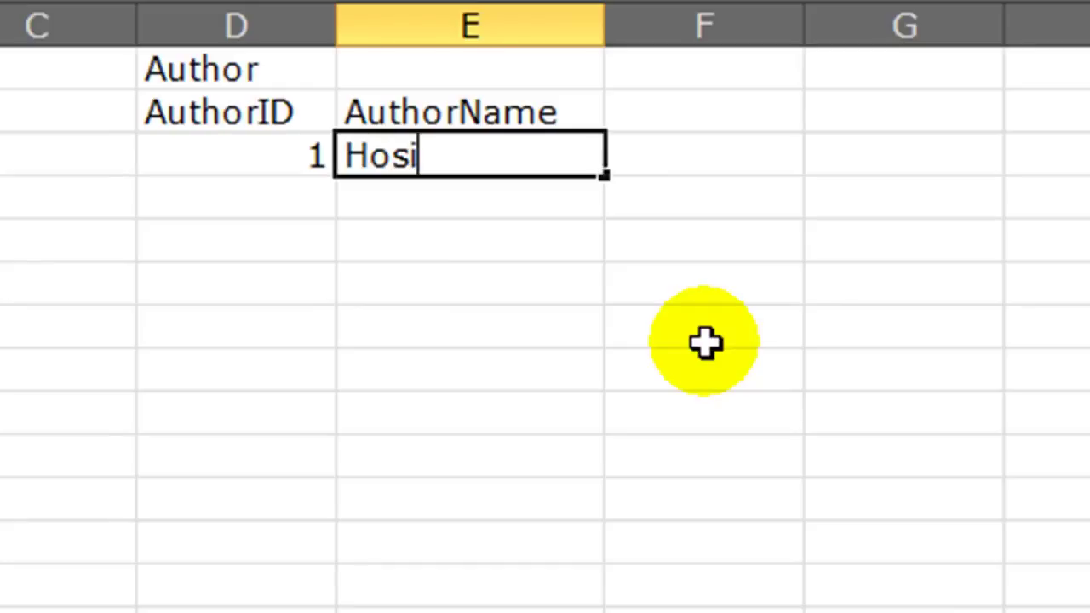
pyautogui.write('e-Bournar')
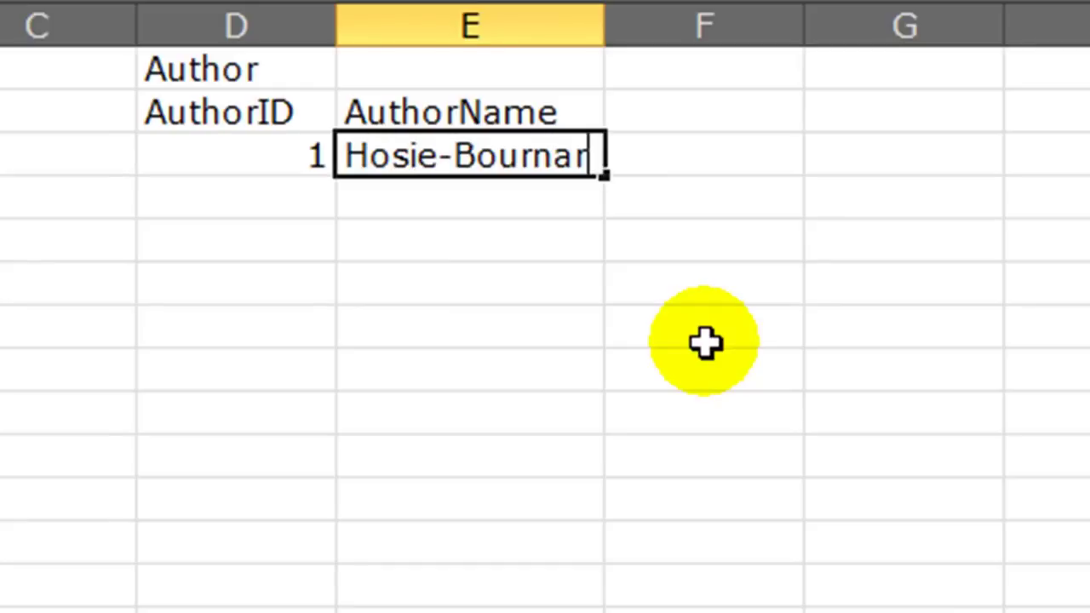
pyautogui.press('Return')
pyautogui.write('2')
pyautogui.press('Tab')
pyautogui.write('Gellar')
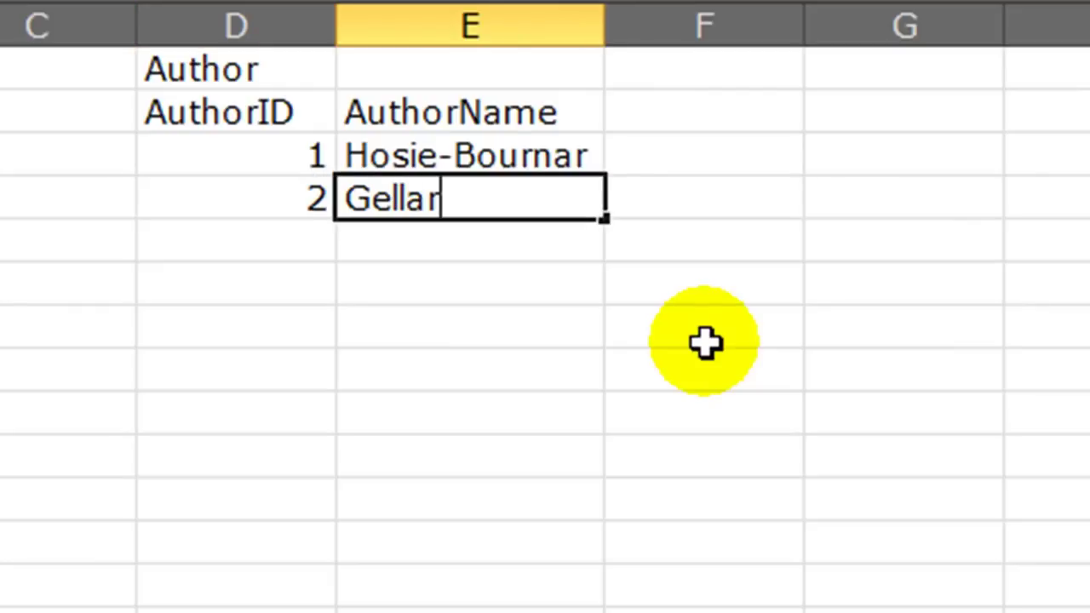
pyautogui.press('Return')
# Add author records with IDs 3 and 4 in D5:D6 and their surnames in column E, and widen column E slightly.
pyautogui.write('3')
pyautogui.press('Tab')
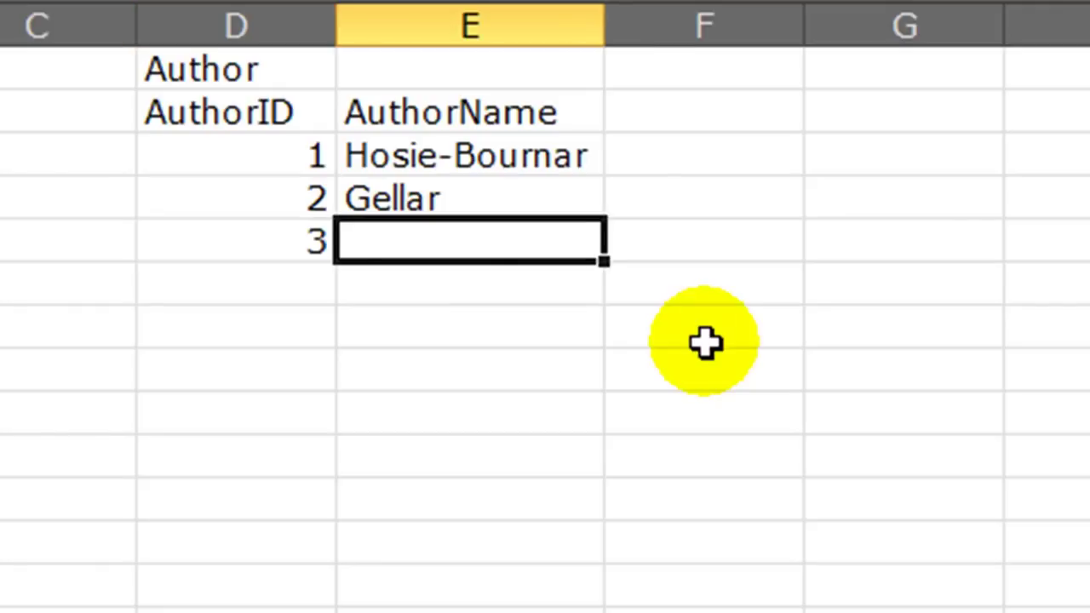
pyautogui.write('Hart')
pyautogui.press('Return')
pyautogui.write('4')
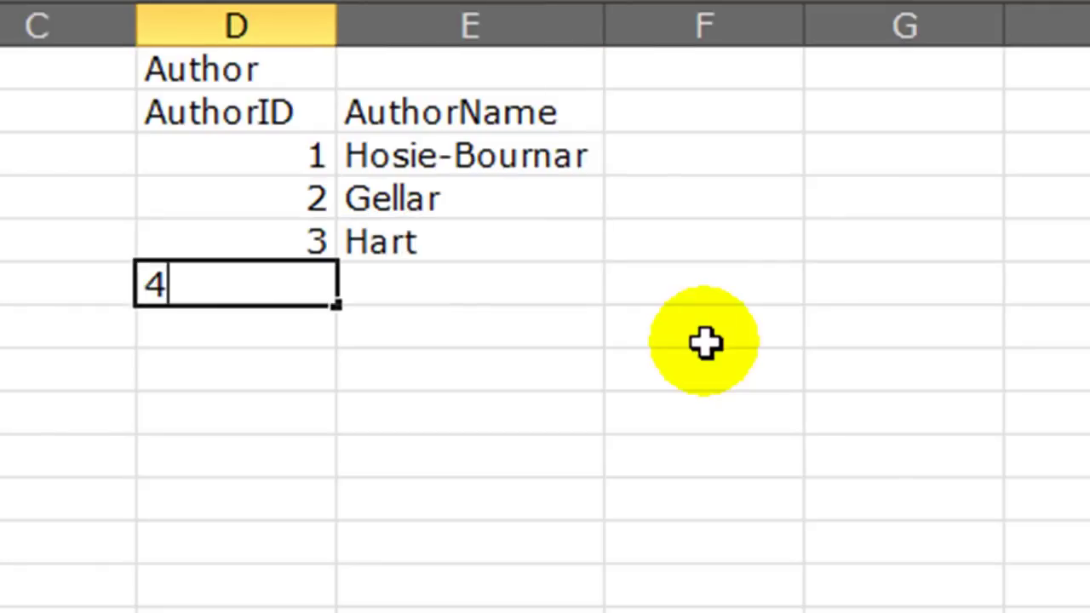
pyautogui.press('Tab')
pyautogui.write('Lazar')
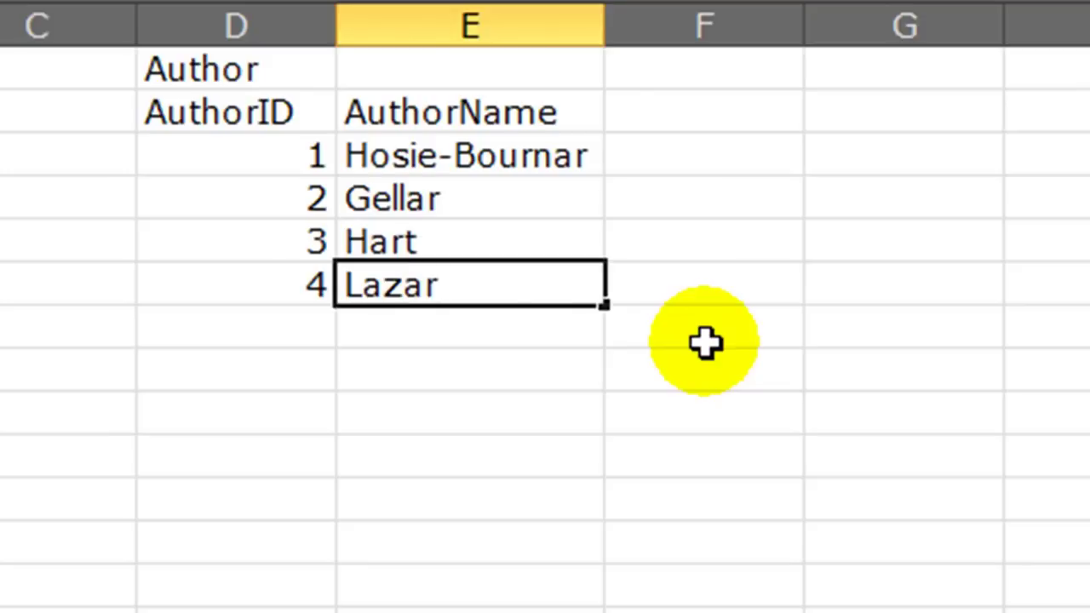
pyautogui.press('Return')
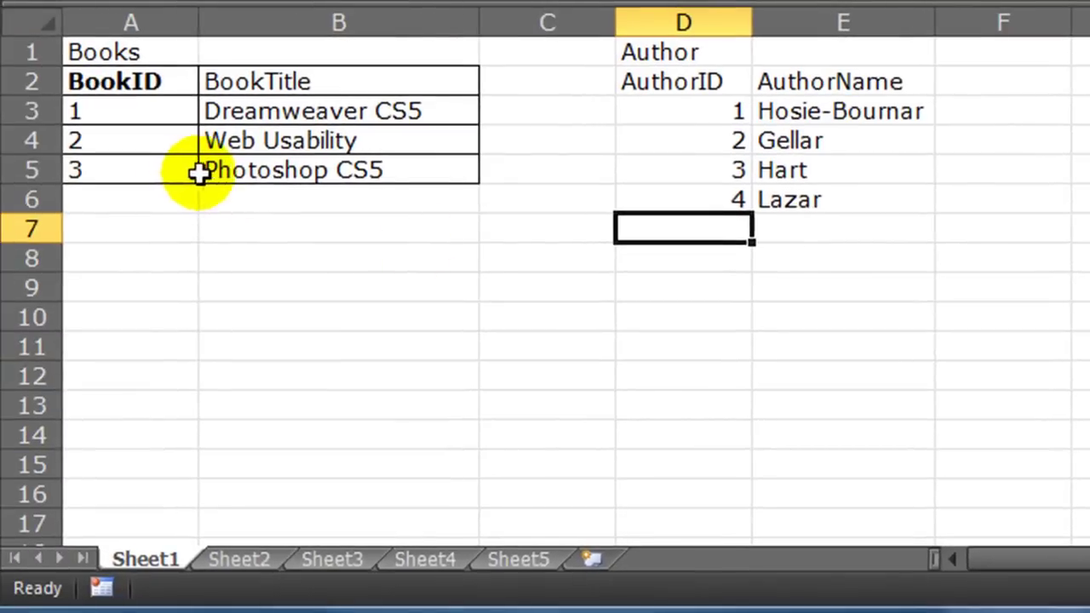
pyautogui.moveTo(934, 23); pyautogui.dragTo(942, 22)
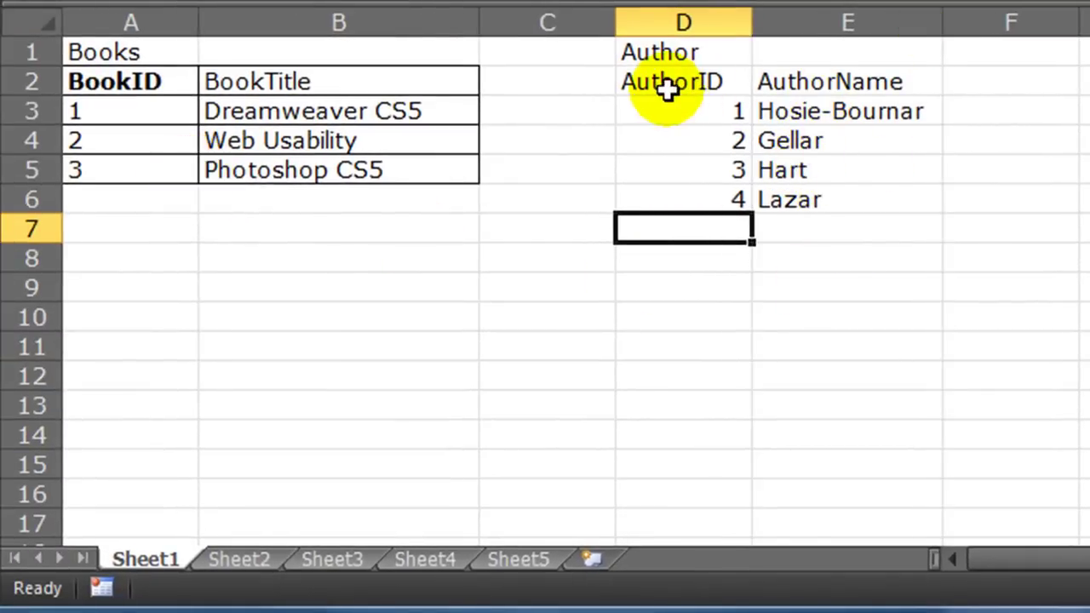
pyautogui.click(294, 105)
pyautogui.click(277, 145)
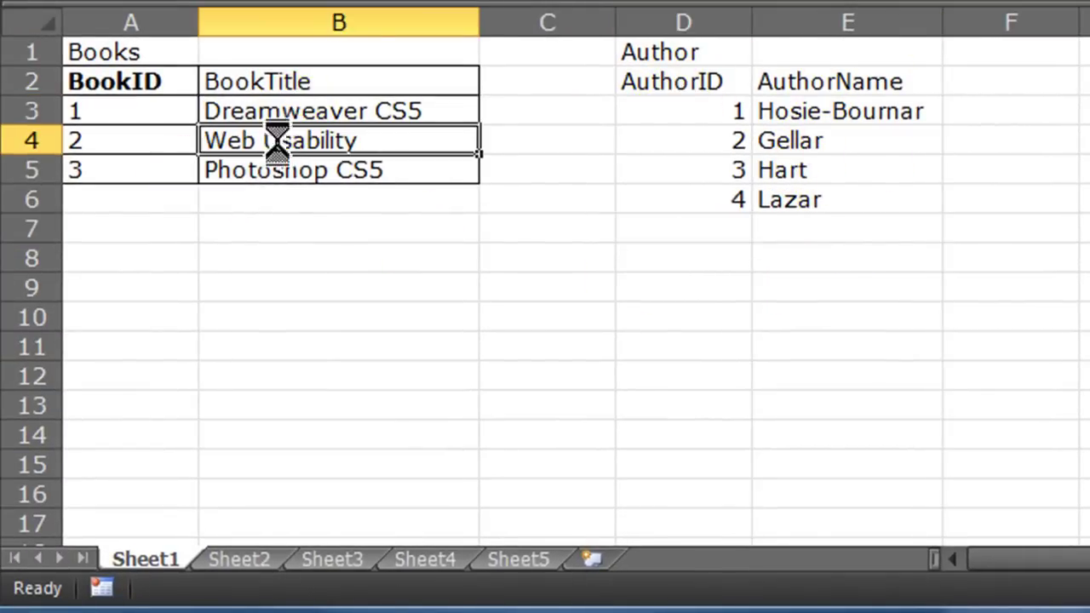
pyautogui.click(273, 175)
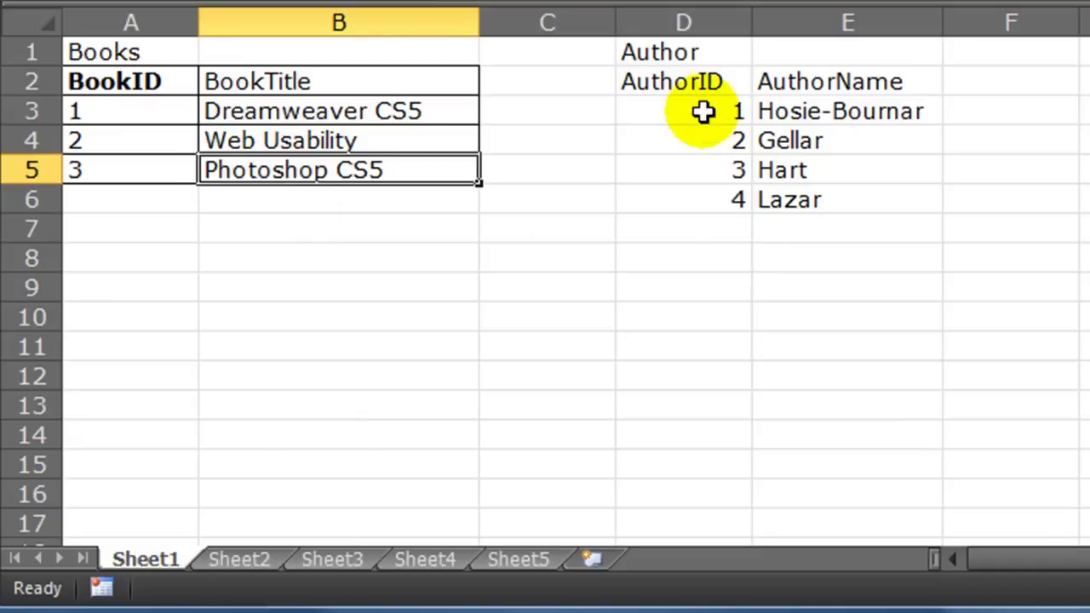
# Apply all borders to the author records in D3:E6 and left-align the IDs in D3:D6.
pyautogui.moveTo(703, 111); pyautogui.dragTo(803, 195)
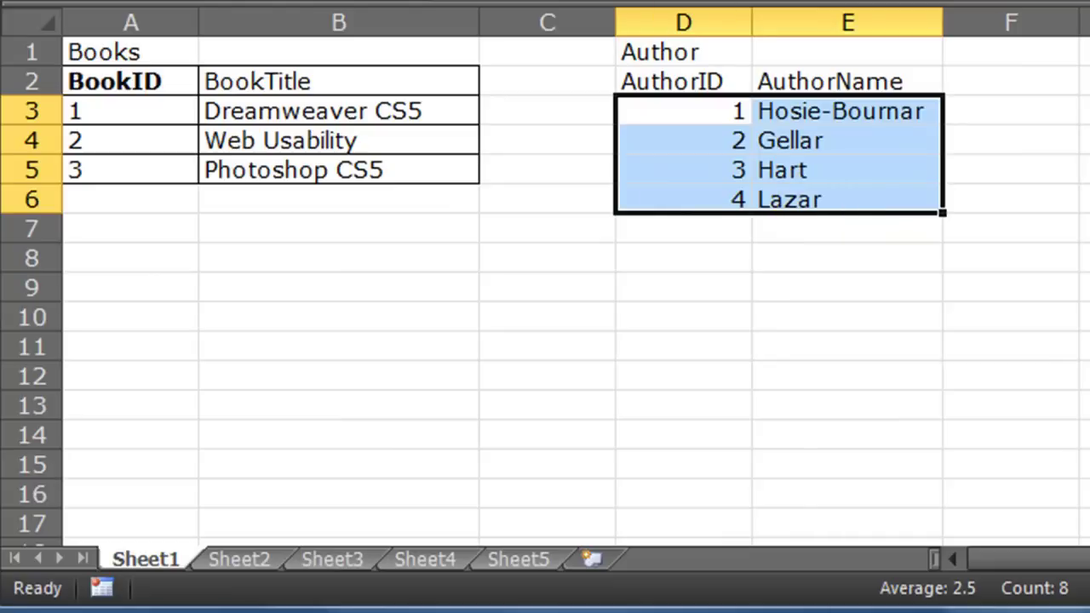
pyautogui.click(825, 395)
pyautogui.moveTo(682, 106); pyautogui.dragTo(686, 201)
pyautogui.hotkey('ctrl', '1')
pyautogui.click(541, 150)
pyautogui.click(1078, 512)
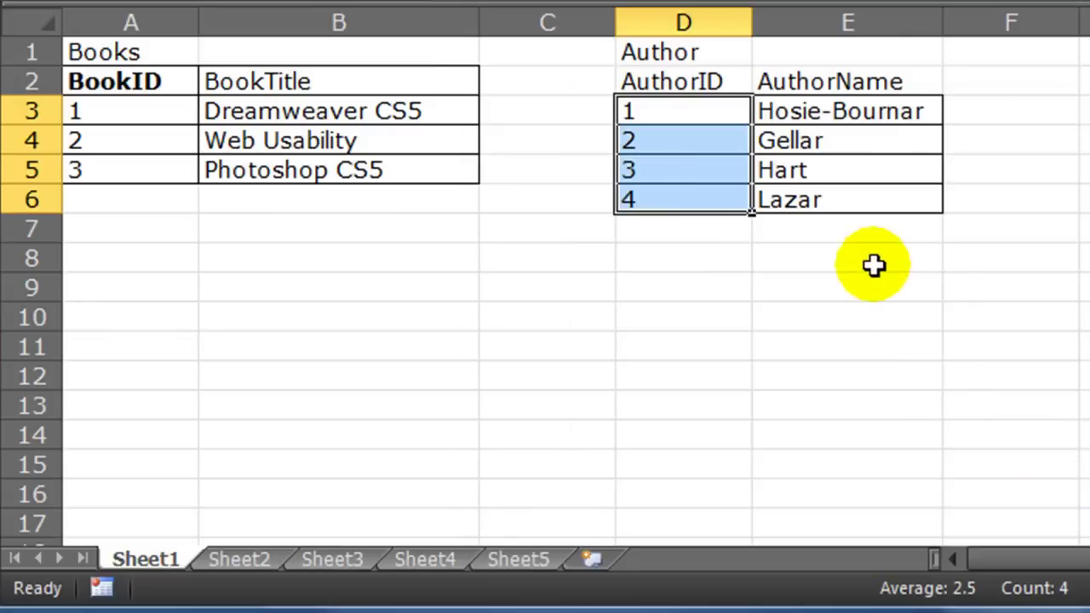
# Make the AuthorID heading in D2 bold and apply borders to the author headings in D2:E2.
pyautogui.click(681, 75)
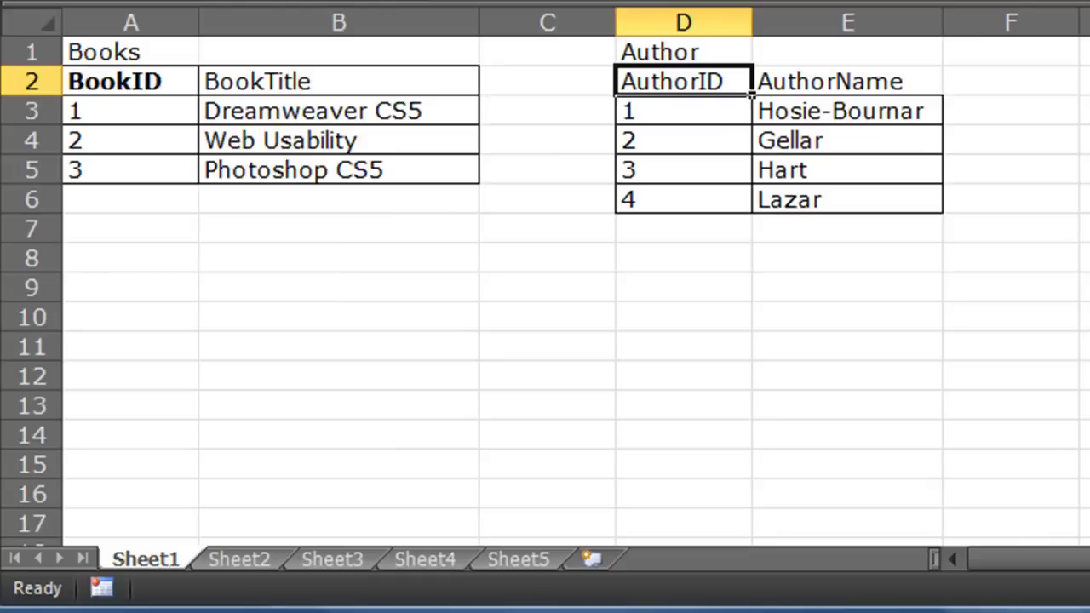
pyautogui.hotkey('ctrl', 'b')
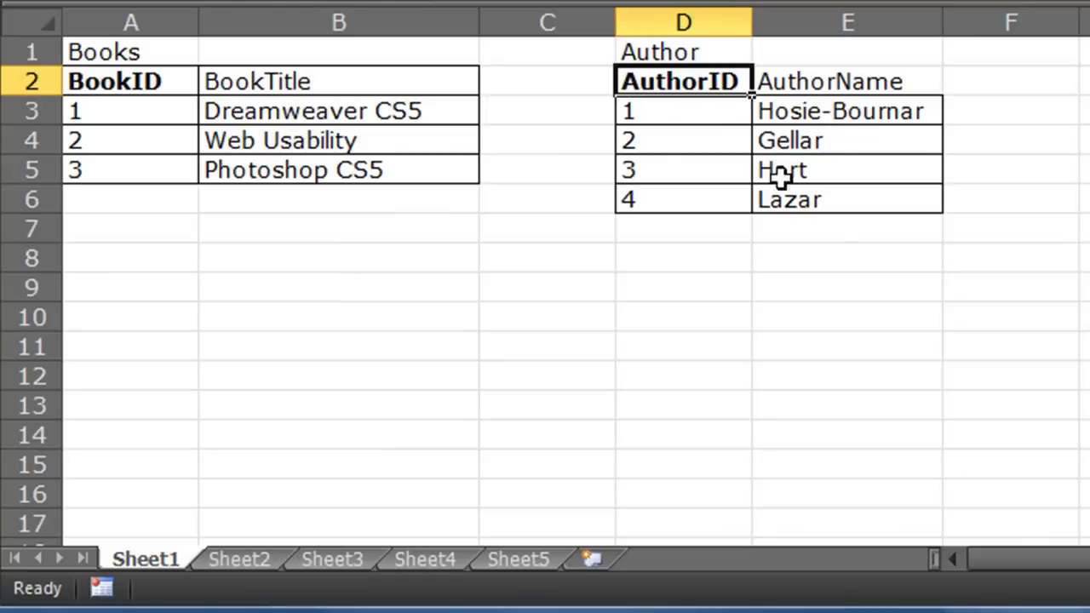
pyautogui.click(838, 286)
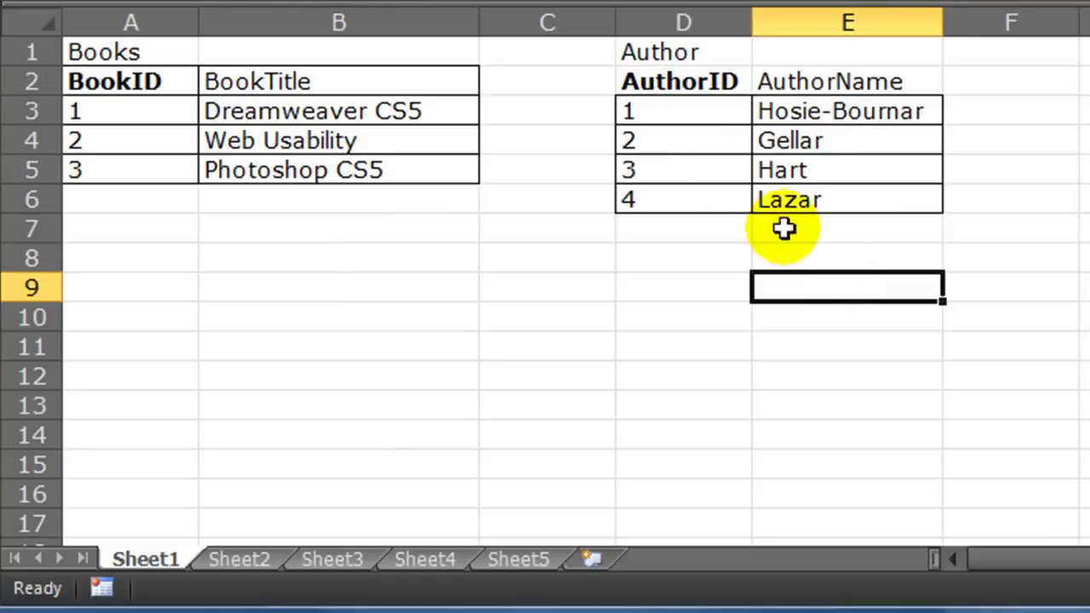
pyautogui.moveTo(662, 73); pyautogui.dragTo(847, 77)
pyautogui.hotkey('ctrl', 'shift', '7')
pyautogui.click(806, 406)
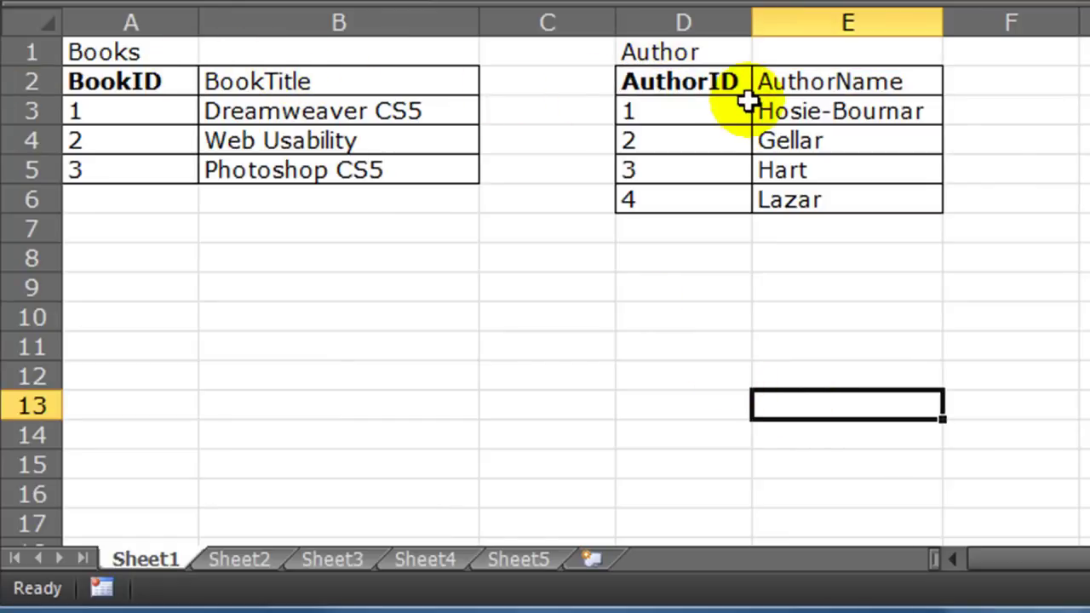
# Change the author table's title in D1 to Authors.
pyautogui.click(694, 48)
pyautogui.press('F2')
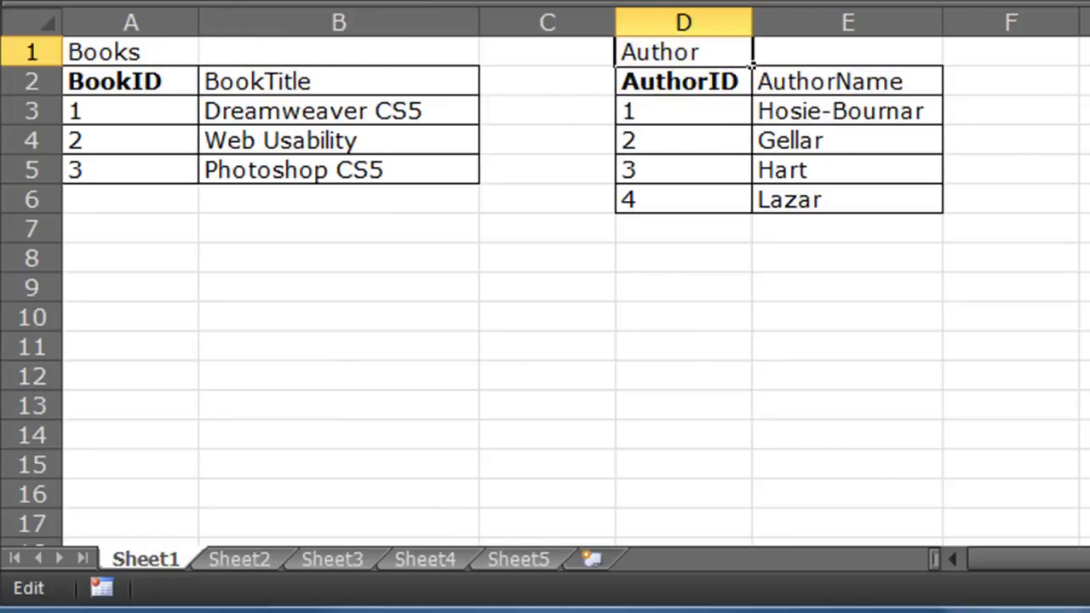
pyautogui.write('s')
pyautogui.press('Return')
pyautogui.click(726, 317)
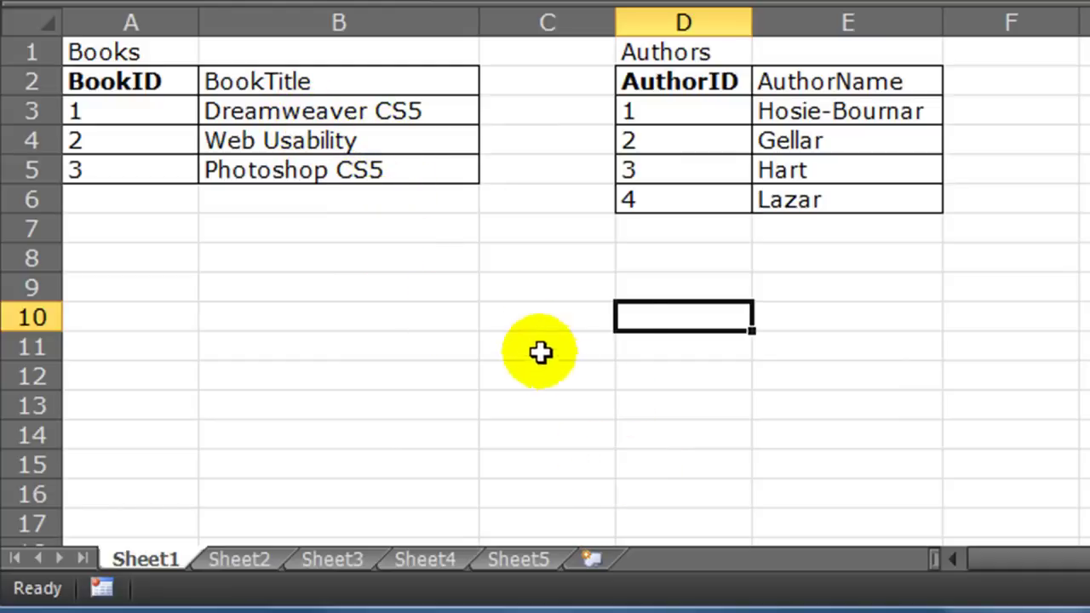
# Start a linking table with the title Books-Authors in C9 and the headings BAID, BookID and AuthorID in C10:E10.
pyautogui.click(525, 316)
pyautogui.click(567, 287)
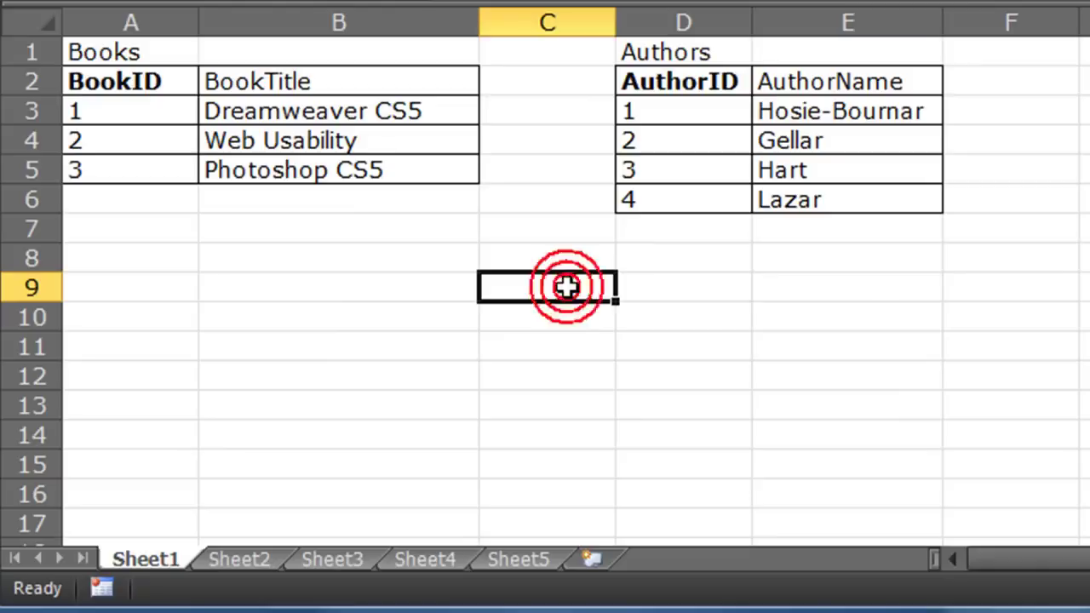
pyautogui.write('Books_Authors')
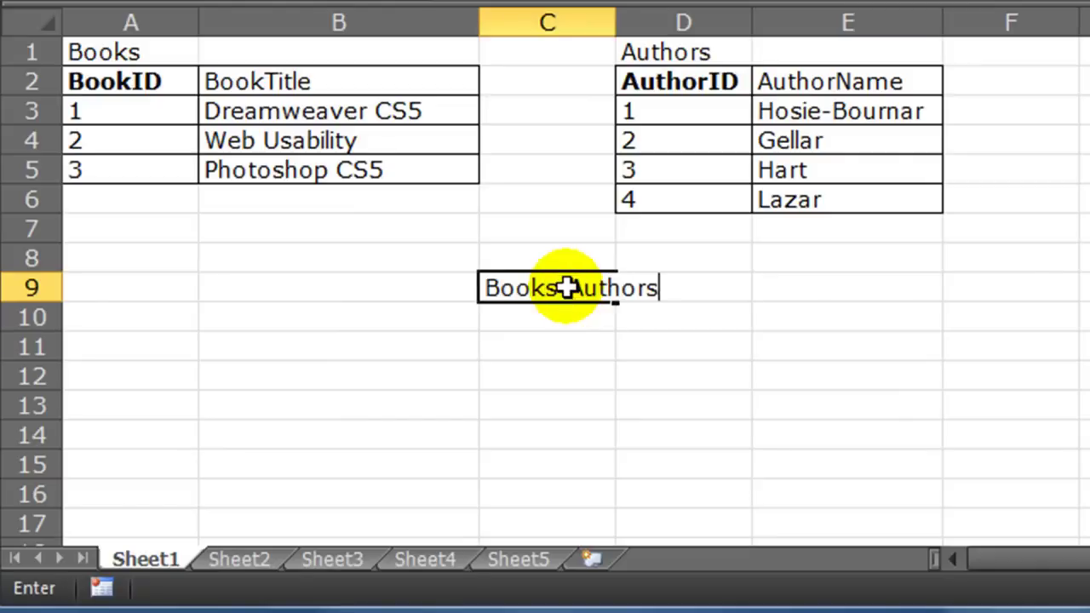
pyautogui.press('Return')
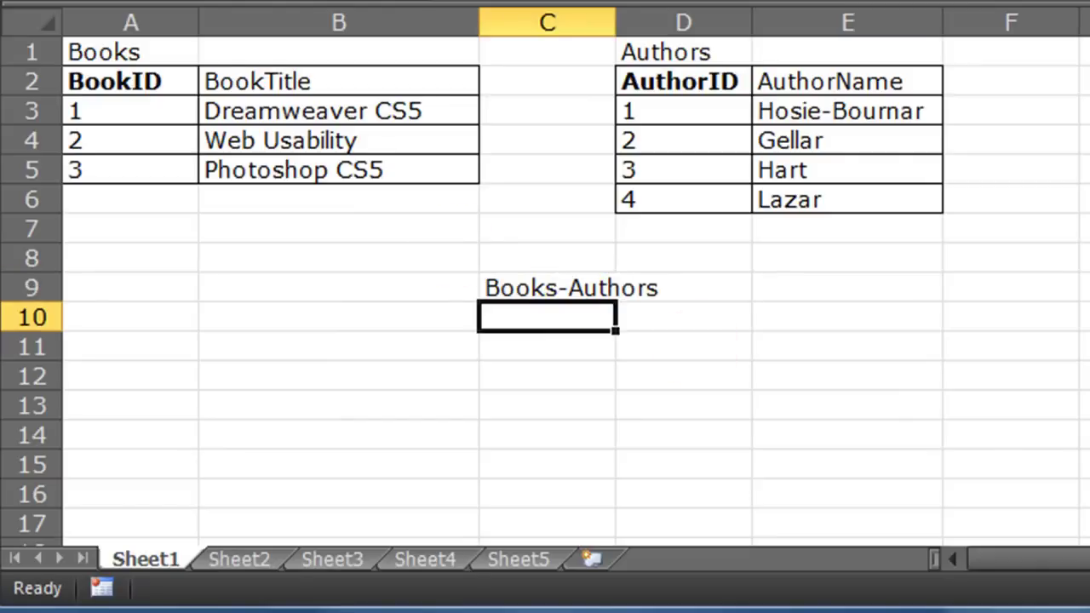
pyautogui.write('BAID')
pyautogui.press('Tab')
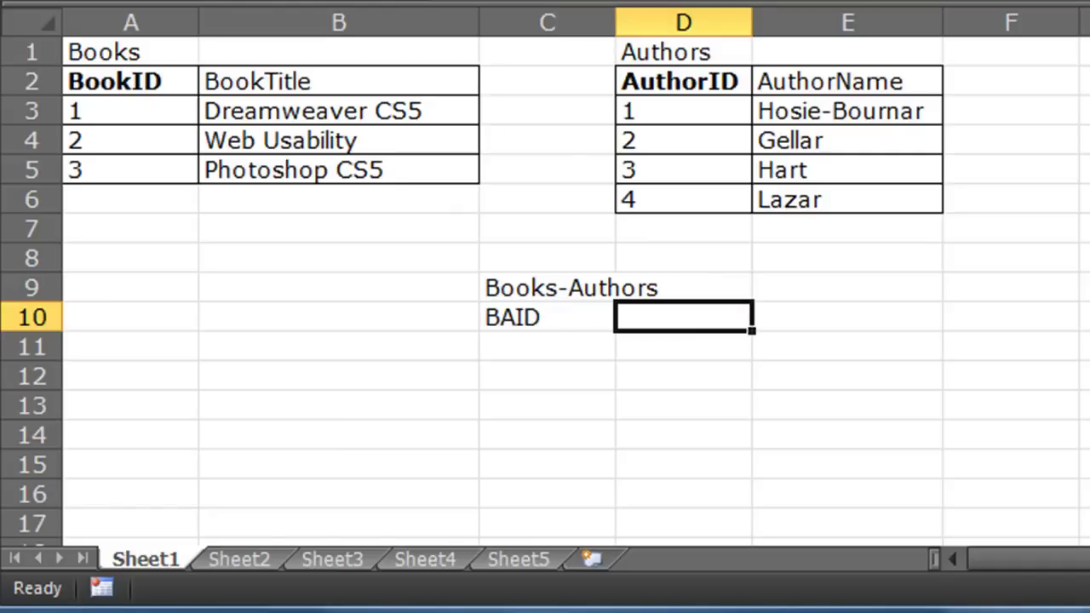
pyautogui.write('BookID')
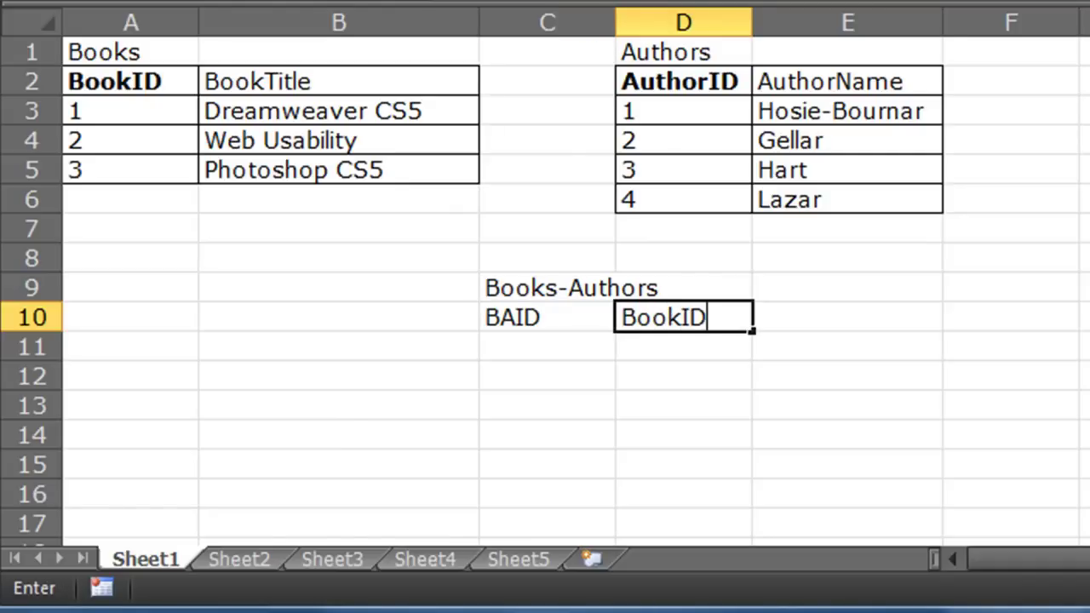
pyautogui.press('Tab')
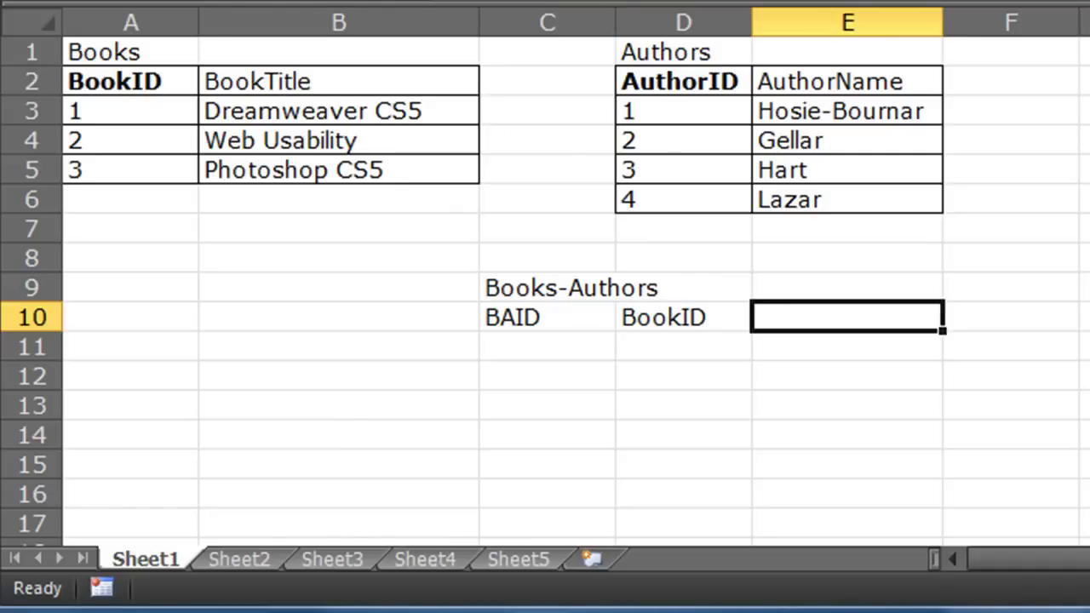
pyautogui.write('AuthorID')
pyautogui.press('Return')
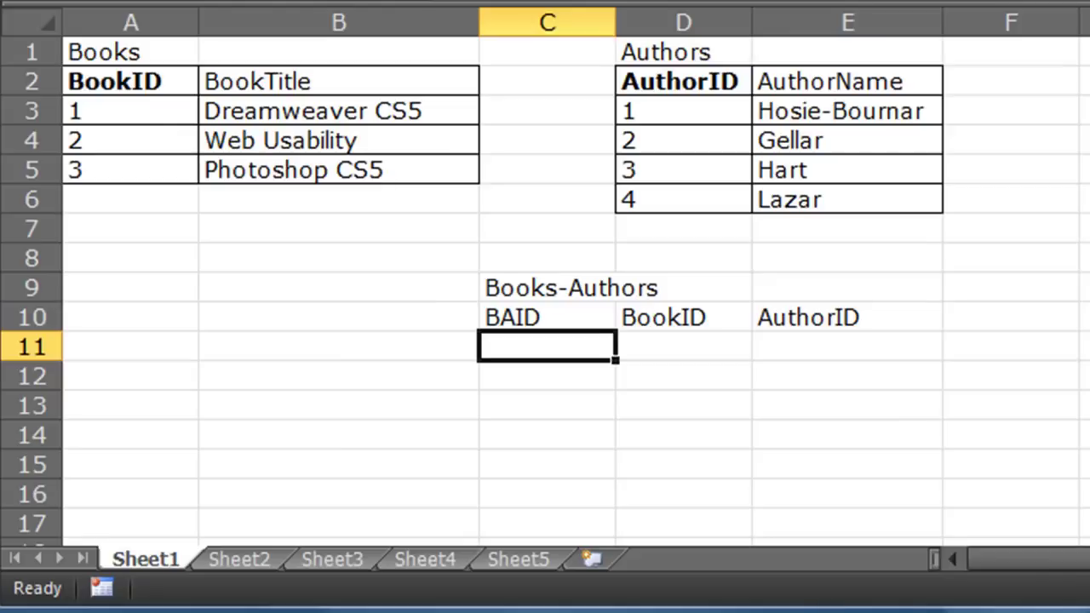
# Make the BAID heading in C10 bold.
pyautogui.click(557, 317)
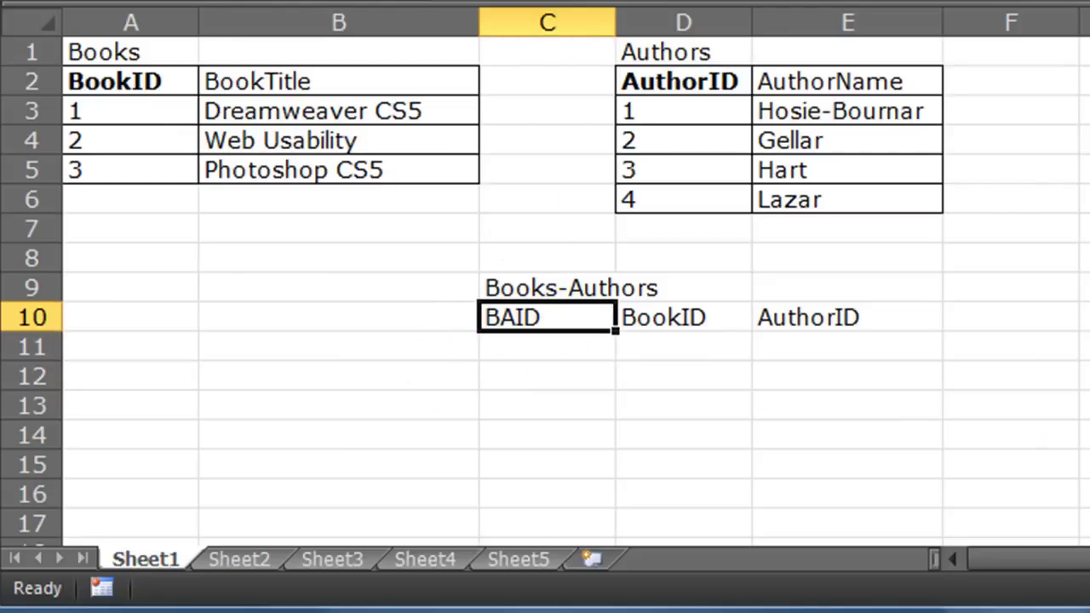
pyautogui.hotkey('ctrl', 'b')
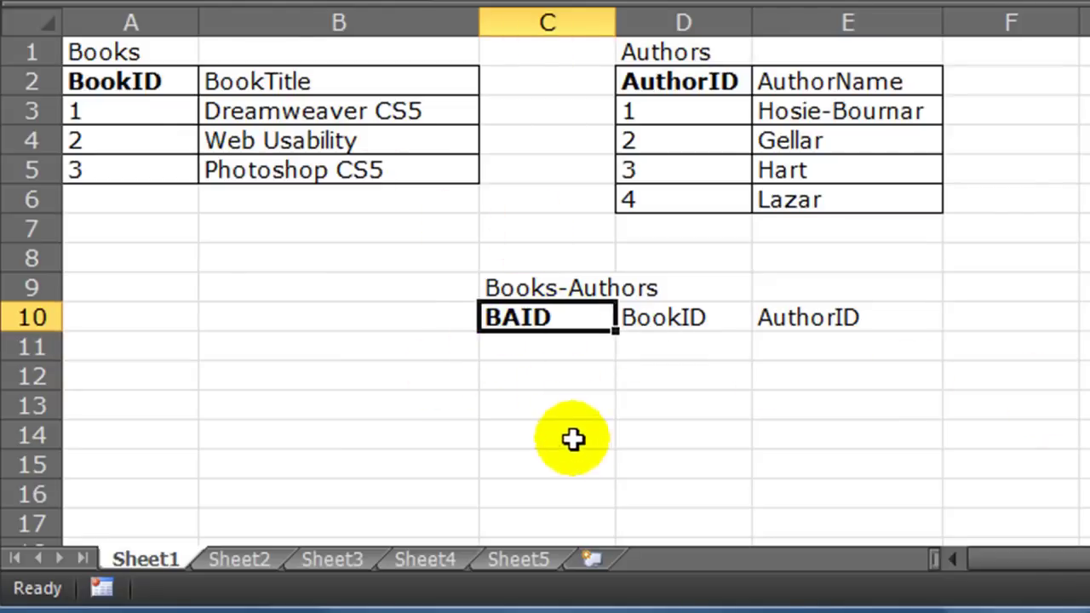
pyautogui.click(542, 342)
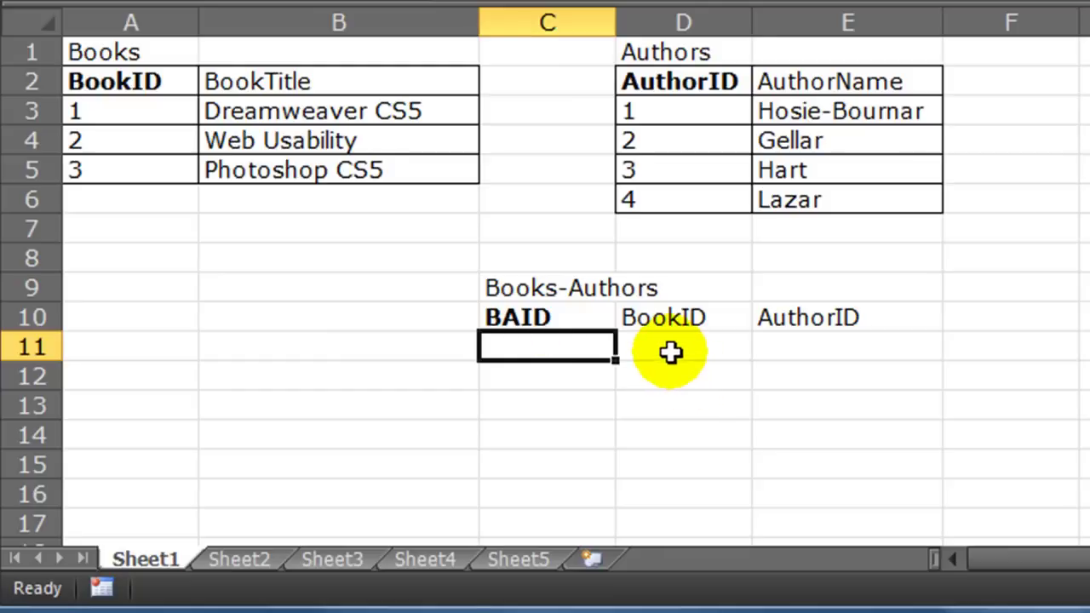
# Fill the first Books-Authors record with BookID 1 in D11 and AuthorID 2 in E11.
pyautogui.click(670, 351)
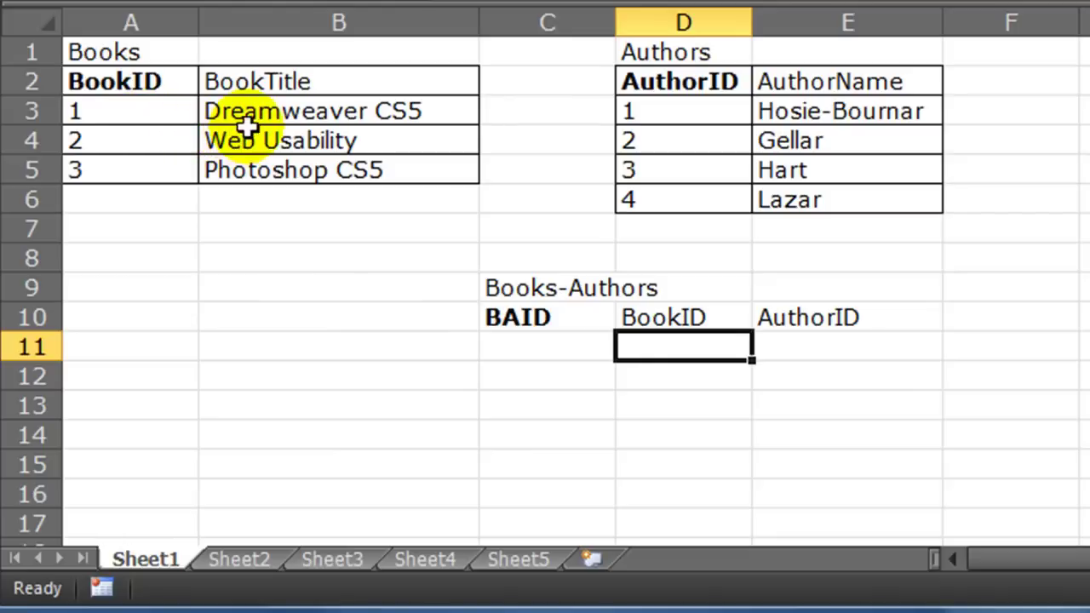
pyautogui.write('1')
pyautogui.press('Return')
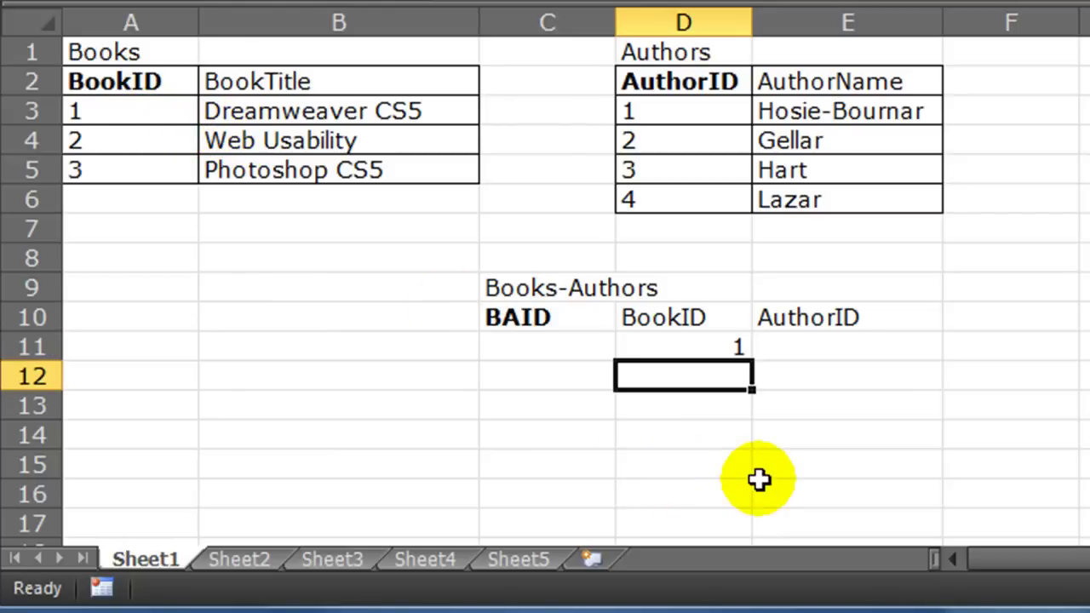
pyautogui.click(815, 344)
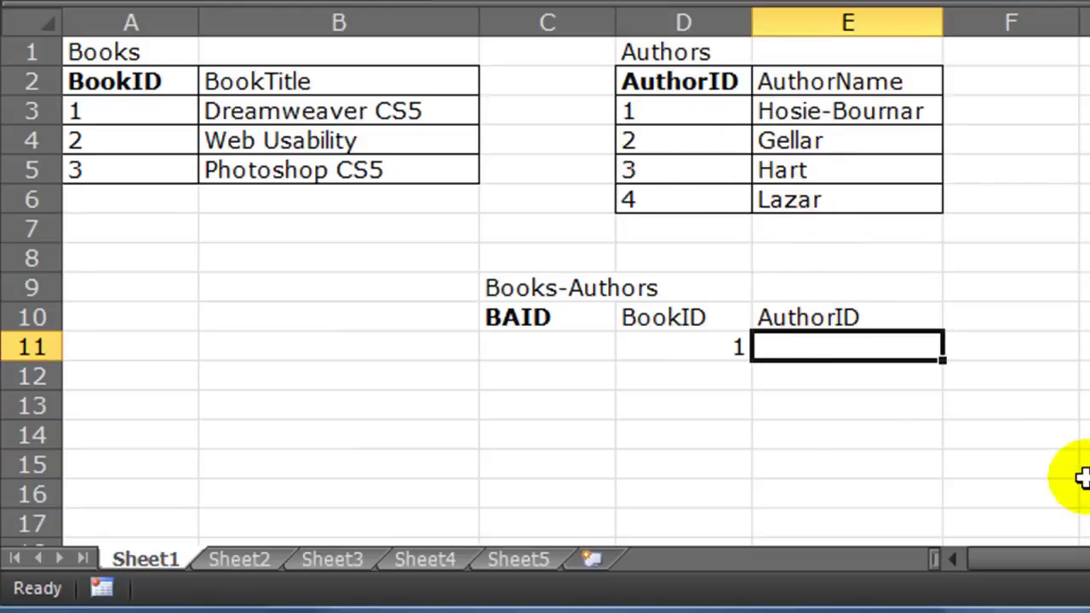
pyautogui.write('2')
pyautogui.press('Return')
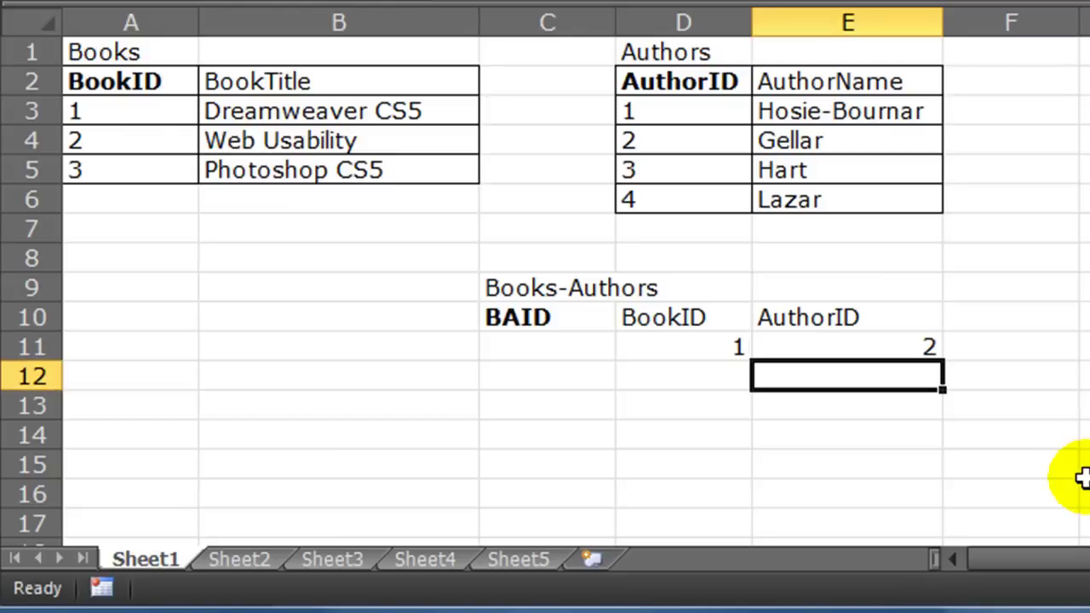
# Fill the second Books-Authors record with BookID 1 in D12 and AuthorID 3 in E12.
pyautogui.click(664, 373)
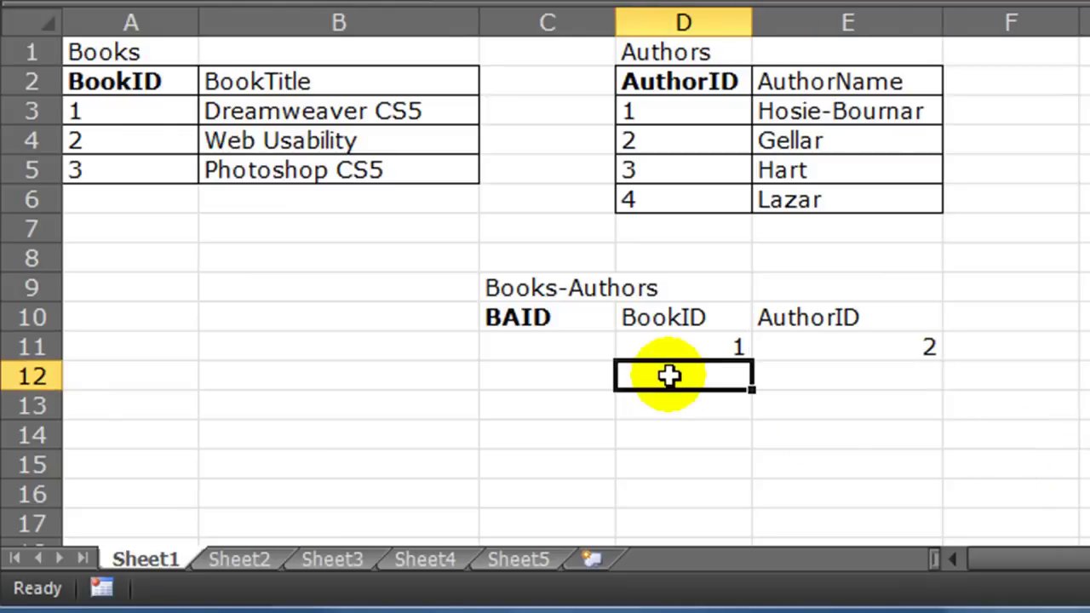
pyautogui.write('1')
pyautogui.press('Return')
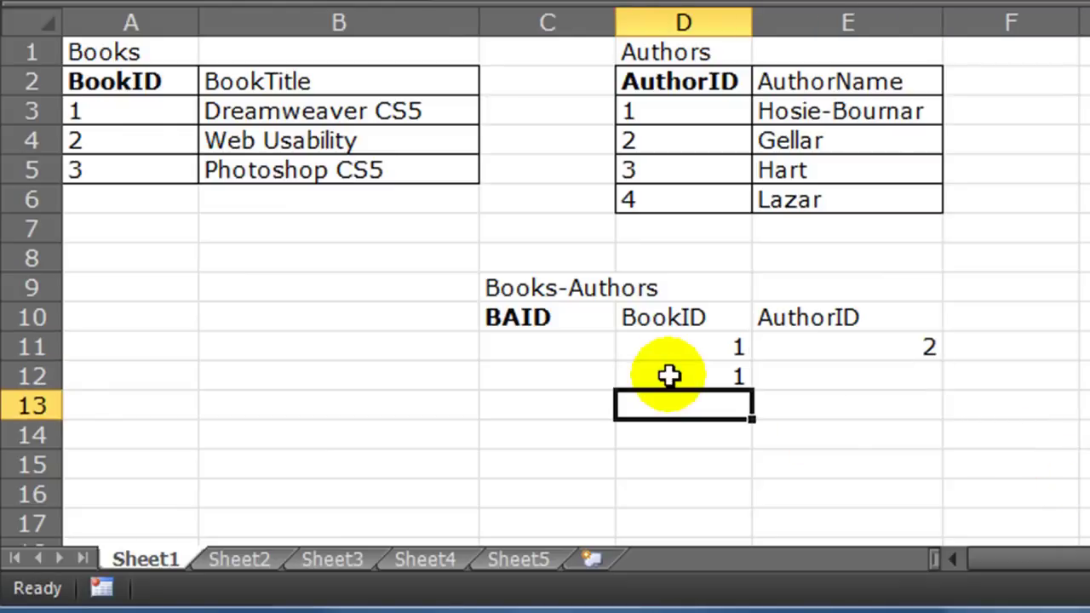
pyautogui.click(834, 376)
pyautogui.click(834, 376)
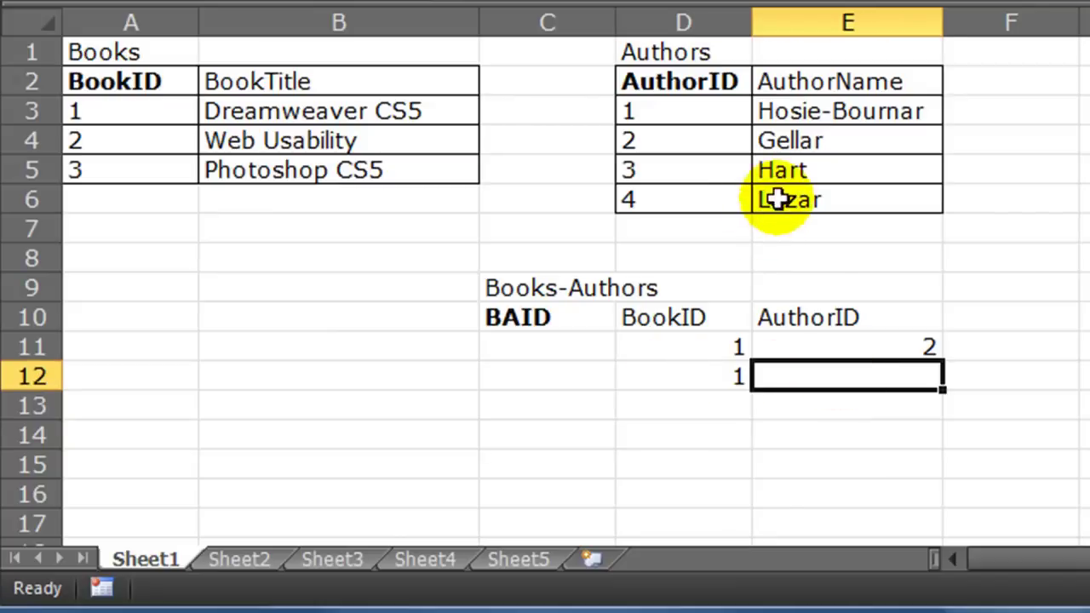
pyautogui.write('3')
pyautogui.press('Return')
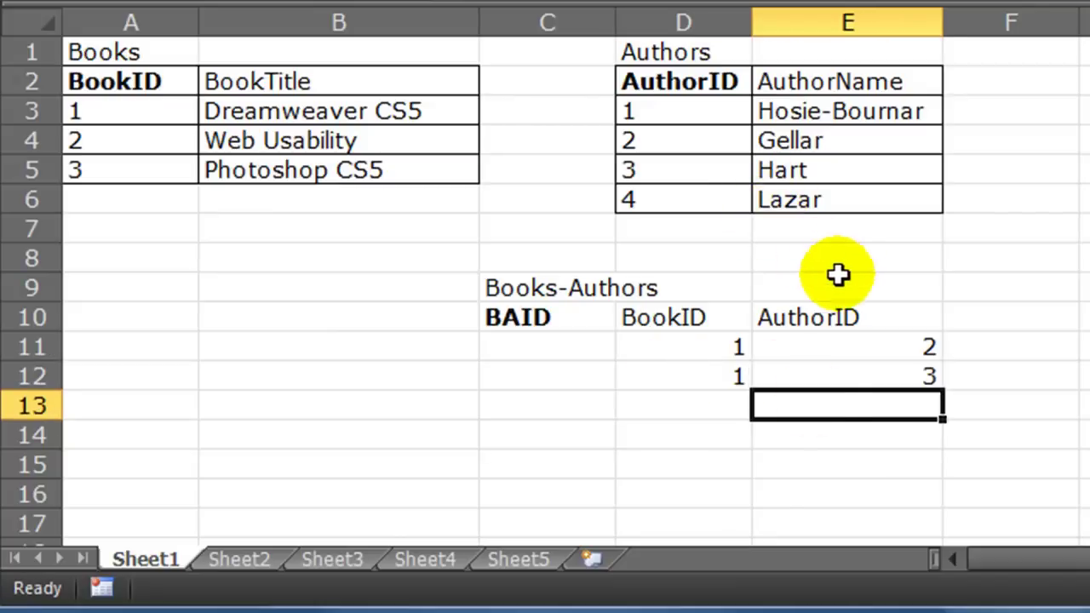
# Number the two Books-Authors records 1 and 2 in the BAID cells C11:C12.
pyautogui.click(495, 347)
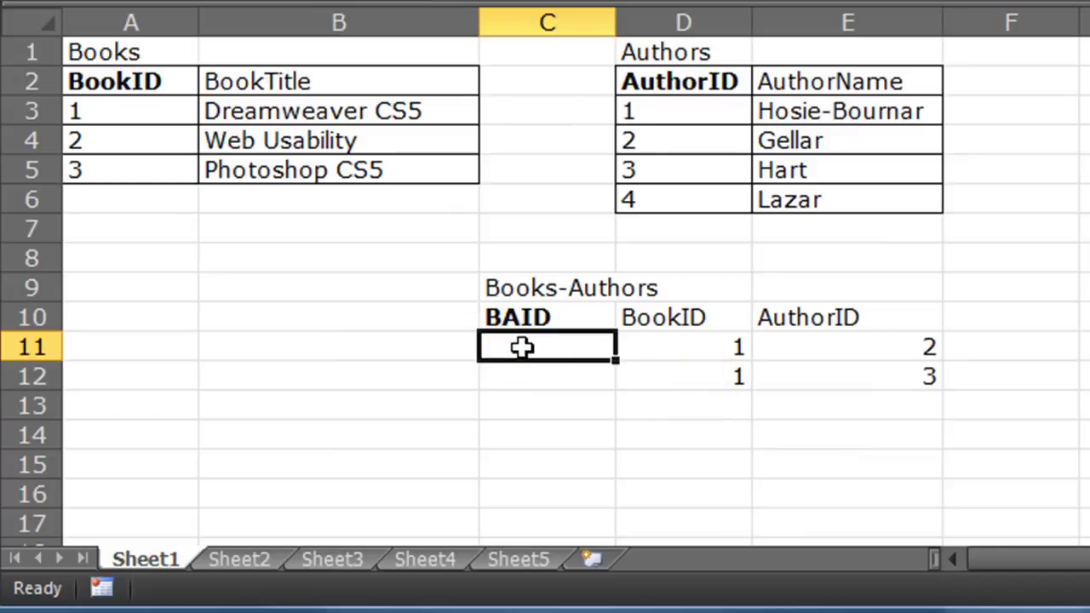
pyautogui.write('1')
pyautogui.press('Return')
pyautogui.write('2')
pyautogui.press('Return')
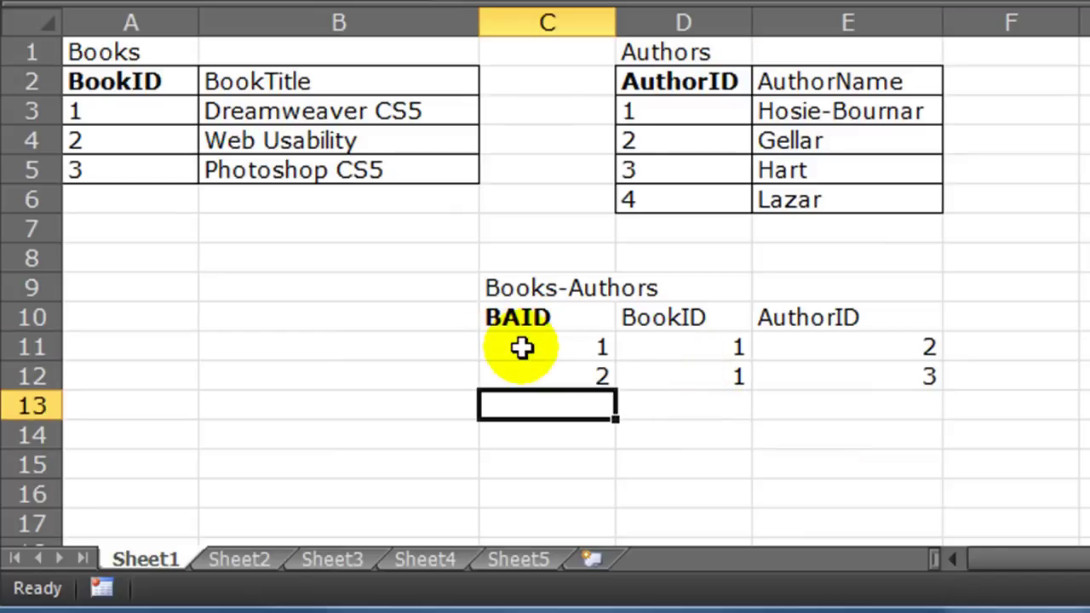
# Format the Books-Authors record cells C11:E16 as Text.
pyautogui.moveTo(521, 347); pyautogui.dragTo(856, 501)
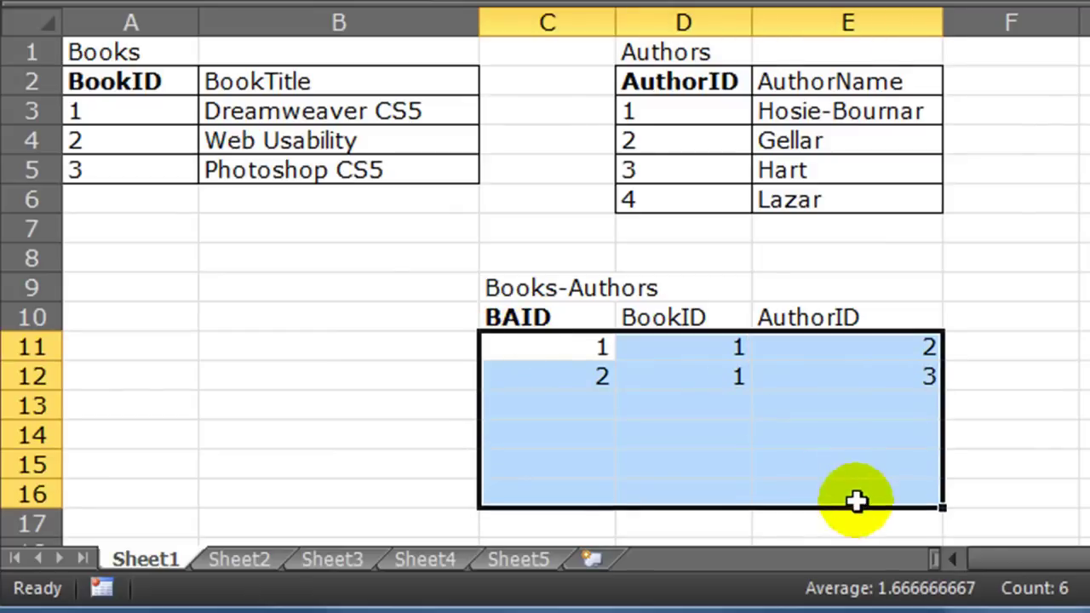
pyautogui.hotkey('ctrl', '1')
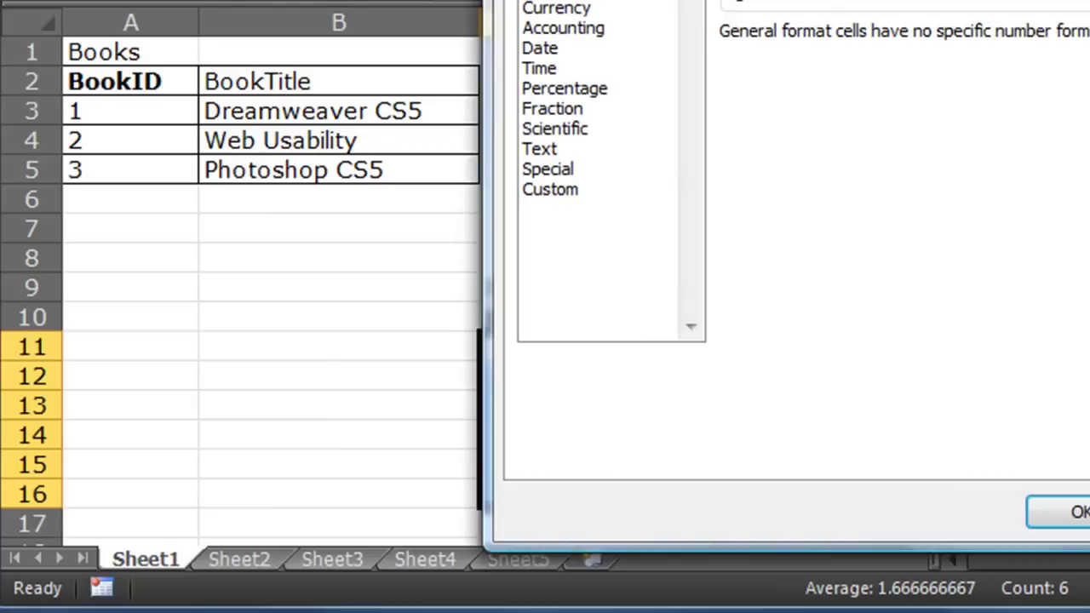
pyautogui.click(552, 150)
pyautogui.click(1080, 511)
pyautogui.click(1011, 397)
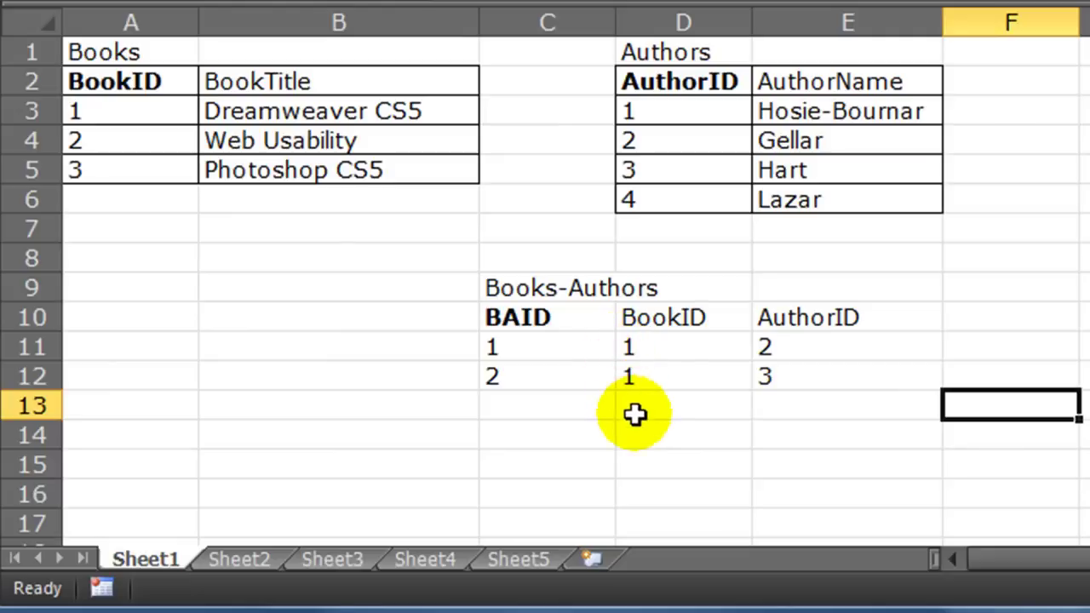
pyautogui.moveTo(666, 353); pyautogui.dragTo(664, 370)
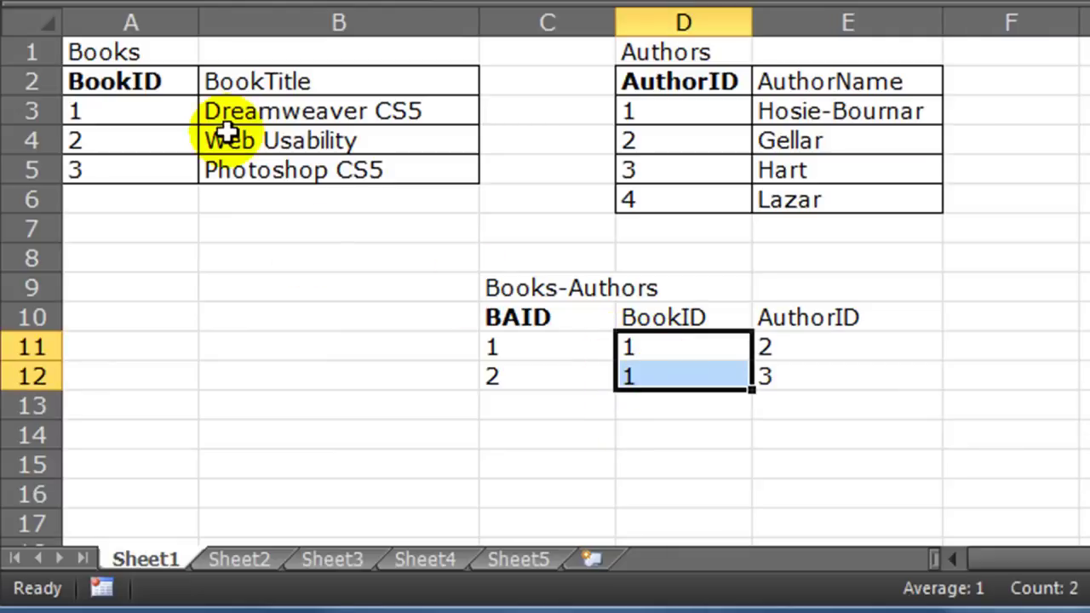
pyautogui.click(745, 431)
pyautogui.moveTo(657, 342); pyautogui.dragTo(801, 344)
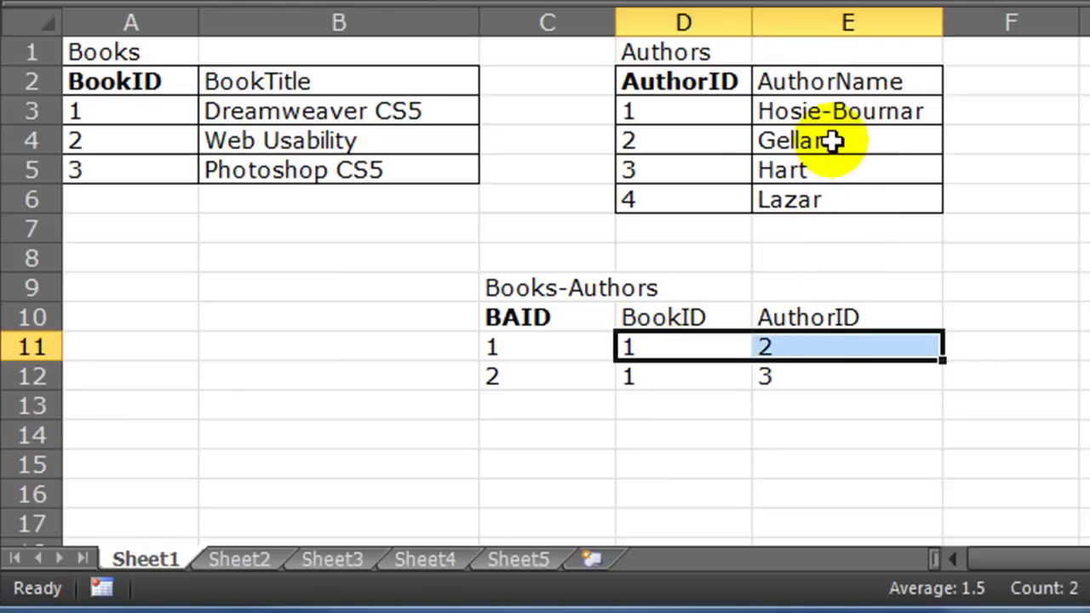
pyautogui.moveTo(689, 379); pyautogui.dragTo(791, 380)
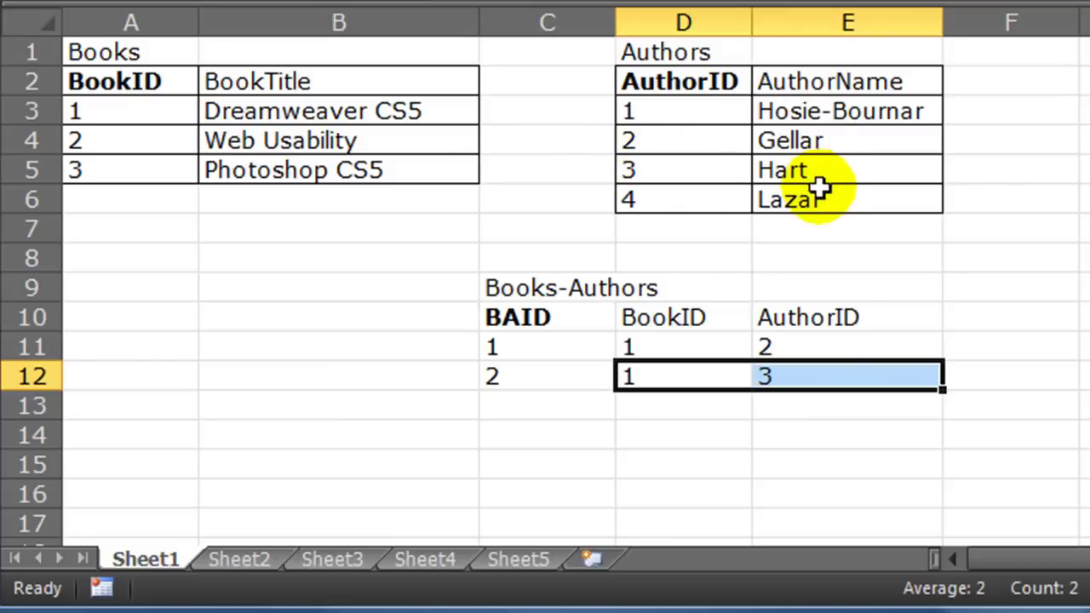
# Fill the third Books-Authors record with BookID 2 in D13, AuthorID 4 in E13 and BAID 3 in C13.
pyautogui.click(686, 410)
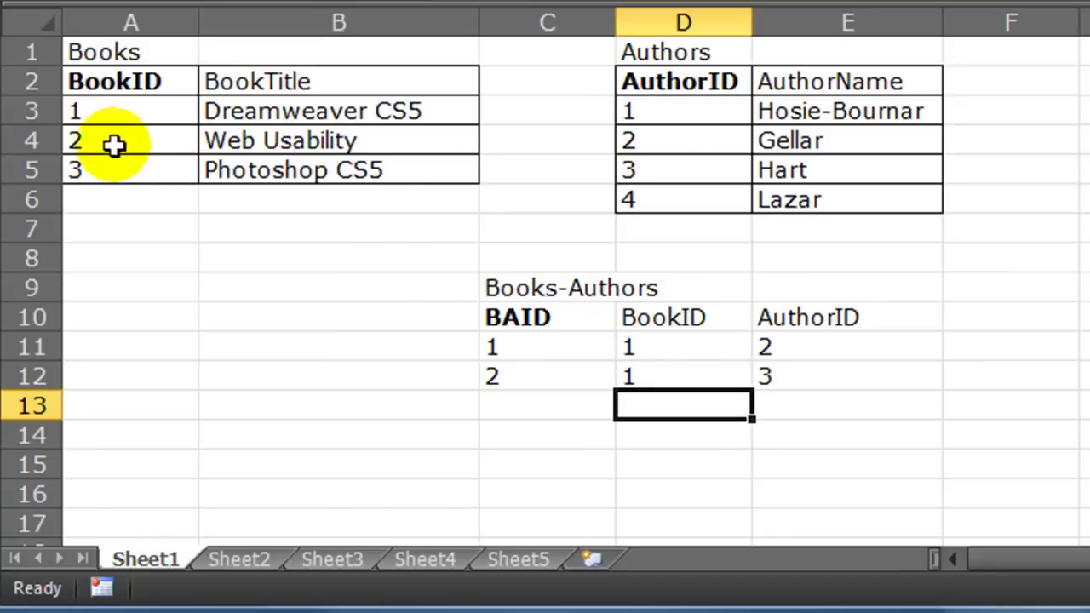
pyautogui.write('2')
pyautogui.press('Return')
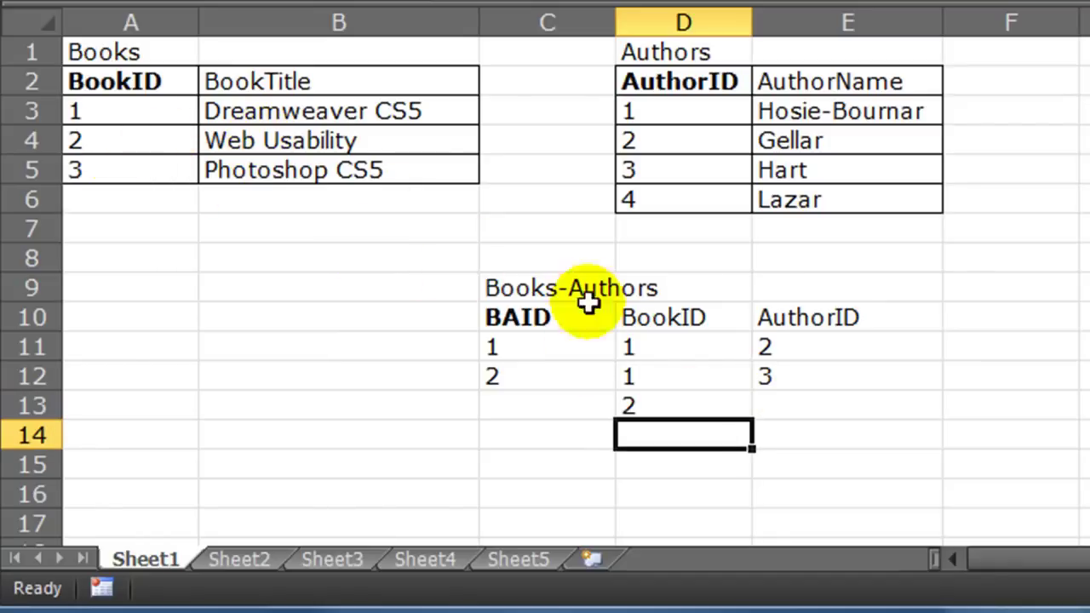
pyautogui.click(804, 410)
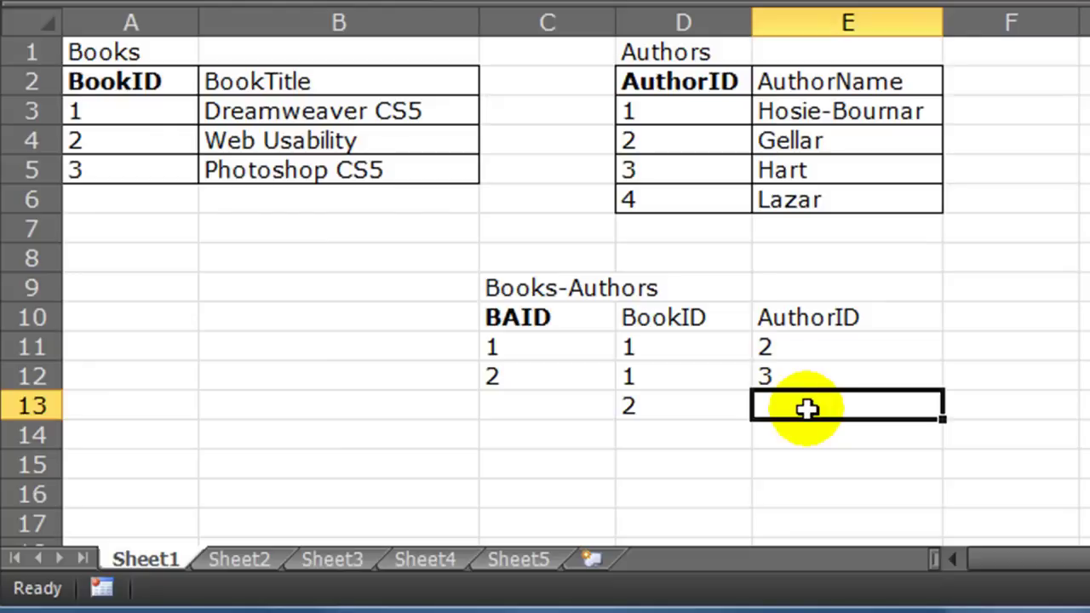
pyautogui.write('4')
pyautogui.press('Return')
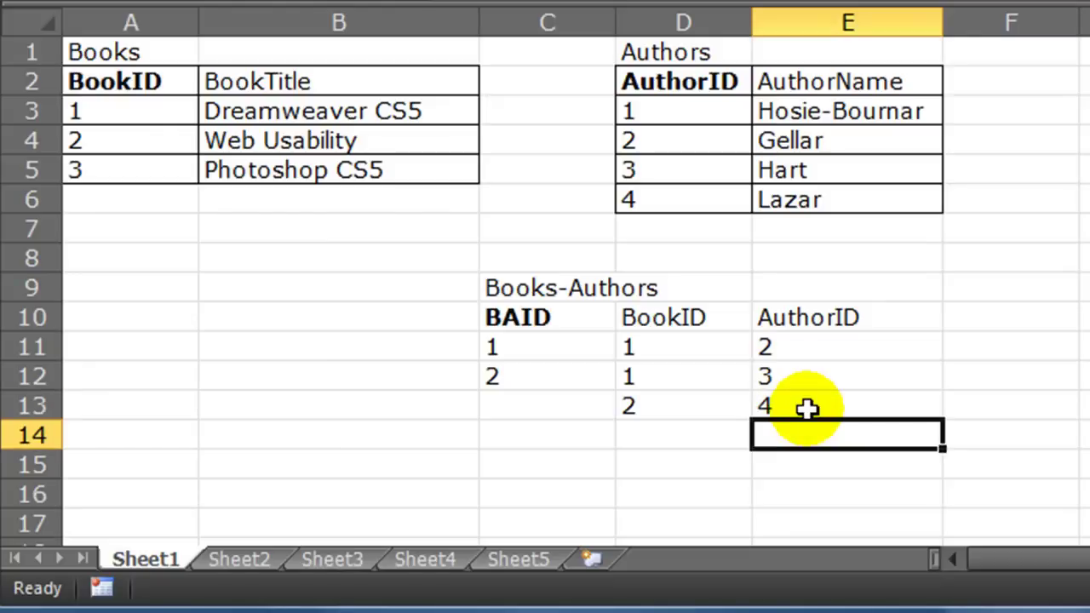
pyautogui.click(791, 415)
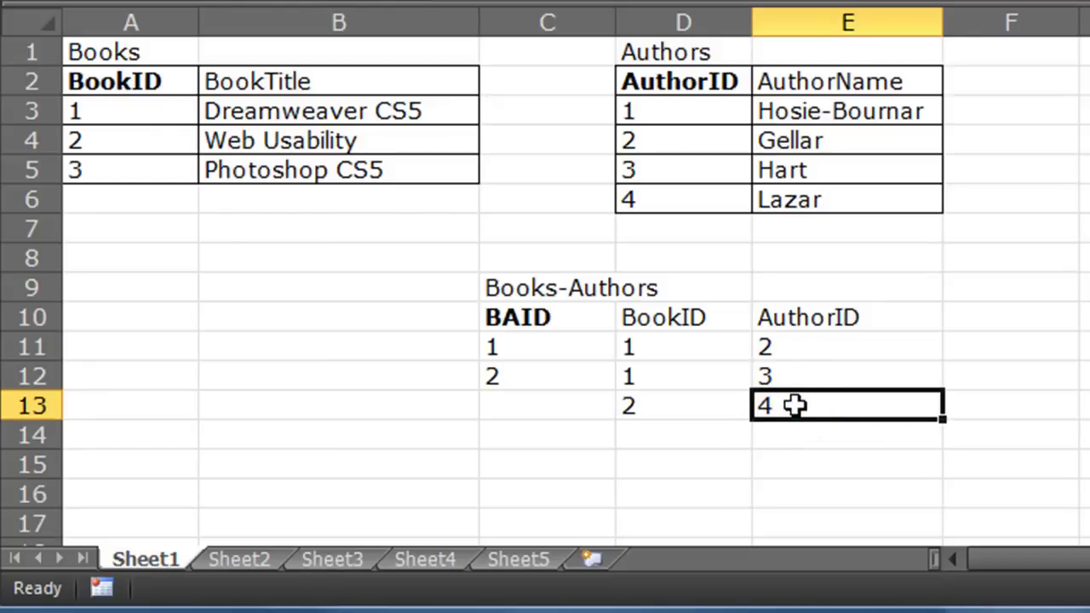
pyautogui.click(516, 404)
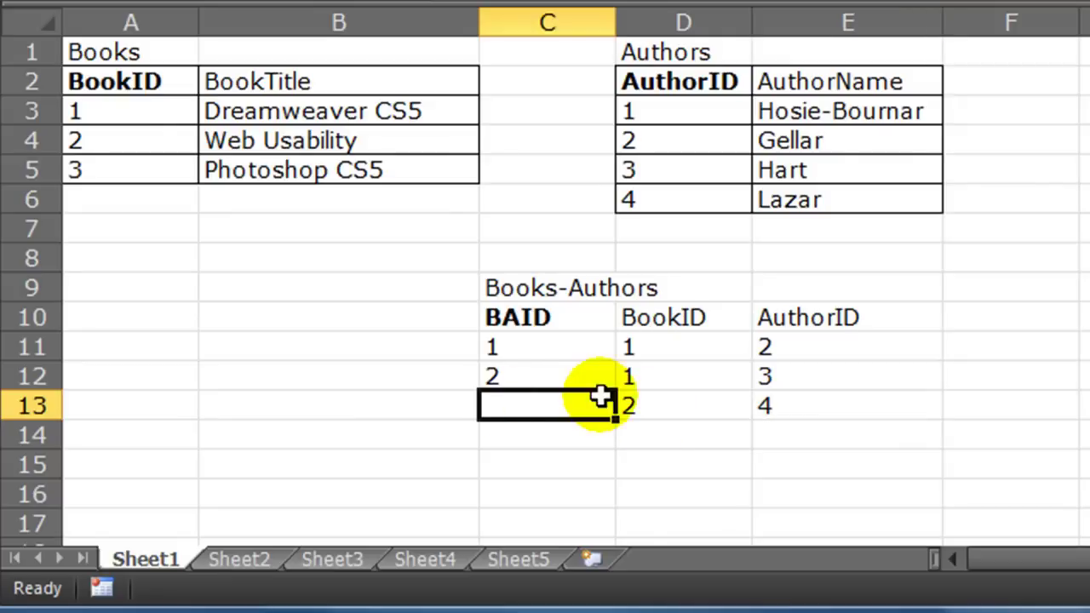
pyautogui.write('3')
pyautogui.press('Return')
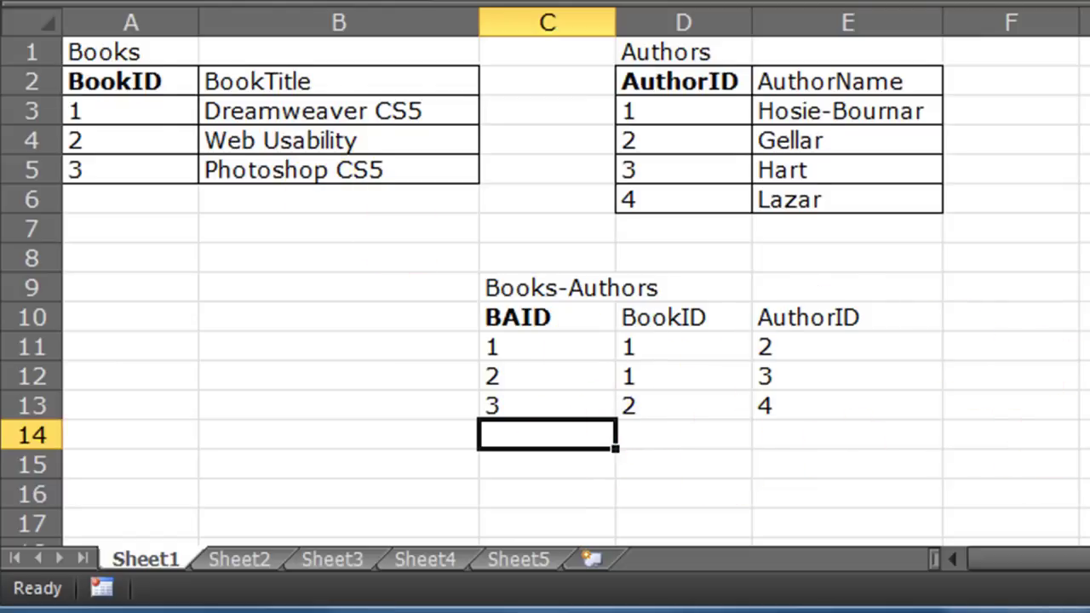
# Continue the BAID numbering with 4, 5 and 6 in cells C14:C16.
pyautogui.scroll(-1, 545, 281)
pyautogui.write('4')
pyautogui.press('Return')
pyautogui.write('5')
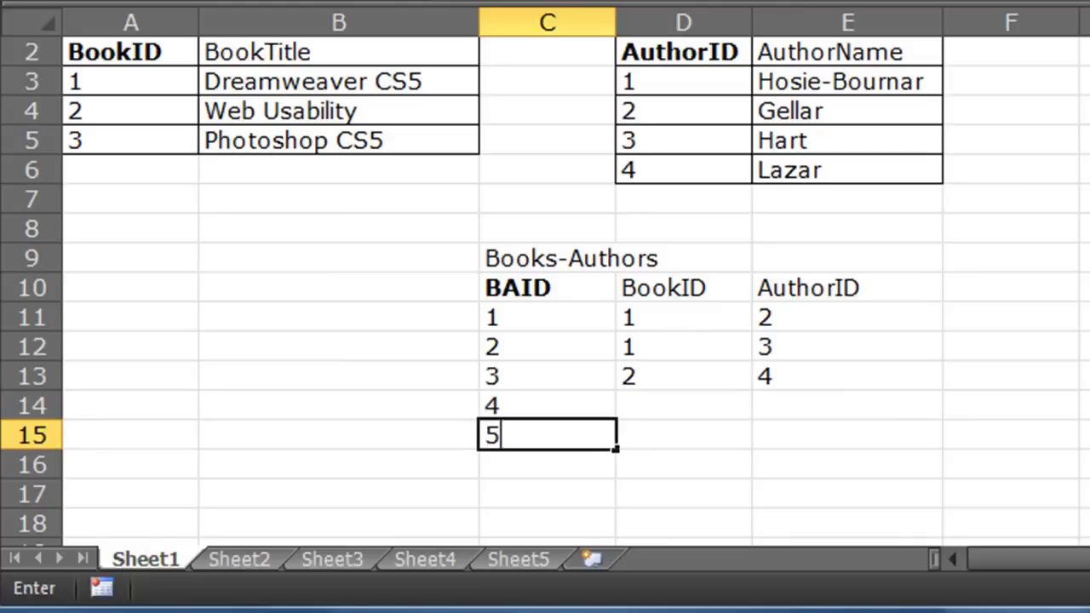
pyautogui.press('Return')
pyautogui.write('6')
pyautogui.press('Return')
# Enter BookID 3 for the last three Books-Authors records in D14:D16.
pyautogui.click(684, 405)
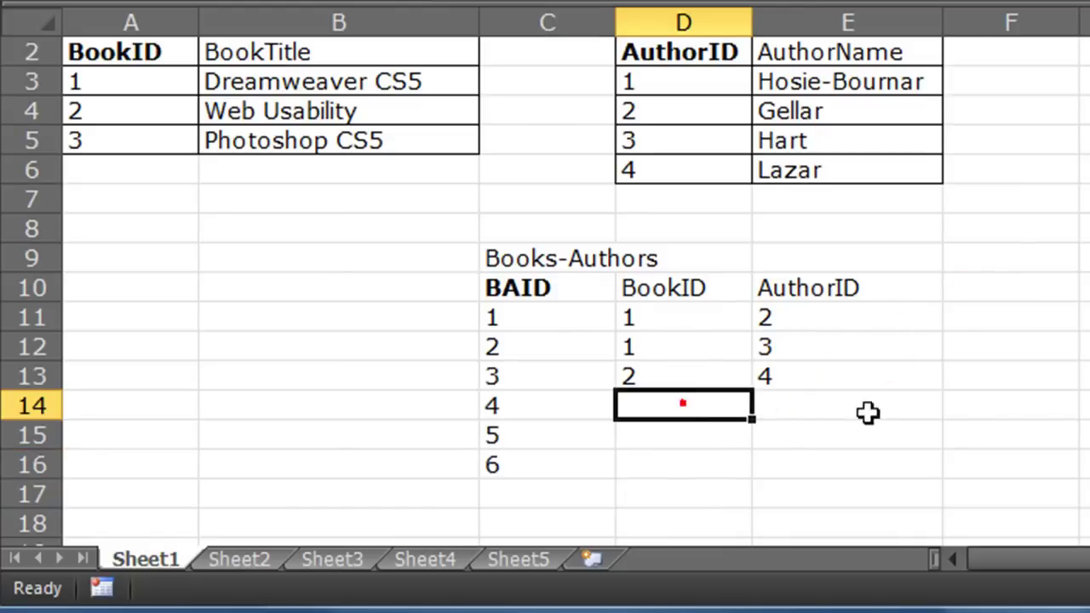
pyautogui.write('3')
pyautogui.press('Return')
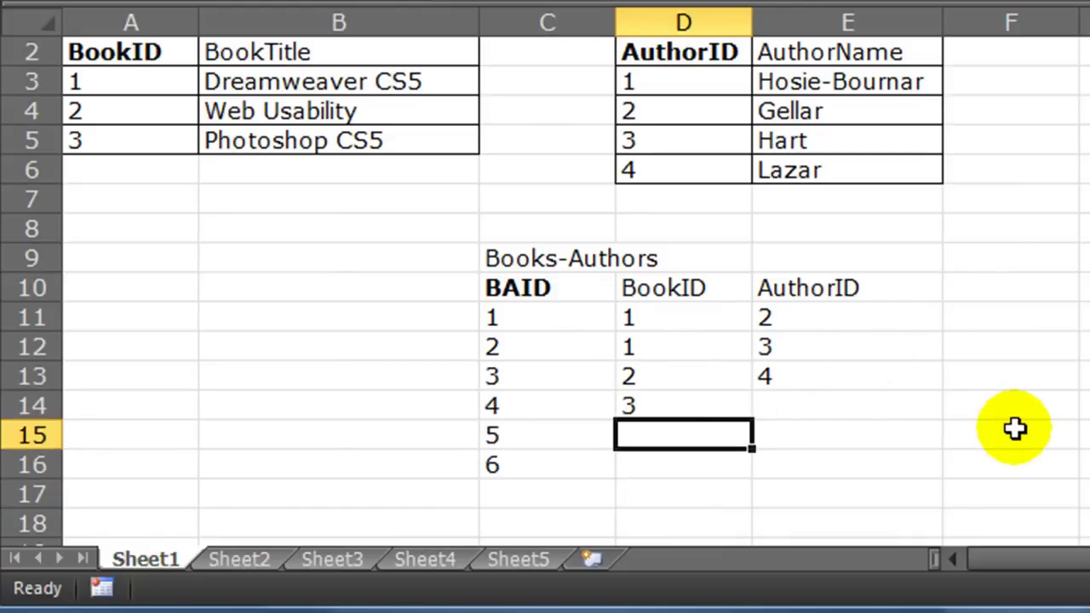
pyautogui.write('3')
pyautogui.press('Return')
pyautogui.write('3')
pyautogui.press('Return')
# Enter AuthorIDs 1, 2 and 3 for the last three Books-Authors records in E14:E16.
pyautogui.click(837, 406)
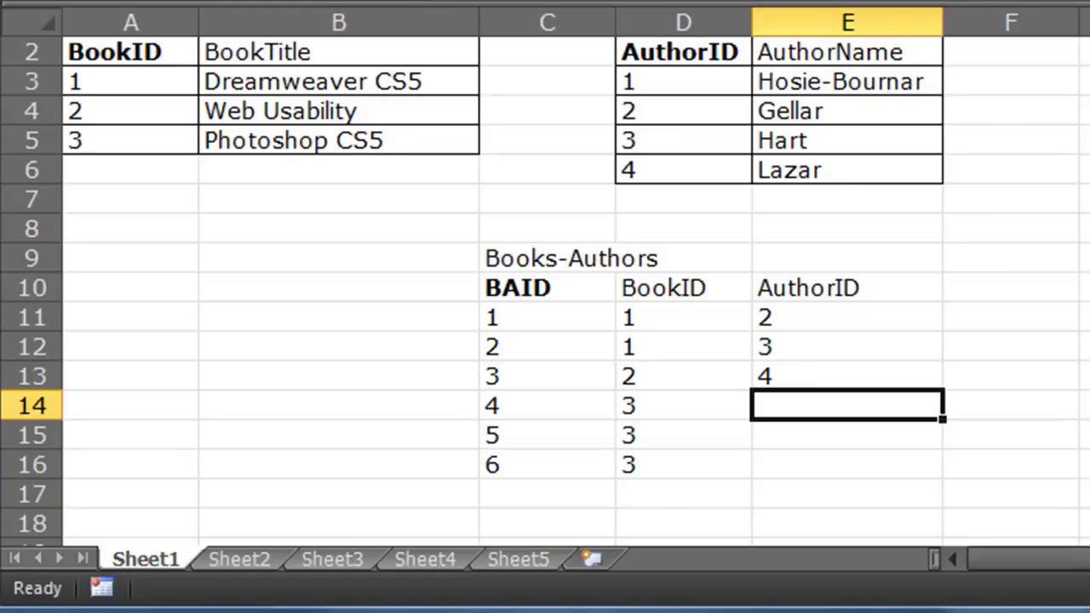
pyautogui.write('1')
pyautogui.press('Return')
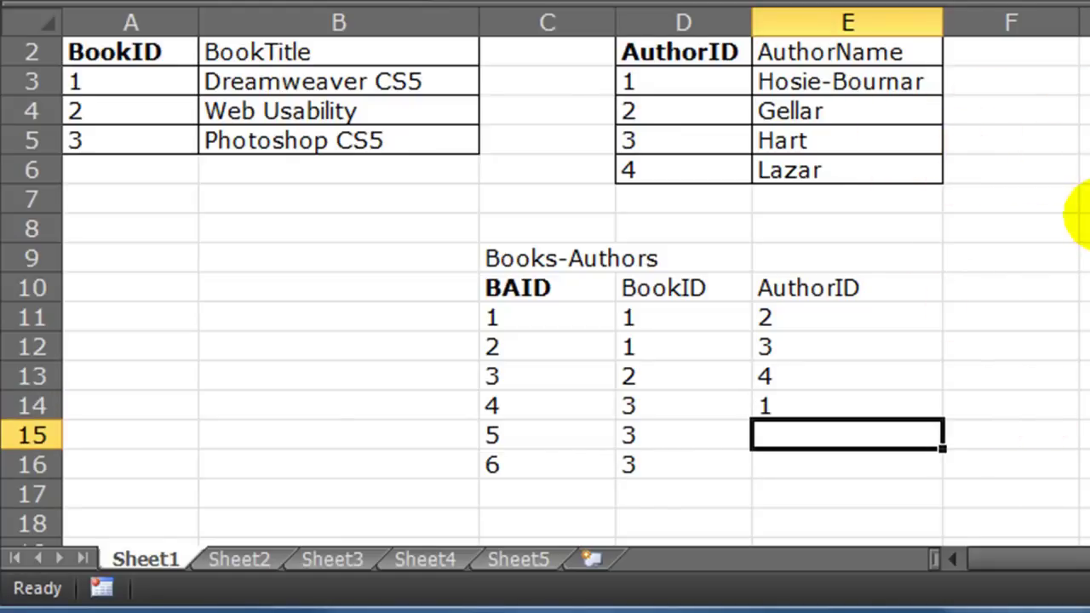
pyautogui.write('2')
pyautogui.press('Return')
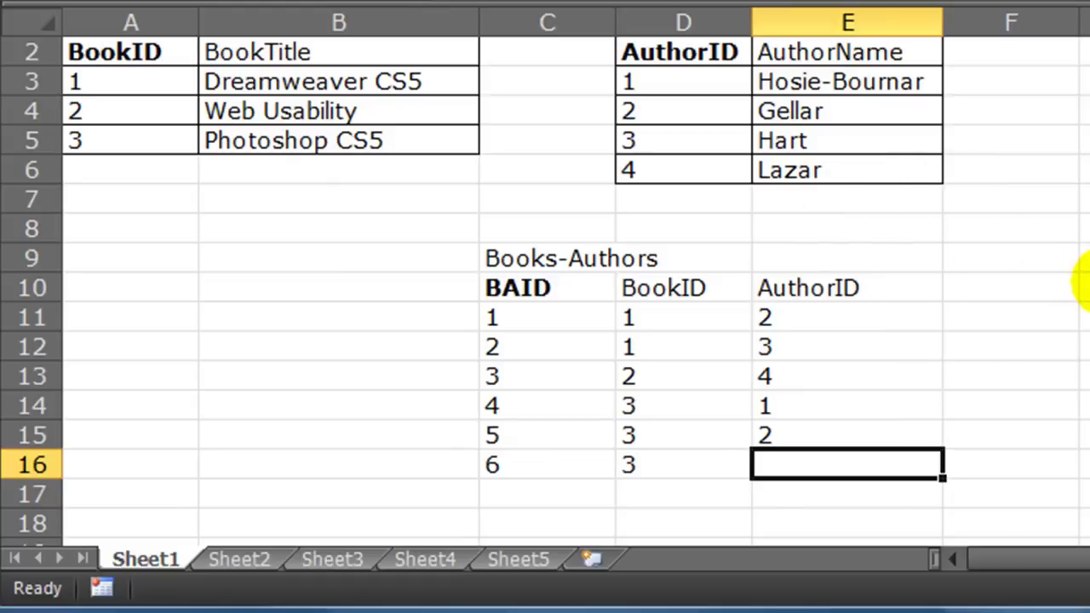
pyautogui.write('3')
pyautogui.press('Return')
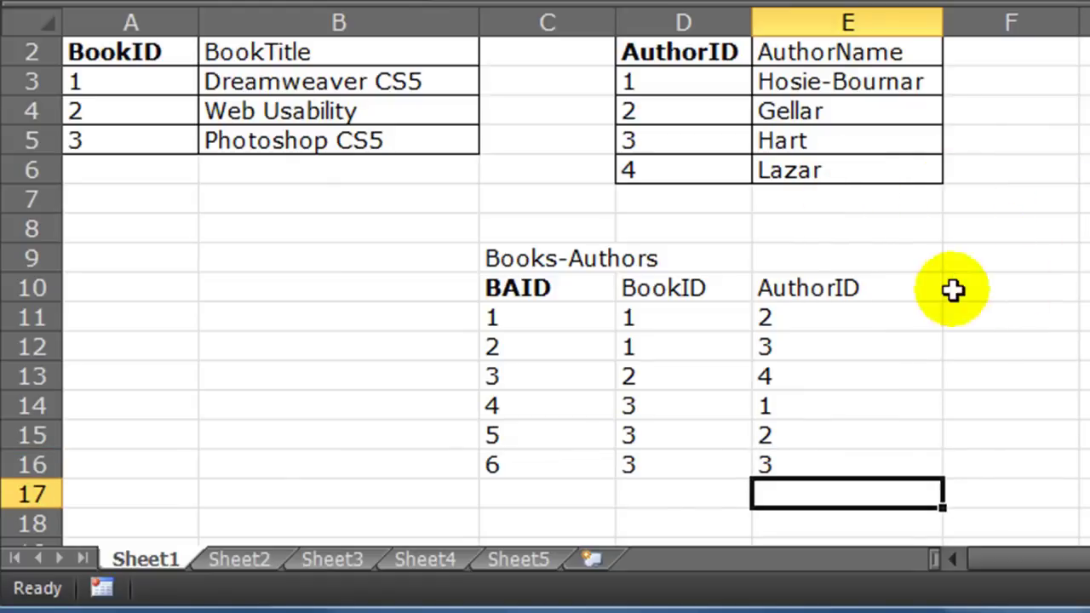
# Apply all borders to the Books-Authors table in C10:E16.
pyautogui.moveTo(555, 285); pyautogui.dragTo(771, 464)
pyautogui.hotkey('alt', 'h')
pyautogui.press('b')
pyautogui.press('a')
pyautogui.click(1007, 343)
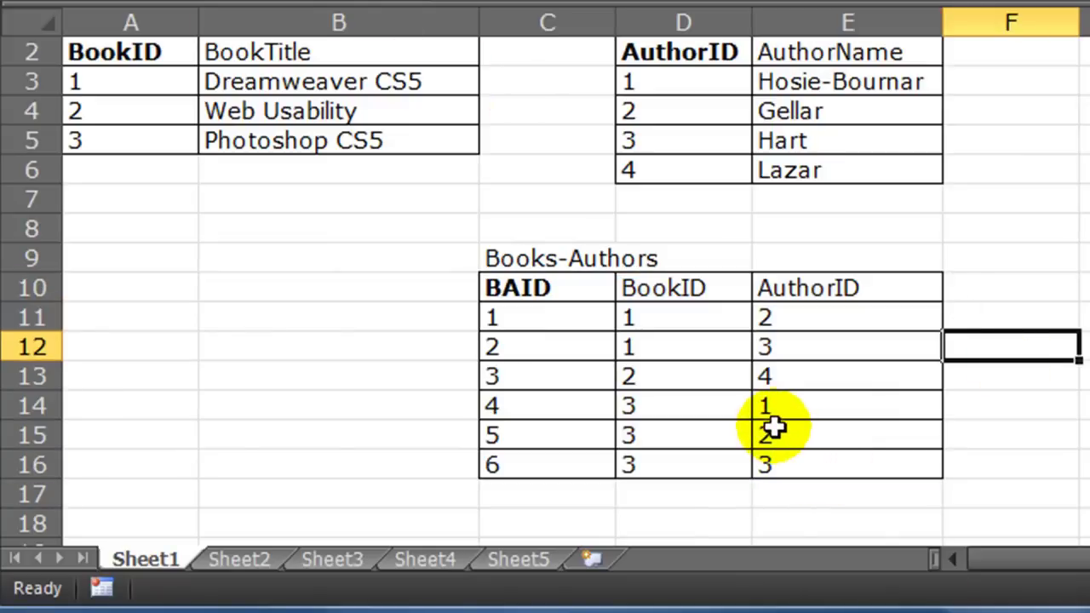
# Examine the BAID key column of the Books-Authors table record by record for uniqueness.
pyautogui.scroll(1, 771, 421)
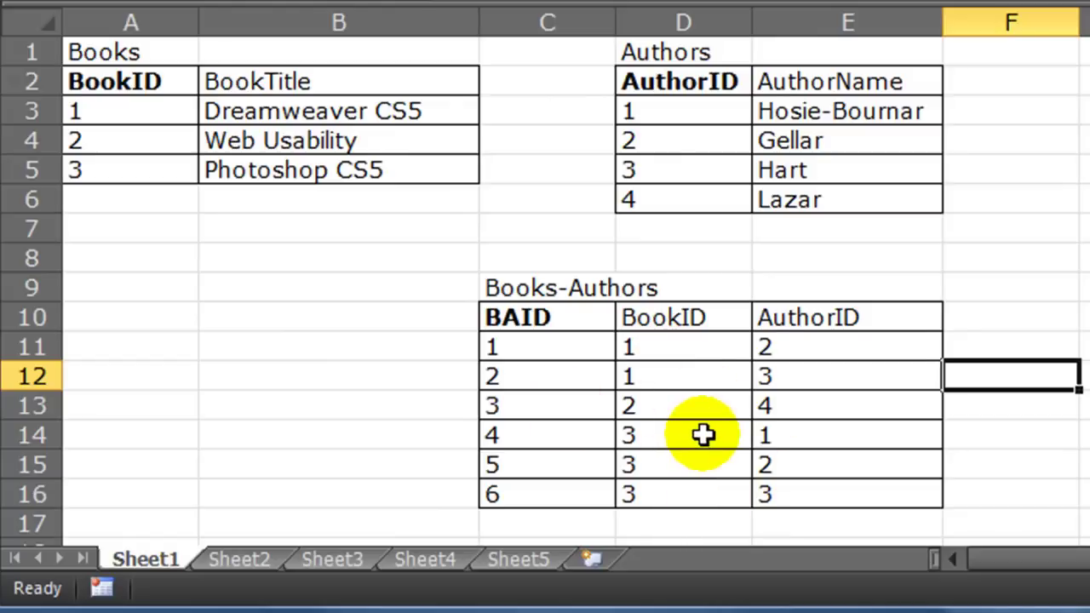
pyautogui.moveTo(520, 315); pyautogui.dragTo(518, 492)
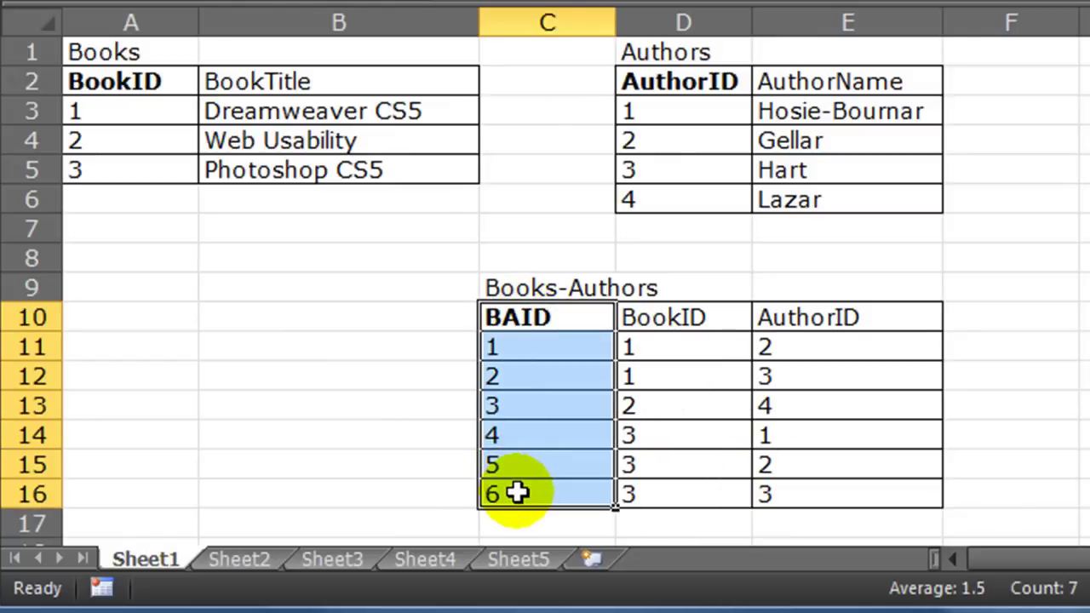
pyautogui.click(522, 349)
pyautogui.click(506, 371)
pyautogui.click(524, 415)
pyautogui.click(519, 433)
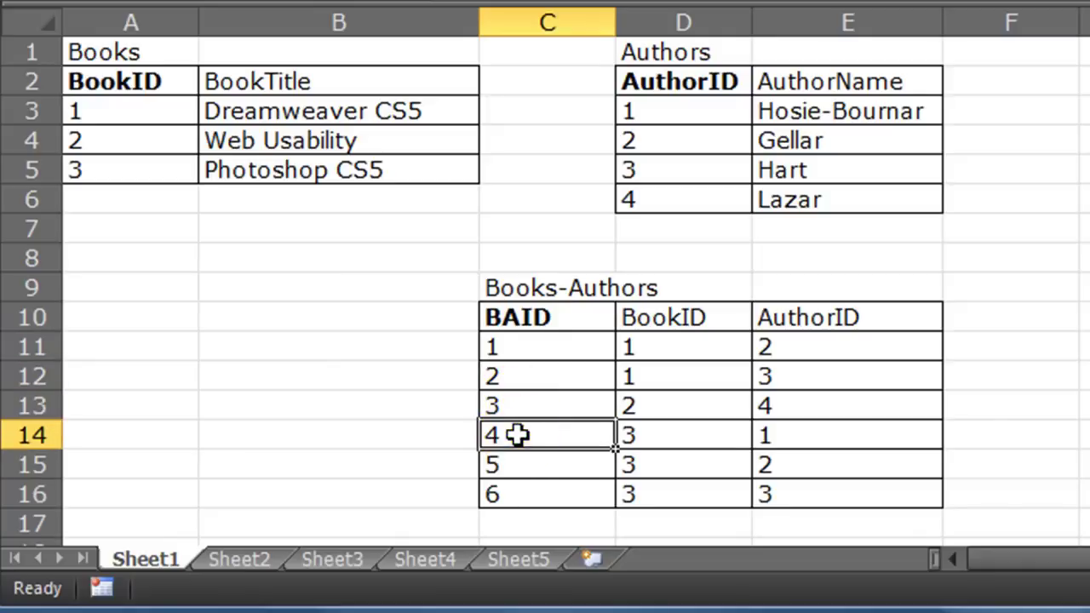
pyautogui.click(508, 463)
pyautogui.click(509, 494)
# Compare the values in the BookID and AuthorID columns of the Books-Authors table, looking for repeated IDs.
pyautogui.moveTo(706, 314); pyautogui.dragTo(711, 480)
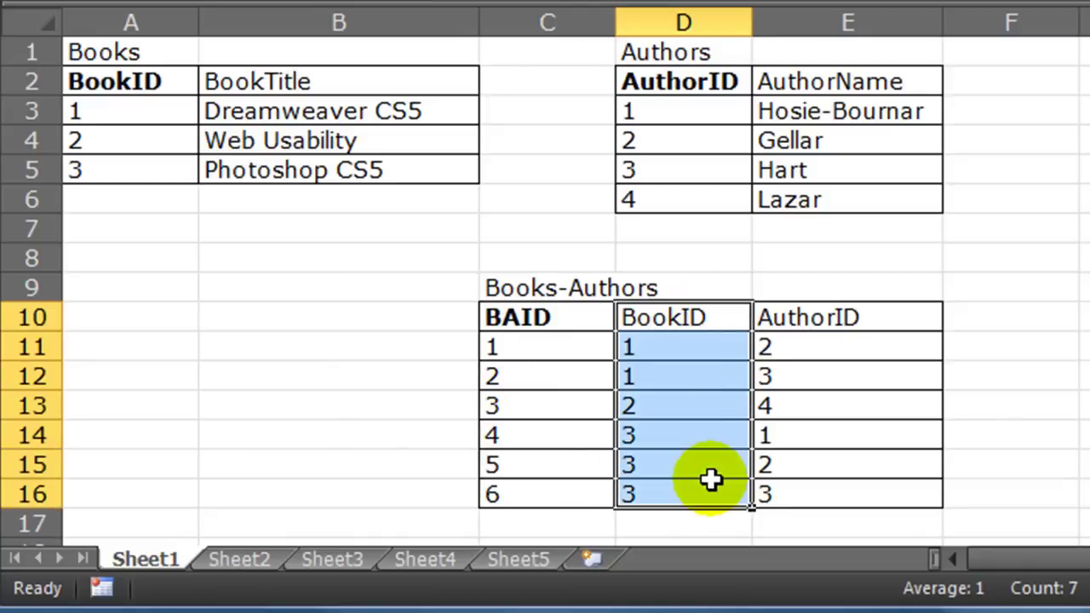
pyautogui.moveTo(820, 329); pyautogui.dragTo(813, 490)
pyautogui.click(691, 458)
pyautogui.moveTo(668, 344)
pyautogui.mouseDown()
pyautogui.moveTo(660, 376)
pyautogui.moveTo(662, 363)
pyautogui.mouseUp()
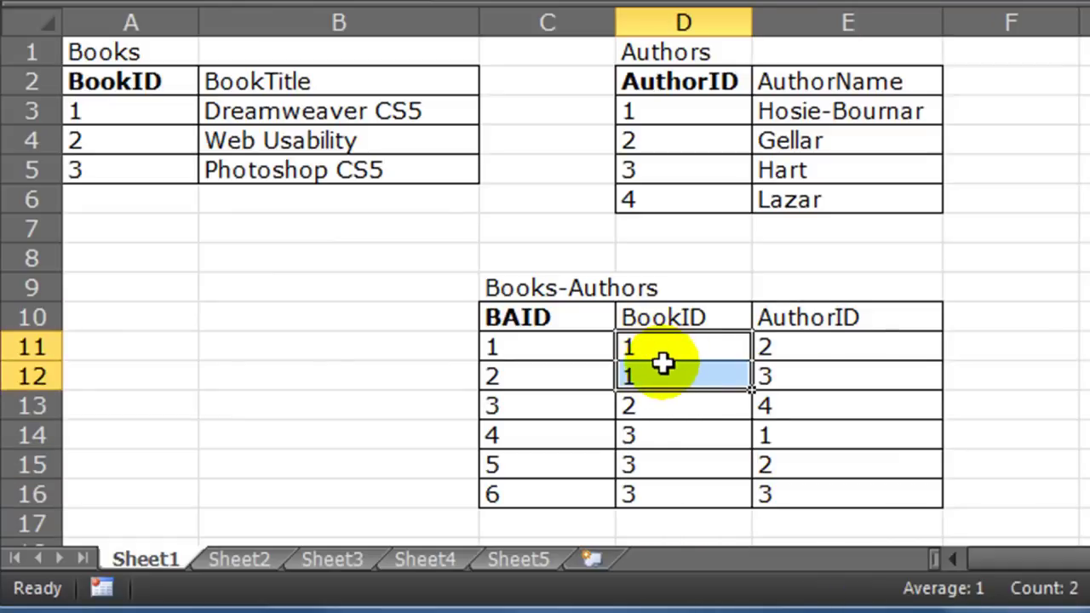
pyautogui.click(812, 353)
pyautogui.keyDown('ctrl'); pyautogui.click(801, 468); pyautogui.keyUp('ctrl')
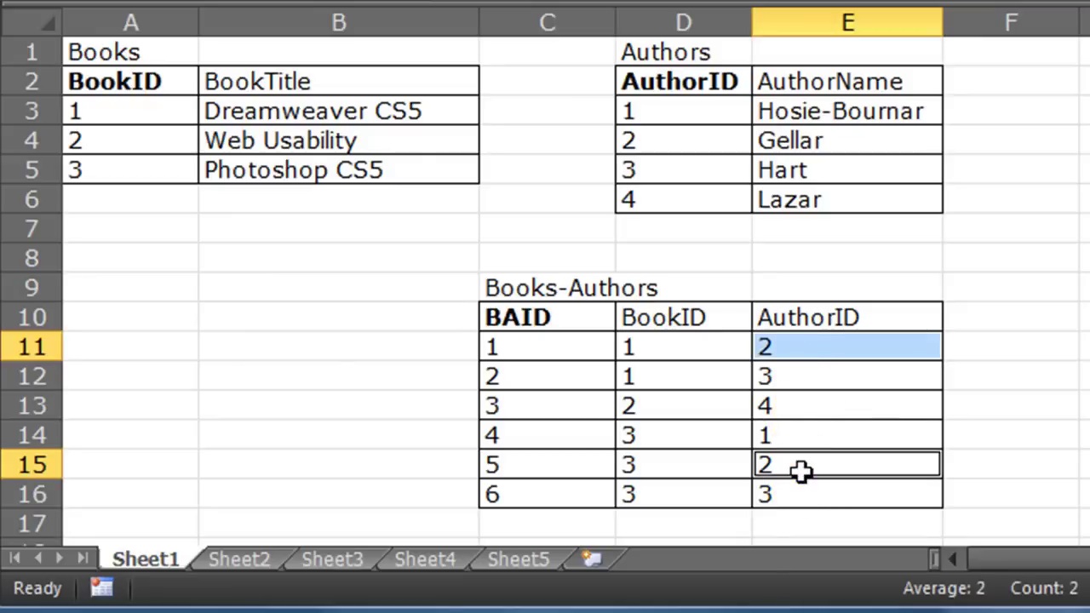
pyautogui.click(795, 377)
pyautogui.keyDown('ctrl'); pyautogui.click(796, 493); pyautogui.keyUp('ctrl')
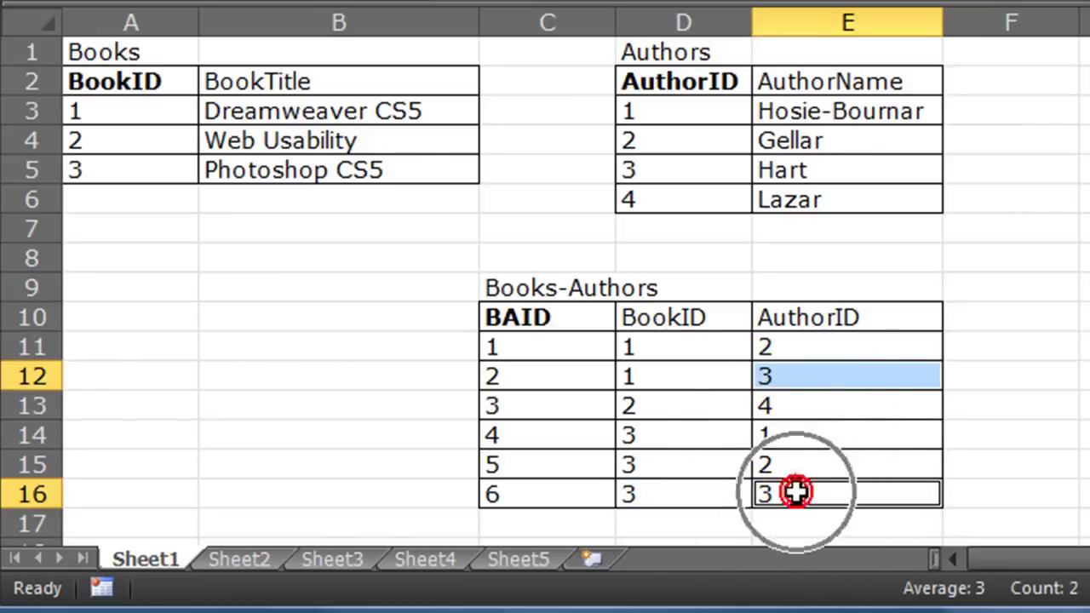
pyautogui.click(882, 433)
pyautogui.moveTo(679, 343); pyautogui.dragTo(686, 464)
pyautogui.moveTo(877, 329); pyautogui.dragTo(867, 485)
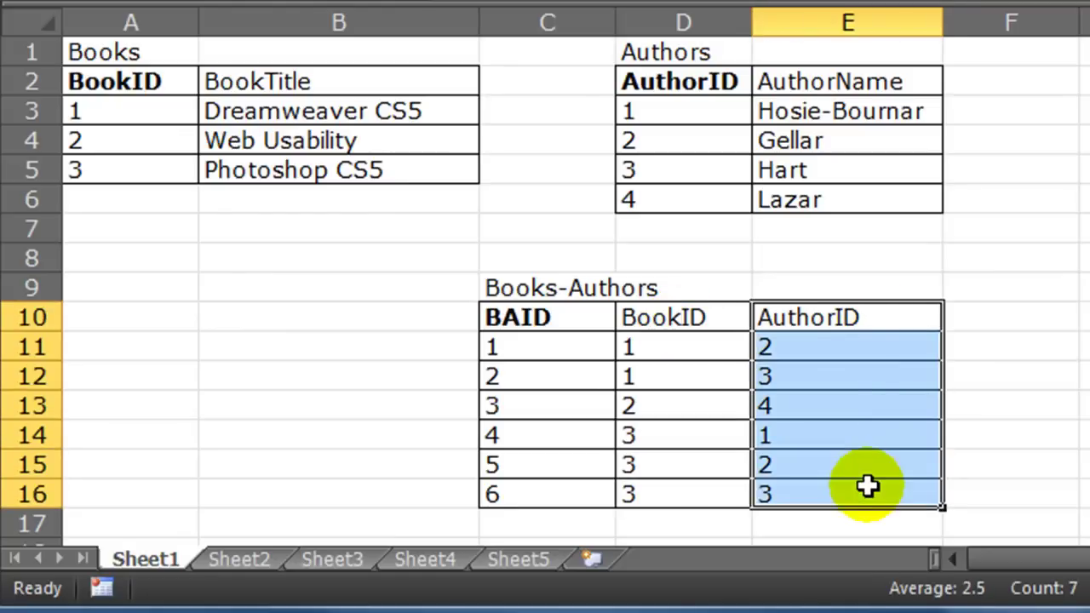
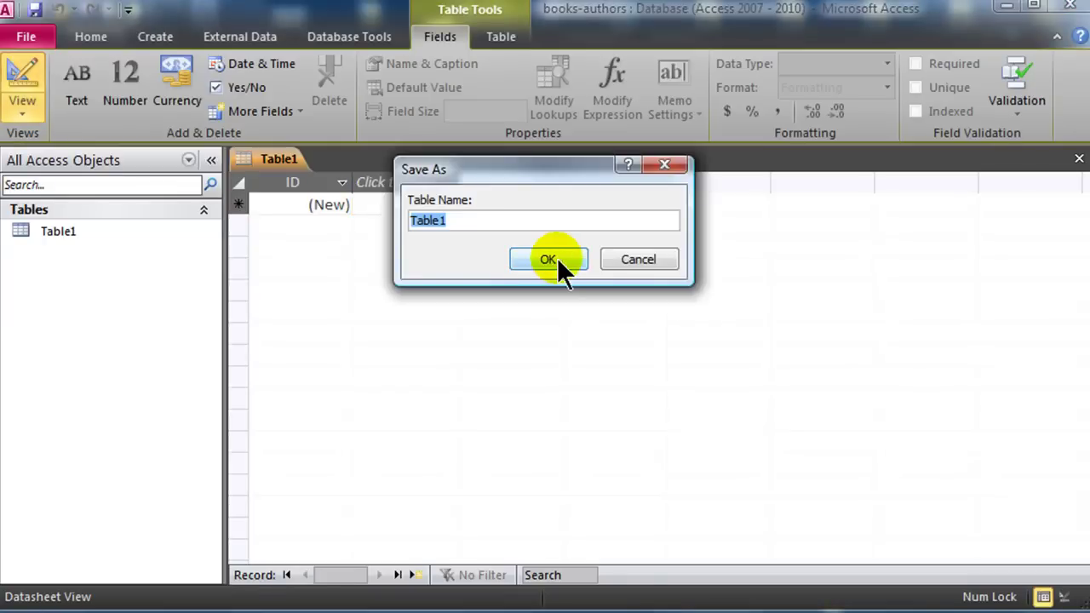
# In the Access books-authors database, save the new table as Books and define its BookID key field as Text.
pyautogui.write('Books')
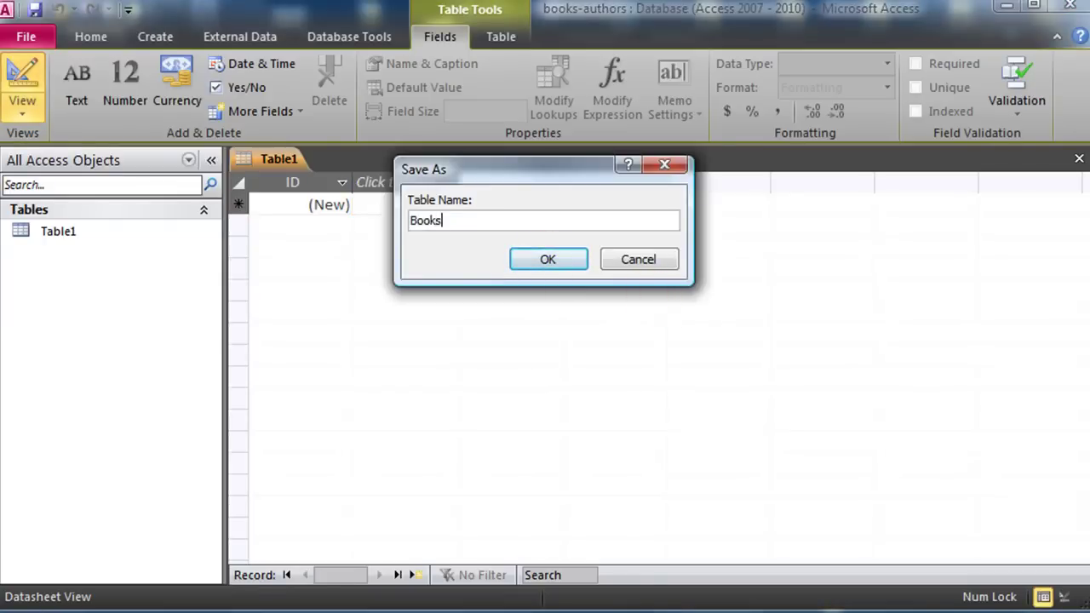
pyautogui.press('Return')
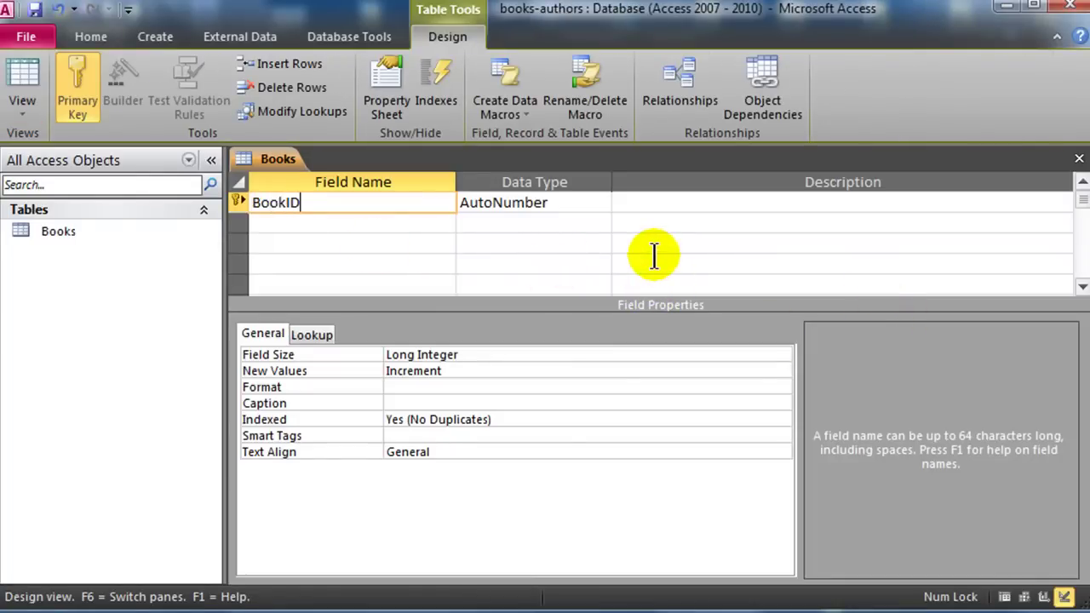
pyautogui.press('Tab')
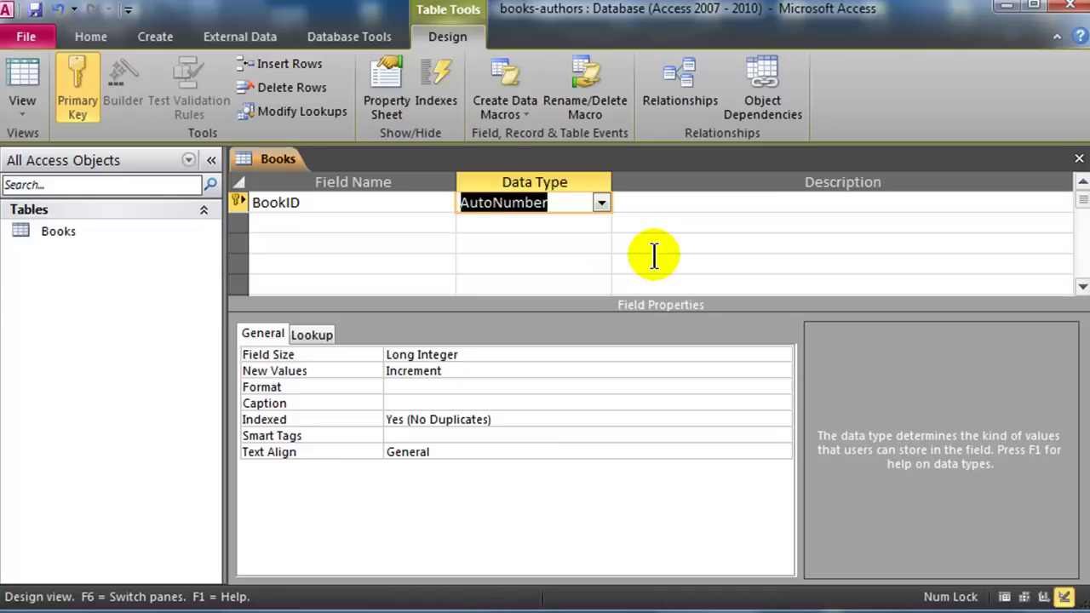
pyautogui.write('t')
pyautogui.press('Tab')
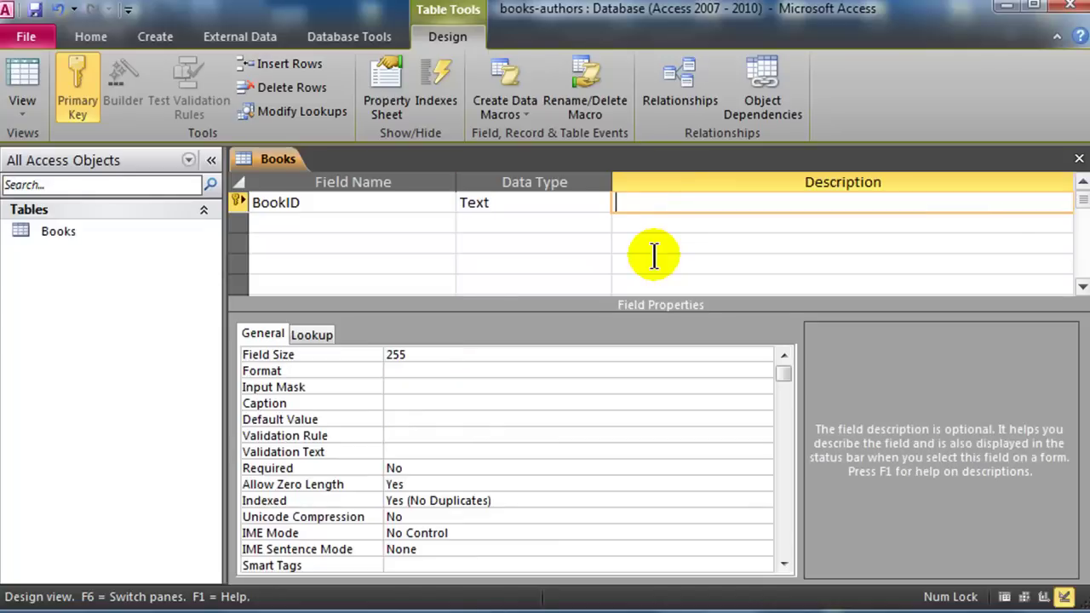
# Add a BookTitle field with the Text data type below BookID in the Books table.
pyautogui.press('Tab')
pyautogui.write('BookTitle')
pyautogui.press('Tab')
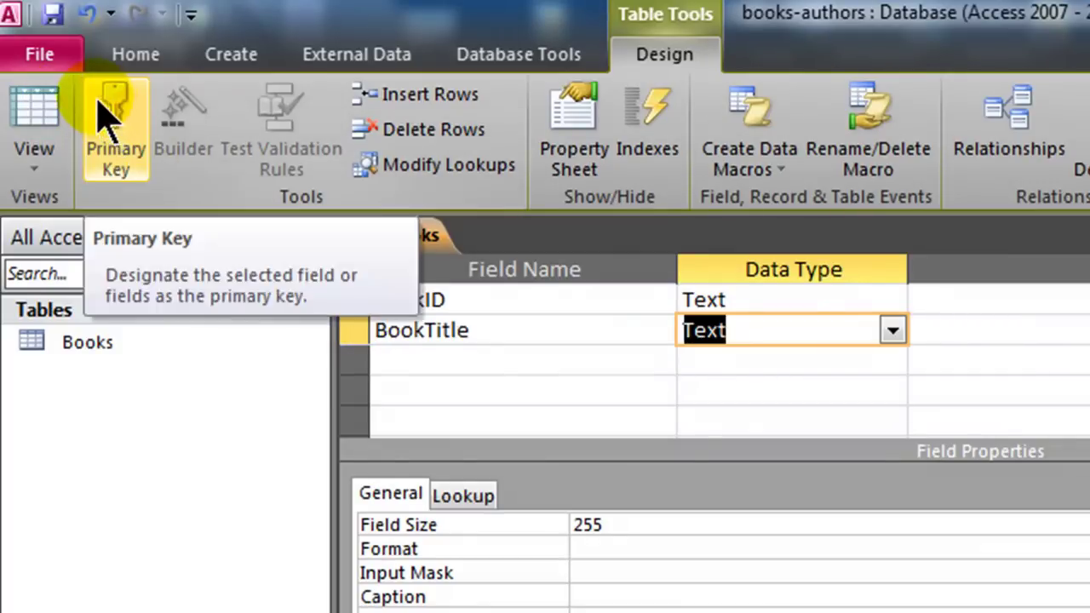
# Show the Books table as a datasheet and enter its first record with BookID 1 and BookTitle Dreamweaver CS5.
pyautogui.click(37, 115)
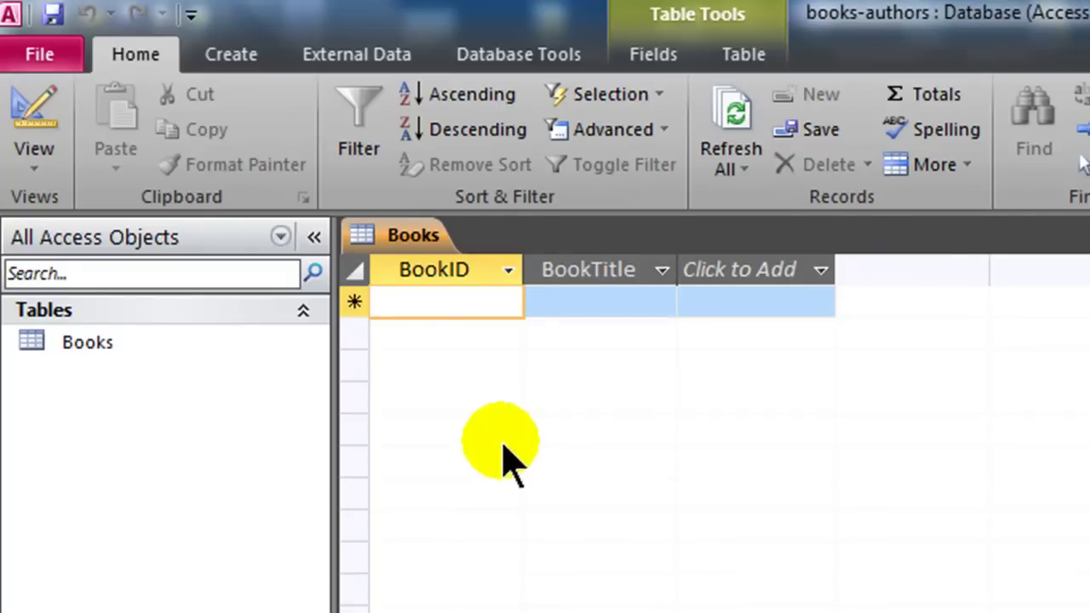
pyautogui.write('1')
pyautogui.press('Tab')
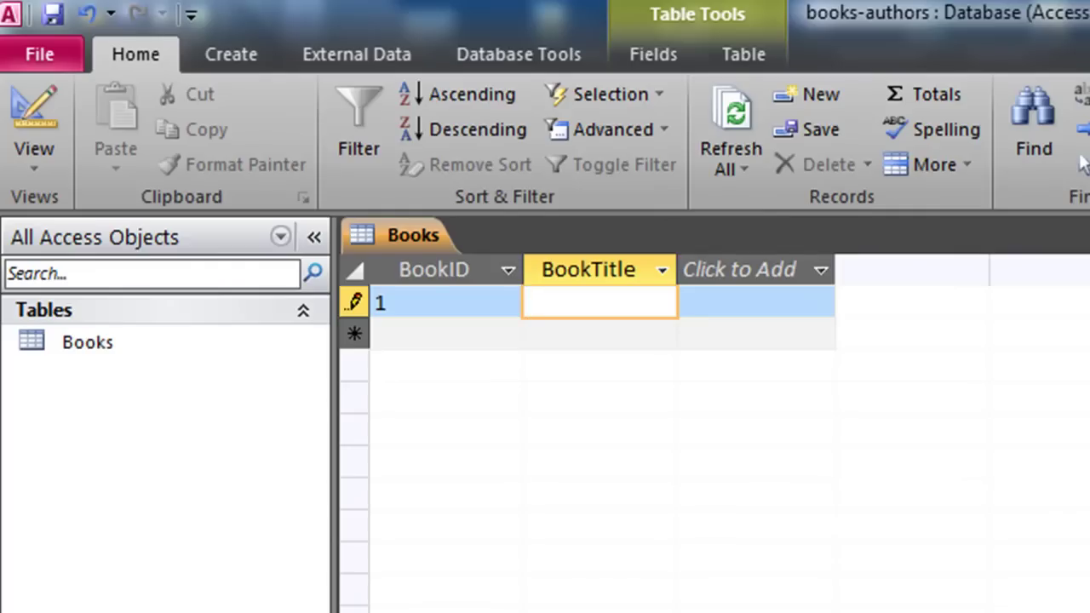
pyautogui.write('Dreamweaver CS5')
pyautogui.press('Down')
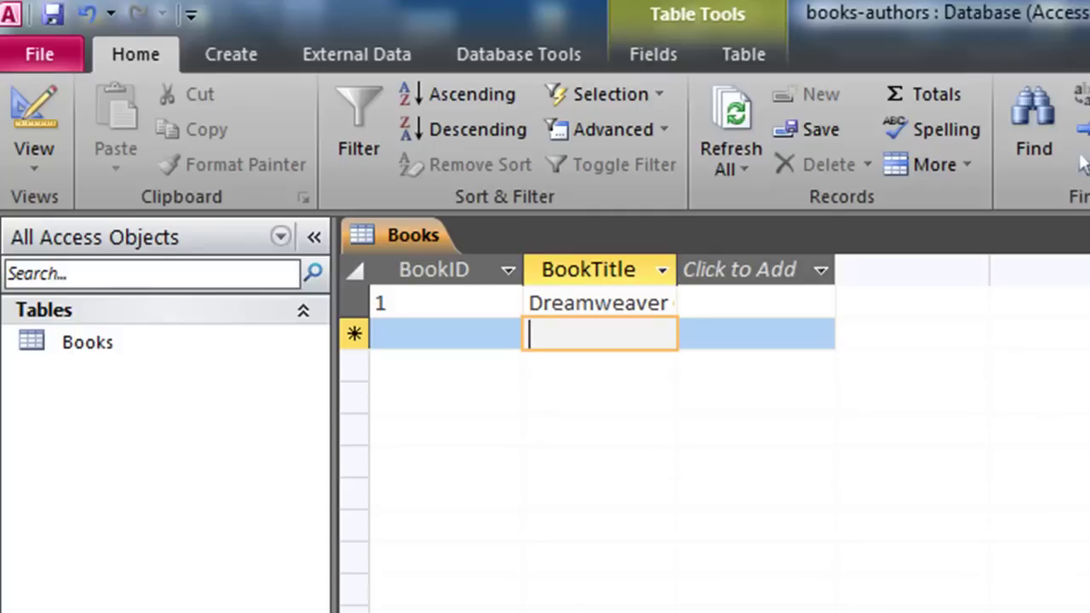
# Add two more Books records: BookID 2 with title Web Usability and BookID 3 with title Photoshop CS5.
pyautogui.hotkey('shift', 'Tab')
pyautogui.write('2')
pyautogui.press('Tab')
pyautogui.write('Web Usability')
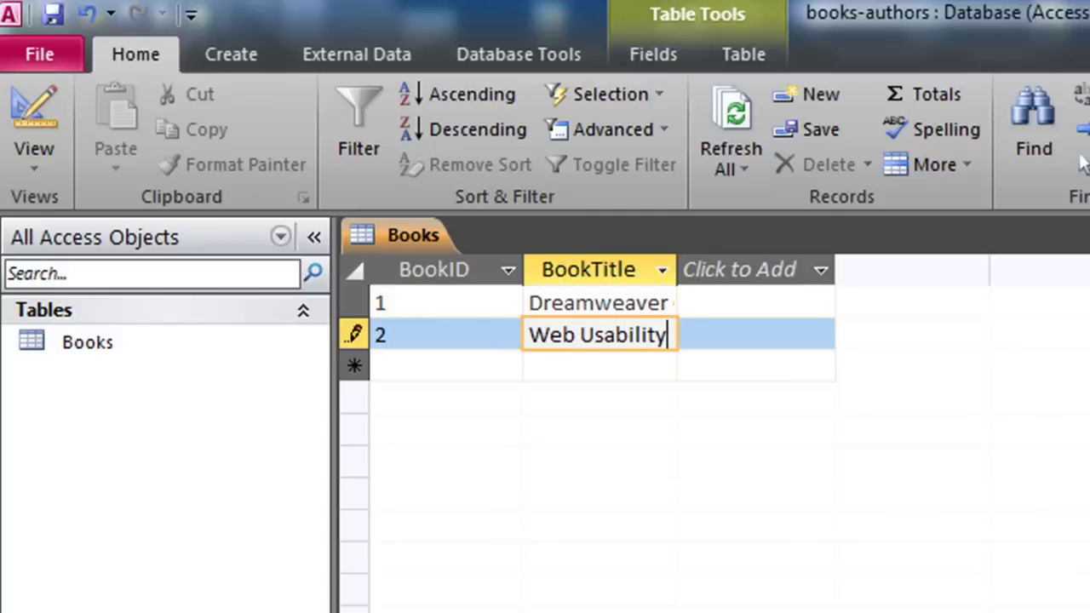
pyautogui.press('Tab')
pyautogui.write('3')
pyautogui.press('Tab')
pyautogui.write('Photoshop CS5')
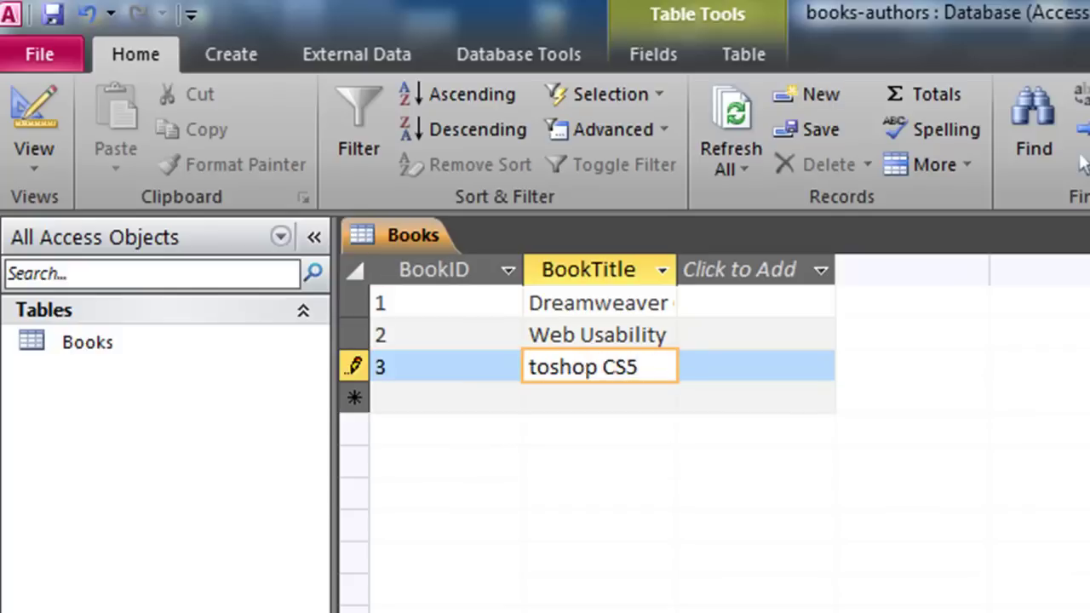
pyautogui.press('Tab')
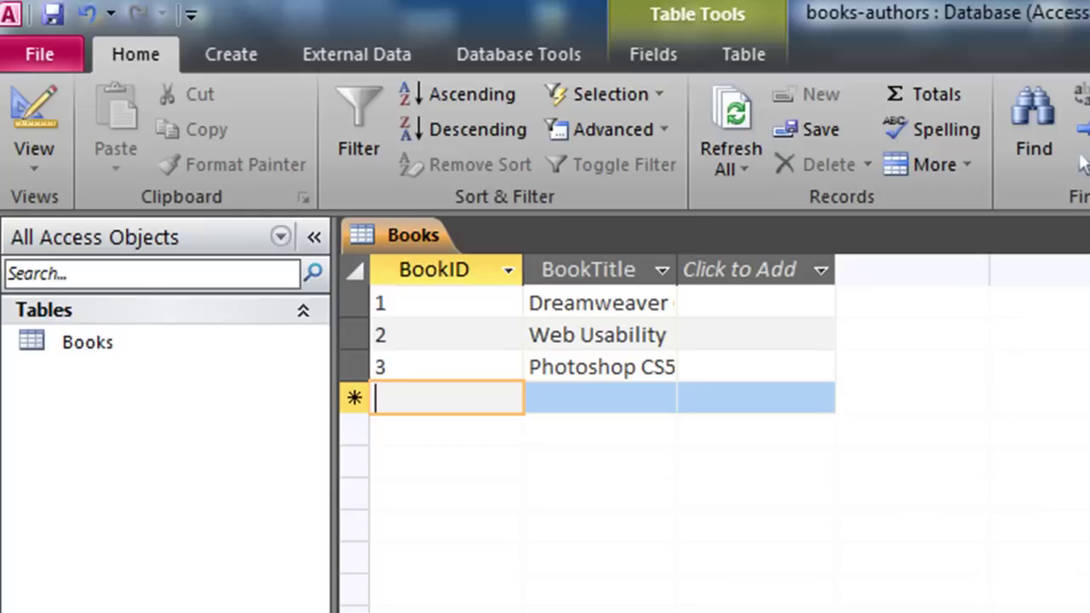
# Create a new table in Design view with the Text fields AuthorID and AuthorName.
pyautogui.click(238, 55)
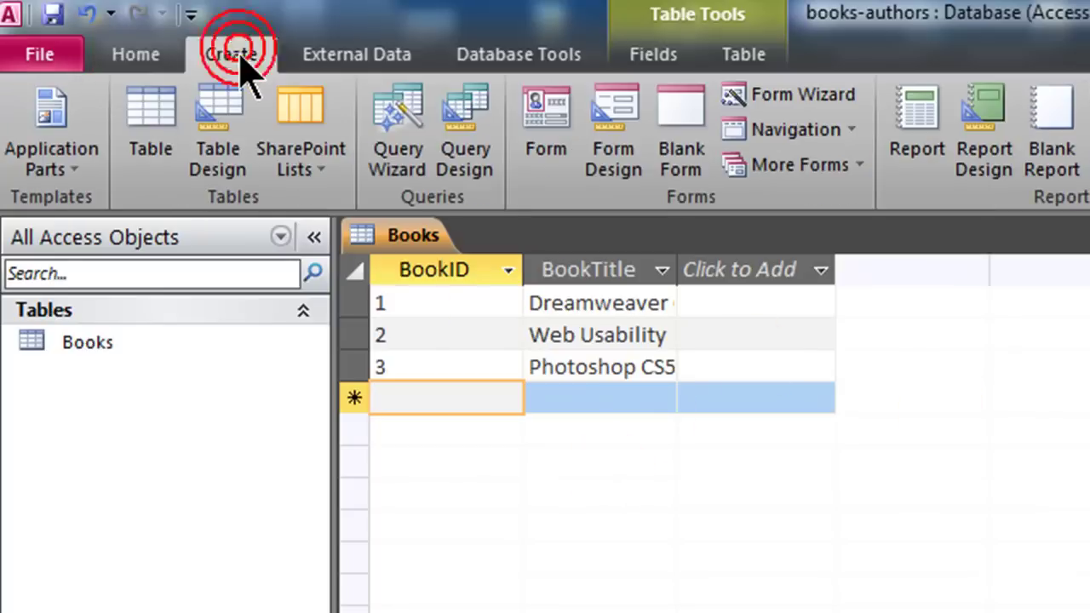
pyautogui.click(207, 115)
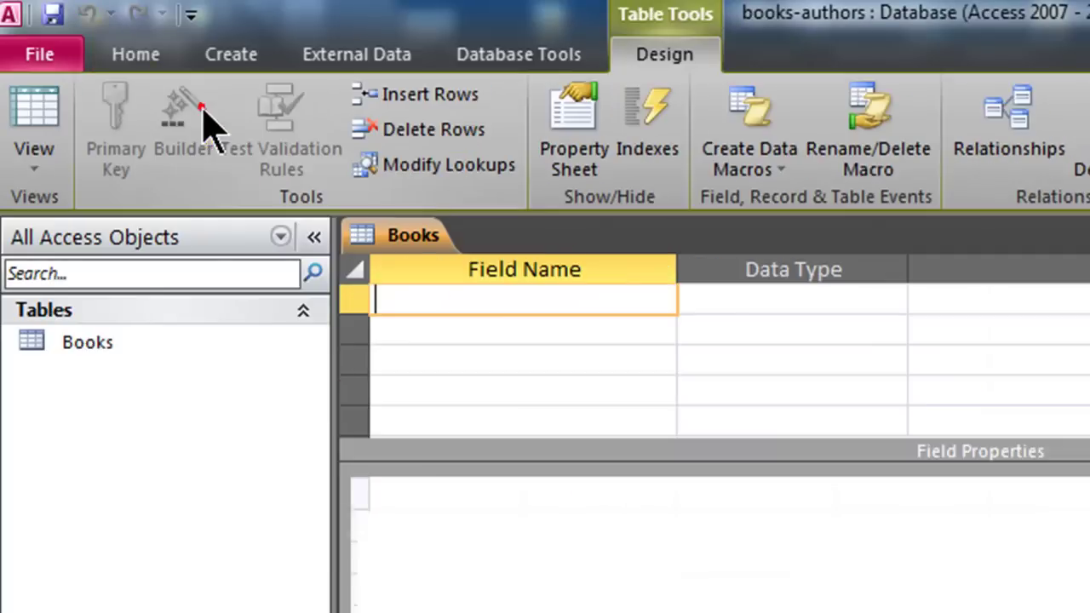
pyautogui.click(776, 453)
pyautogui.write('AuthorID')
pyautogui.press('Tab')
pyautogui.press('Tab')
pyautogui.press('Tab')
pyautogui.write('AuthorName')
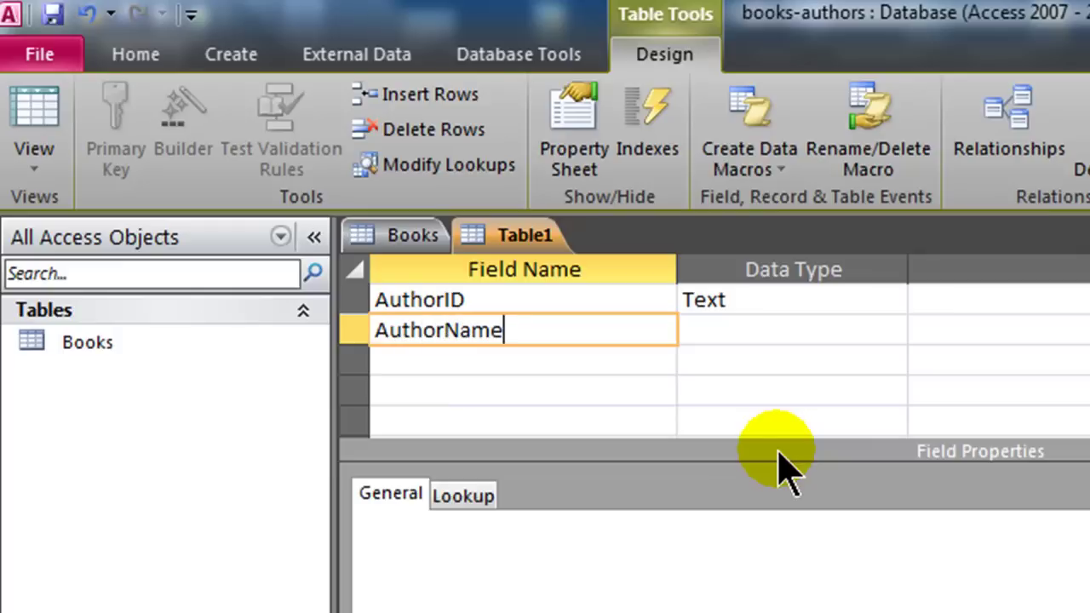
pyautogui.press('Tab')
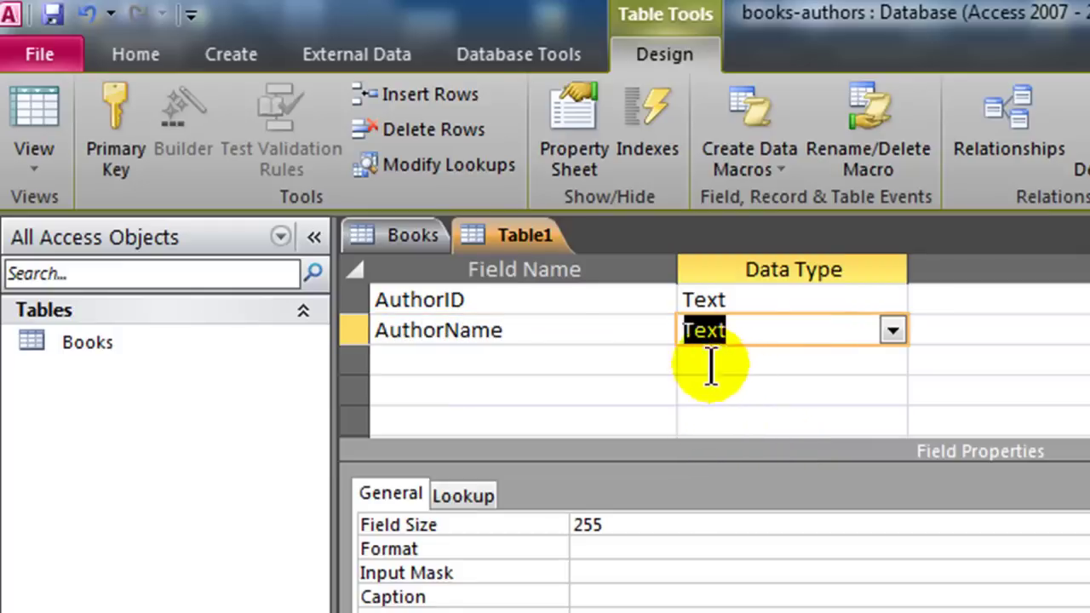
# Make AuthorID the primary key and save the table as Authors, showing it as a datasheet.
pyautogui.click(419, 298)
pyautogui.click(354, 300)
pyautogui.click(106, 103)
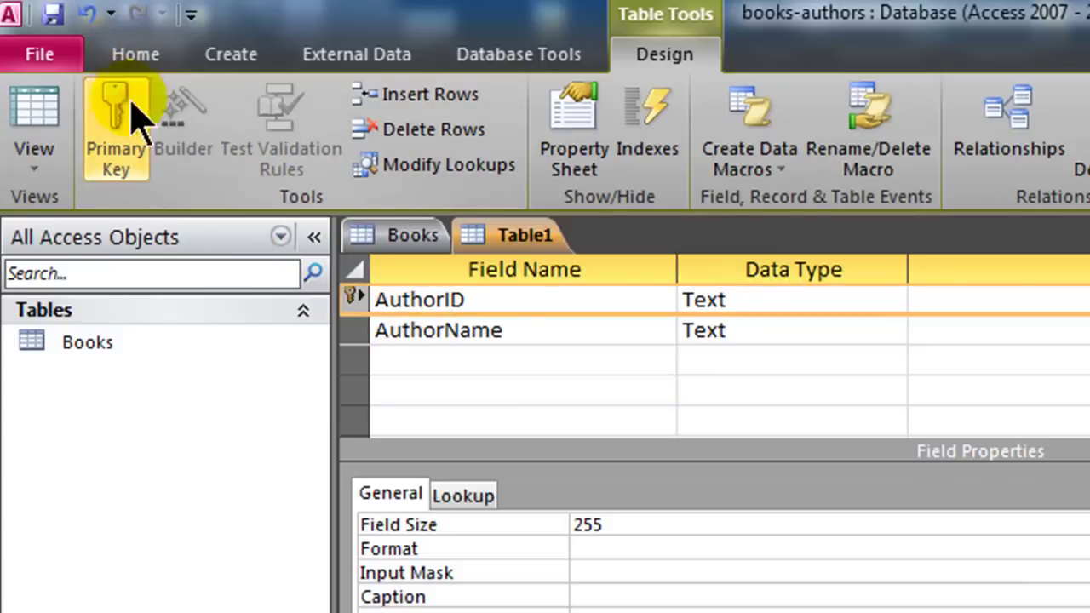
pyautogui.click(34, 119)
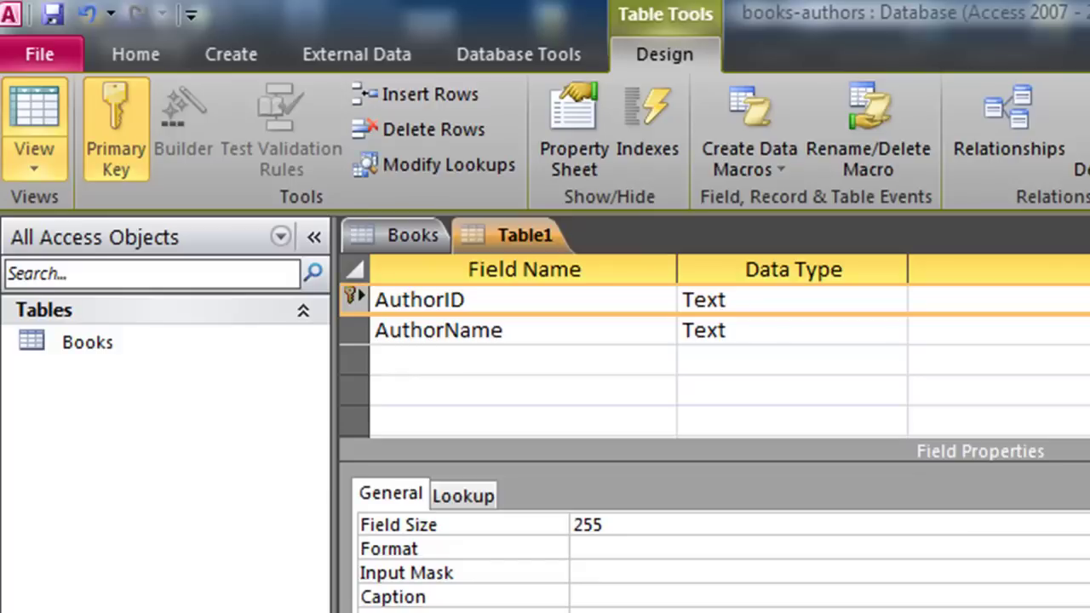
pyautogui.write('Authors')
pyautogui.click(805, 382)
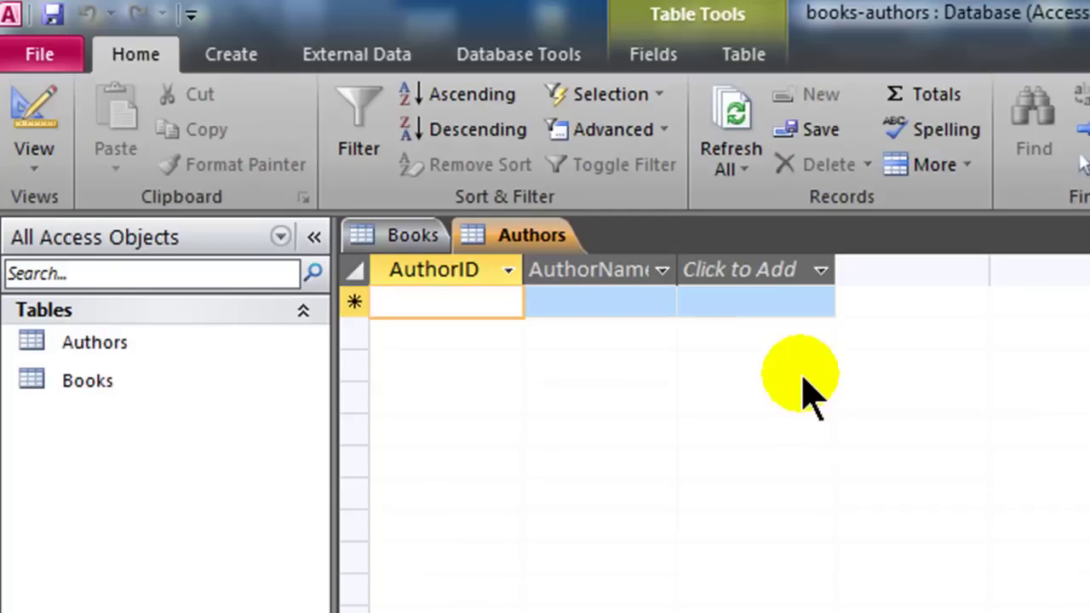
# Consult the author list in the Excel sheet and enter Authors records 1 and 2 in Access with the first two authors' surnames.
pyautogui.hotkey('alt', 'Tab')
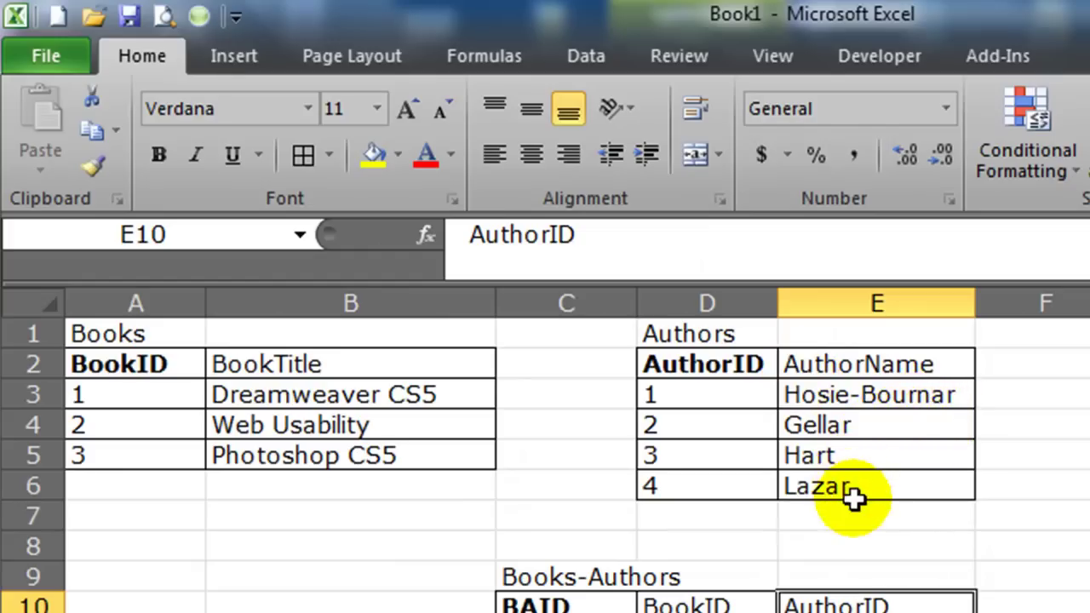
pyautogui.hotkey('alt', 'Tab')
pyautogui.write('1')
pyautogui.press('Tab')
pyautogui.write('Ho')
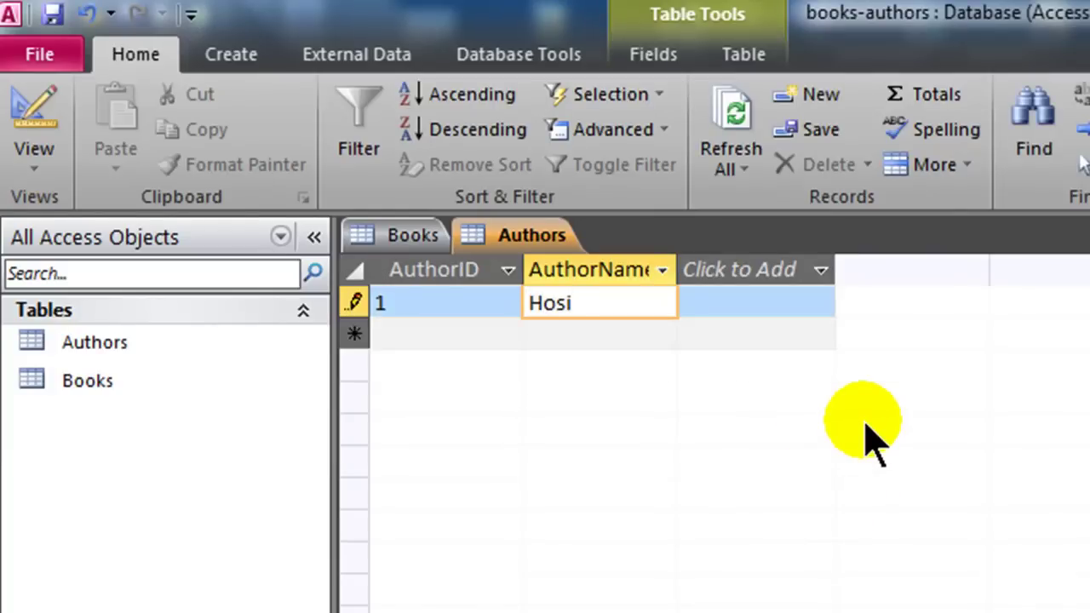
pyautogui.write('sie-Bounar')
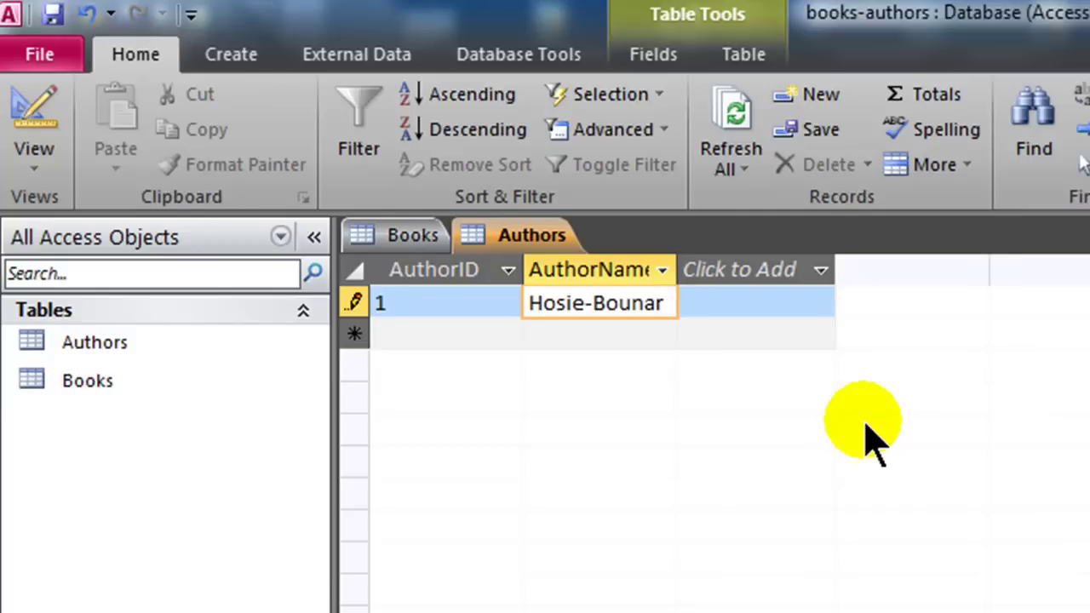
pyautogui.press('Tab')
pyautogui.write('2')
pyautogui.press('Tab')
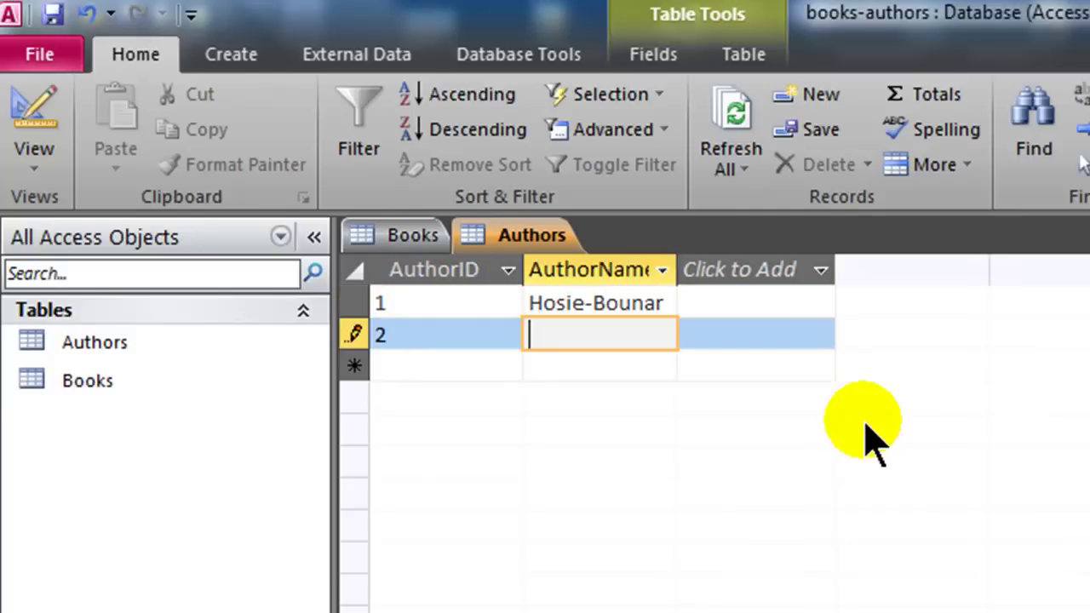
pyautogui.write('Gellar')
pyautogui.press('Tab')
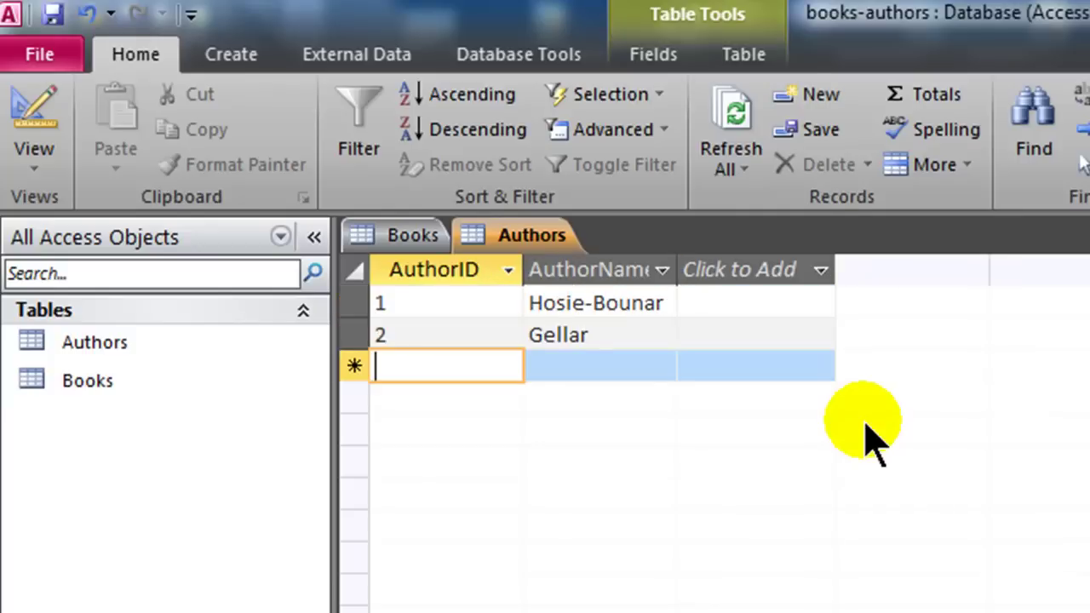
# Add Authors records with AuthorID 3 and 4 and the surnames of the third and fourth authors in the list.
pyautogui.write('3')
pyautogui.press('Tab')
pyautogui.write('Hart')
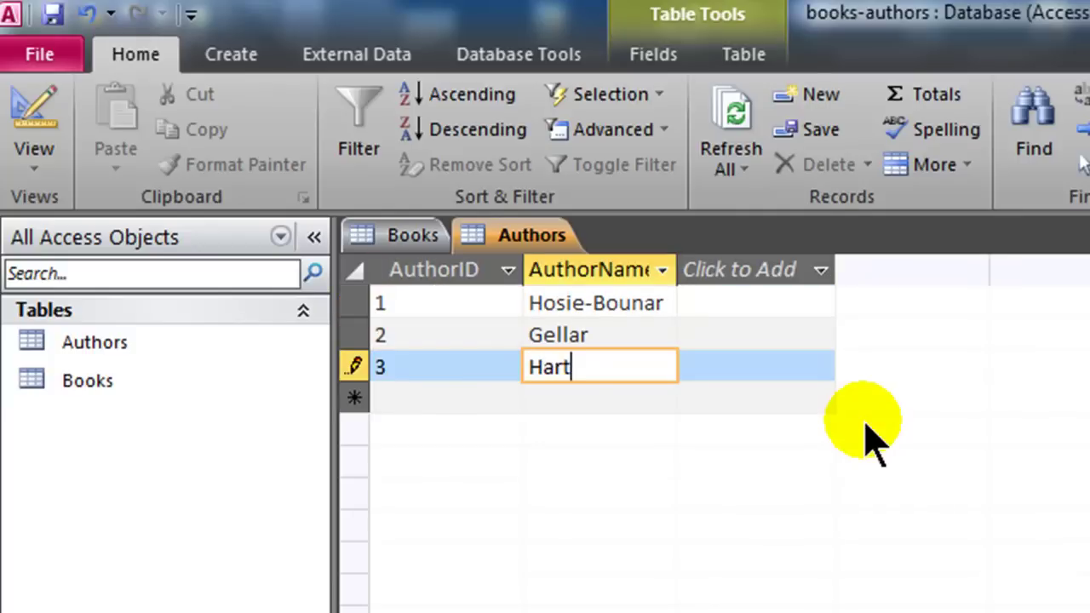
pyautogui.press('Tab')
pyautogui.write('5')
pyautogui.press('BackSpace')
pyautogui.write('4')
pyautogui.press('Tab')
pyautogui.write('Lazar')
pyautogui.press('Tab')
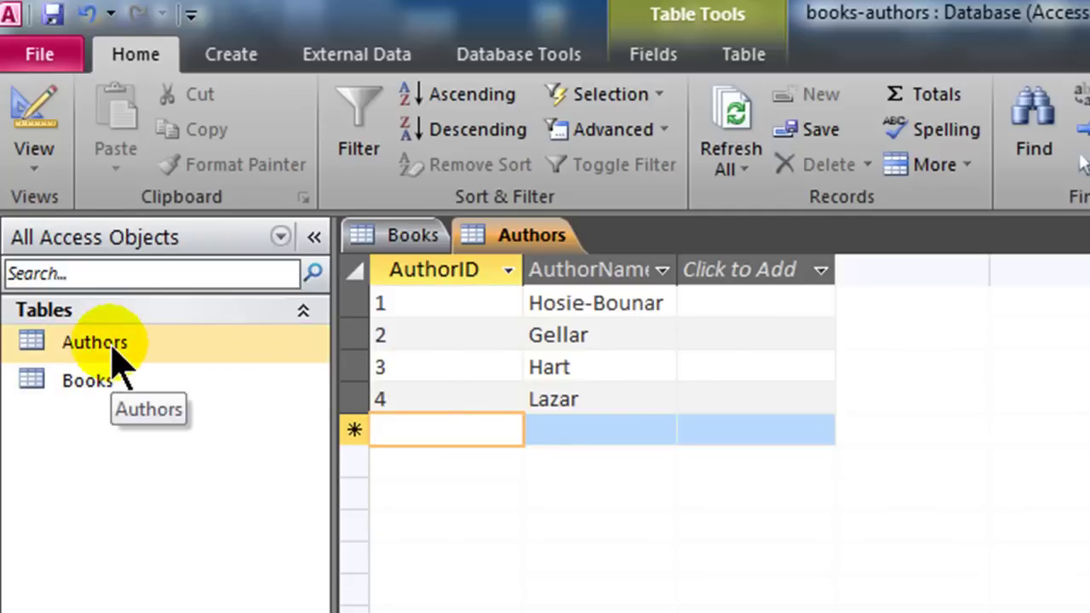
# Review the Books and Authors tables, and start a new table in Design view with a Text field named Books-AuthorsID.
pyautogui.click(413, 249)
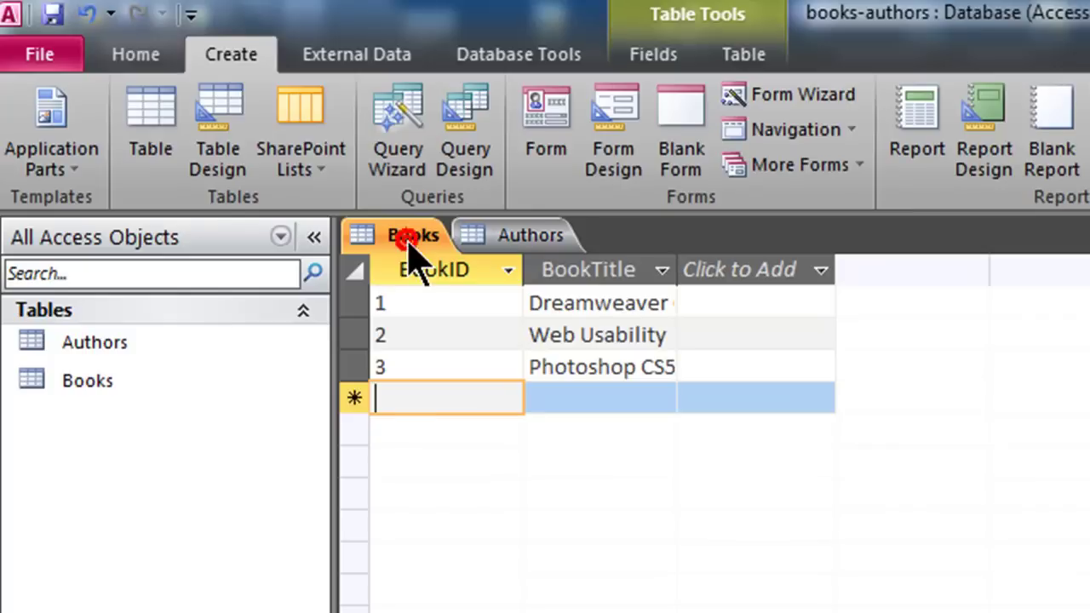
pyautogui.click(537, 237)
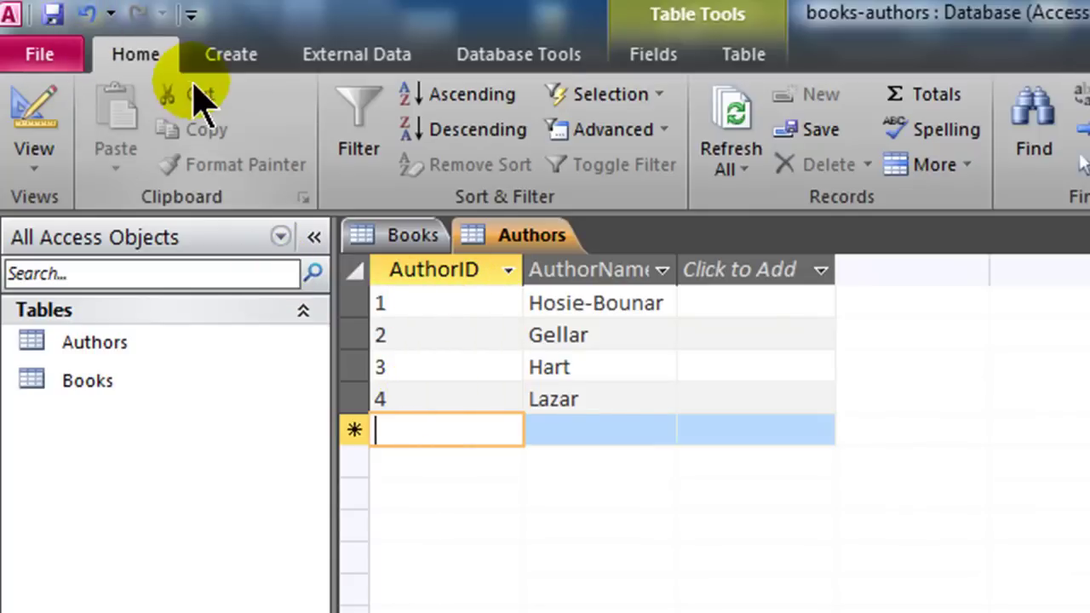
pyautogui.click(235, 54)
pyautogui.click(223, 121)
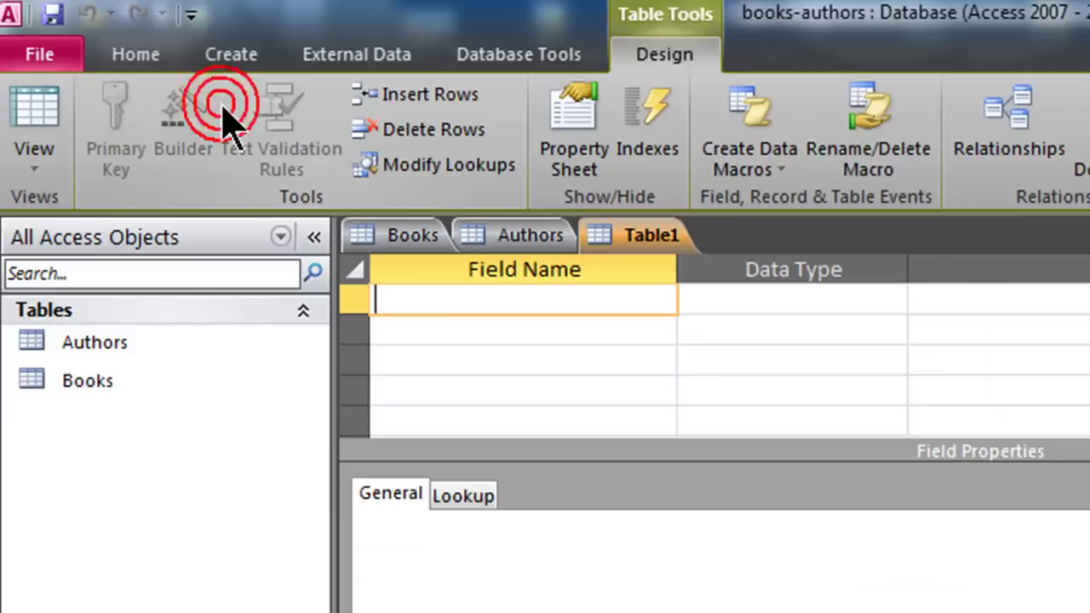
pyautogui.write('Books-Aiu')
pyautogui.press('BackSpace')
pyautogui.press('BackSpace')
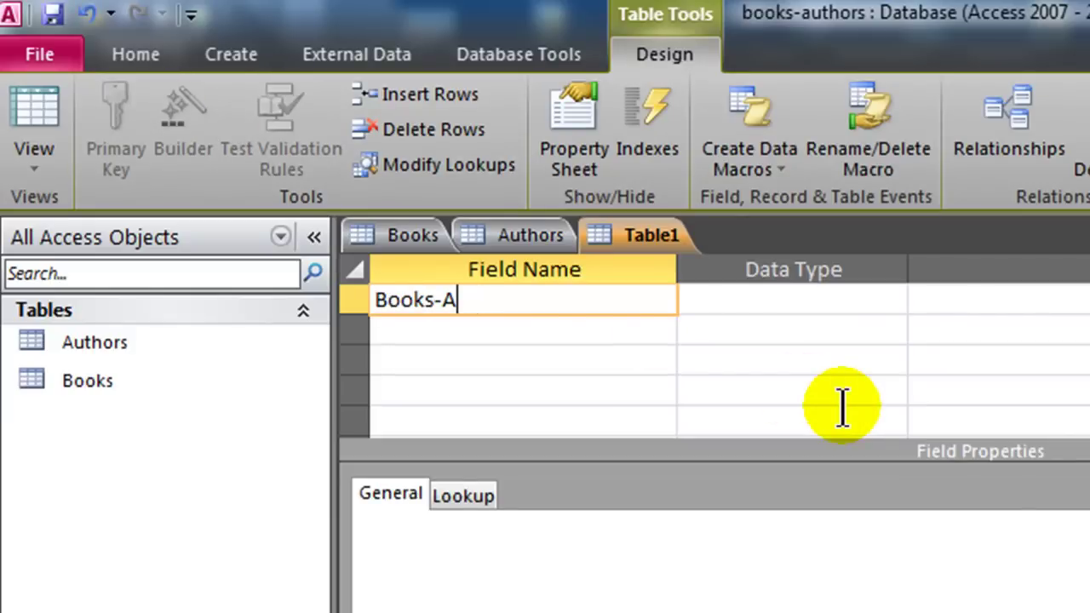
pyautogui.write('uthorsID')
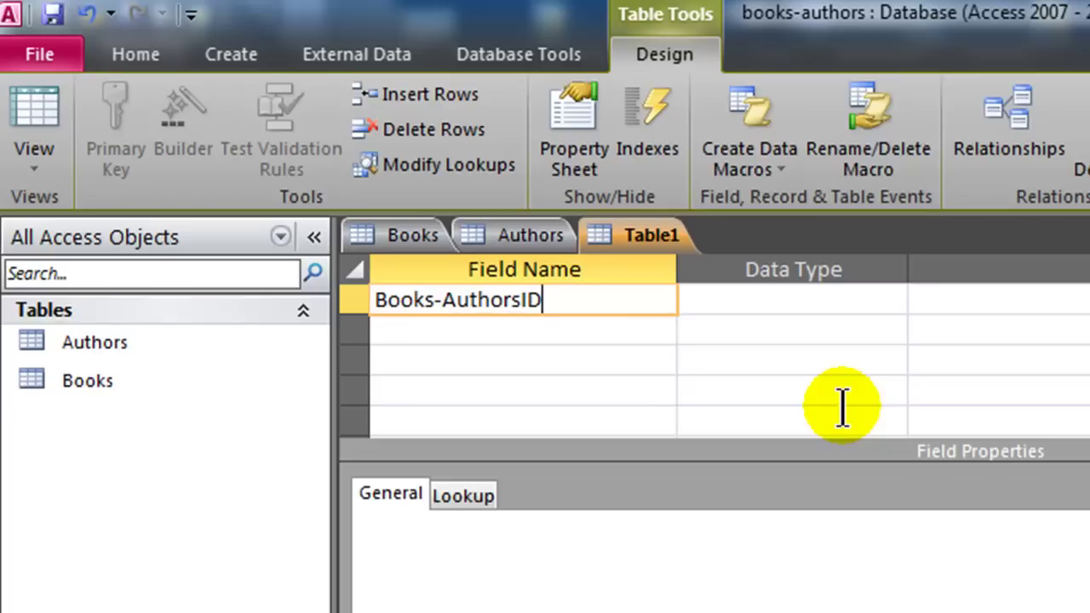
pyautogui.press('Tab')
pyautogui.press('Tab')
pyautogui.press('Tab')
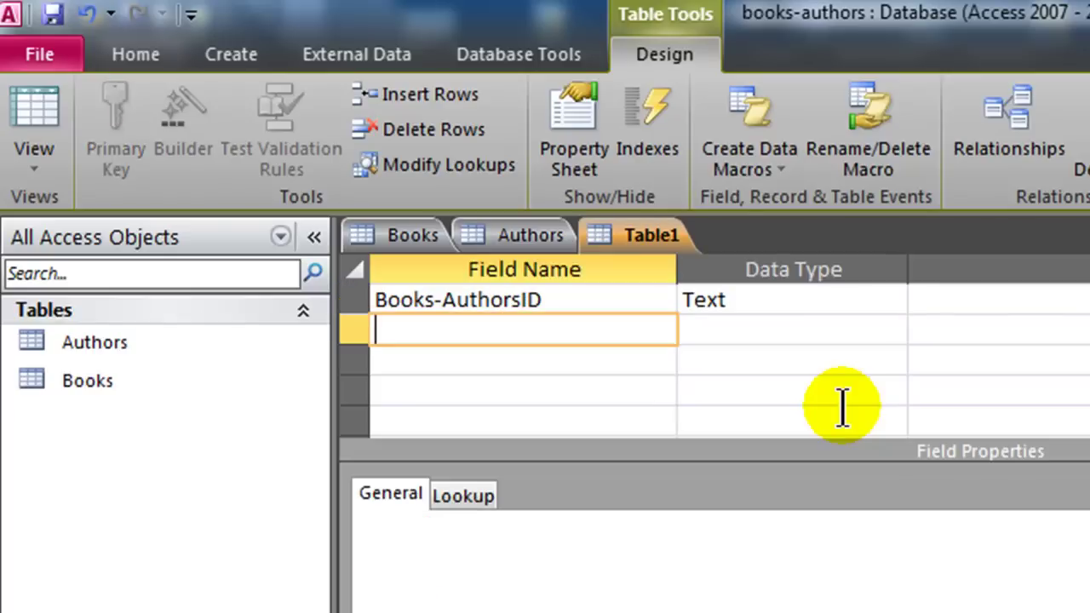
# Add the fields BookID and AuthorID below Books-AuthorsID, both with the Text data type.
pyautogui.write('BookID')
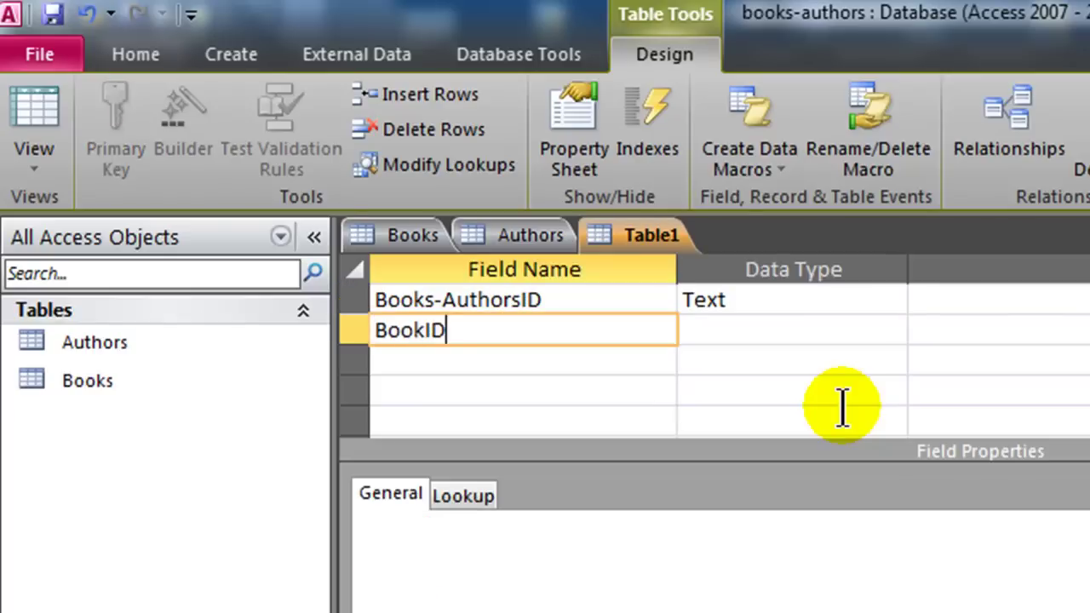
pyautogui.press('Tab')
pyautogui.press('Tab')
pyautogui.press('Tab')
pyautogui.write('AuthorID')
pyautogui.press('Tab')
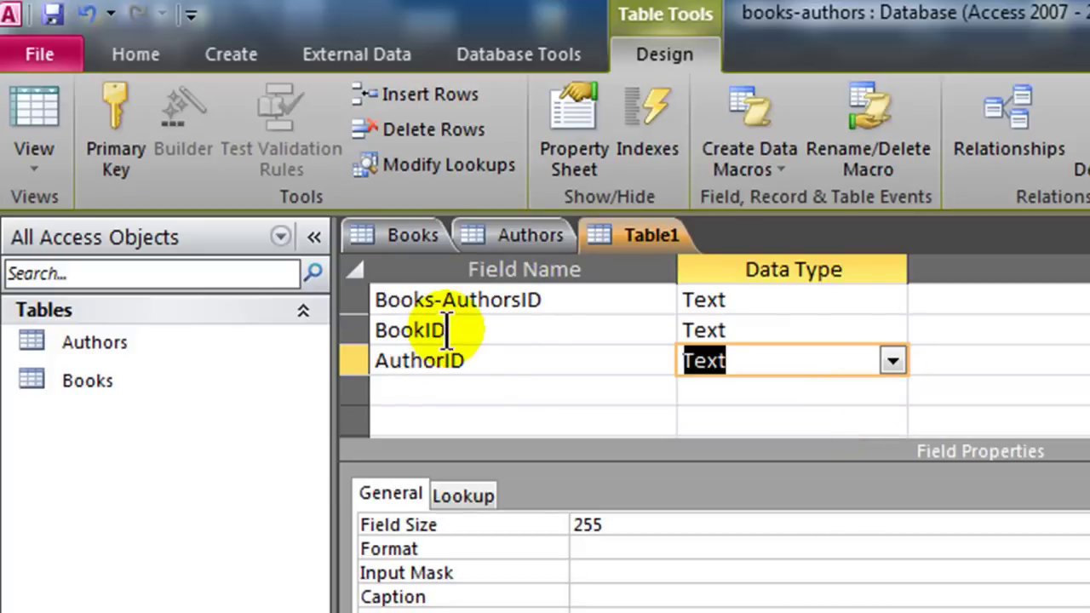
# Save the new table as Books-Authors with an automatically created primary key and show it as a datasheet.
pyautogui.click(38, 110)
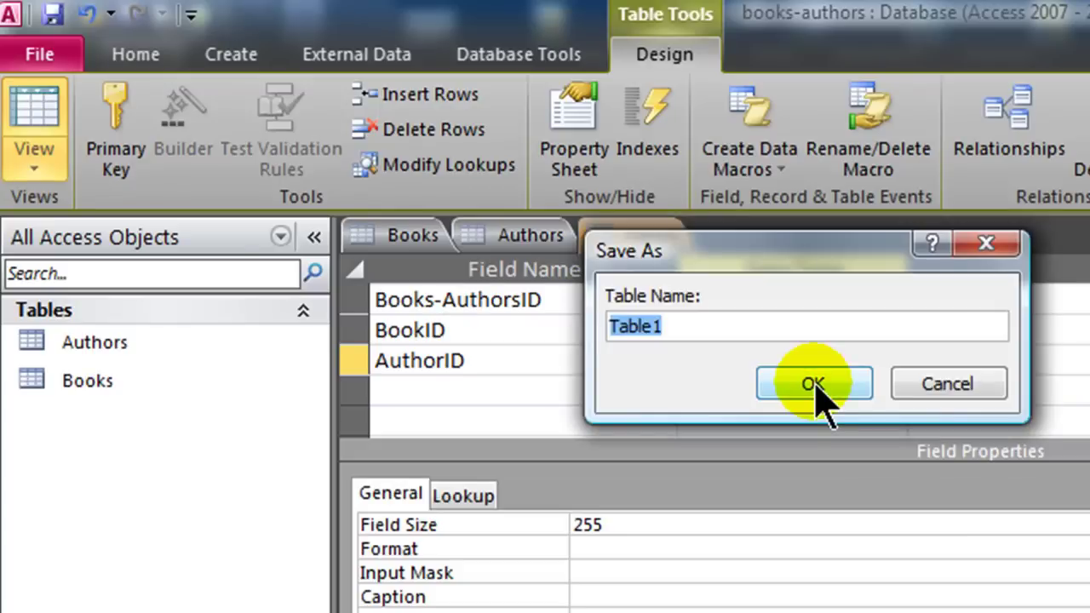
pyautogui.write('Books-Authors')
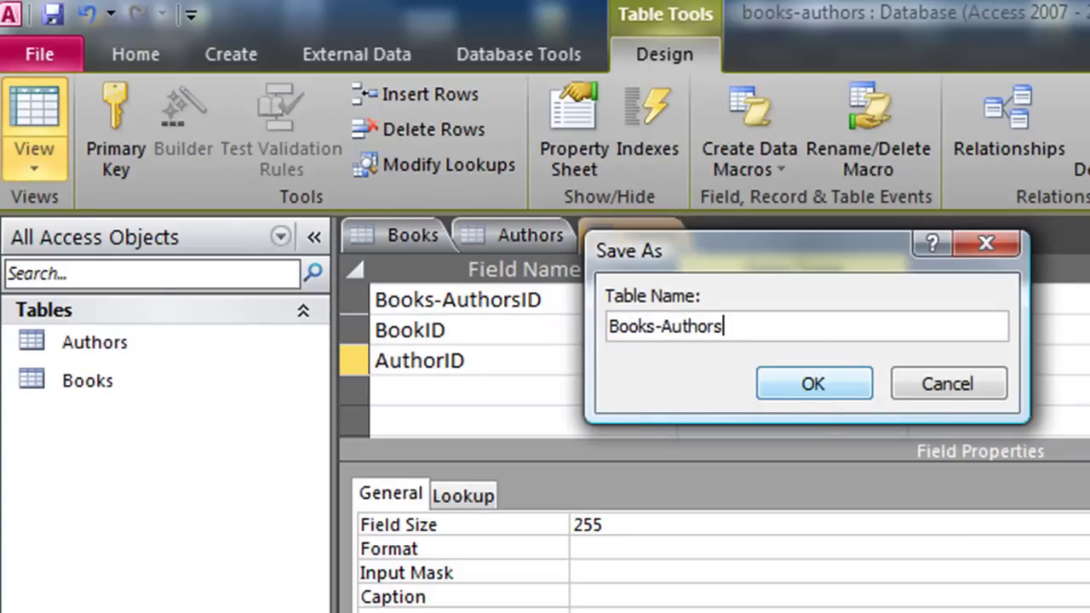
pyautogui.click(846, 380)
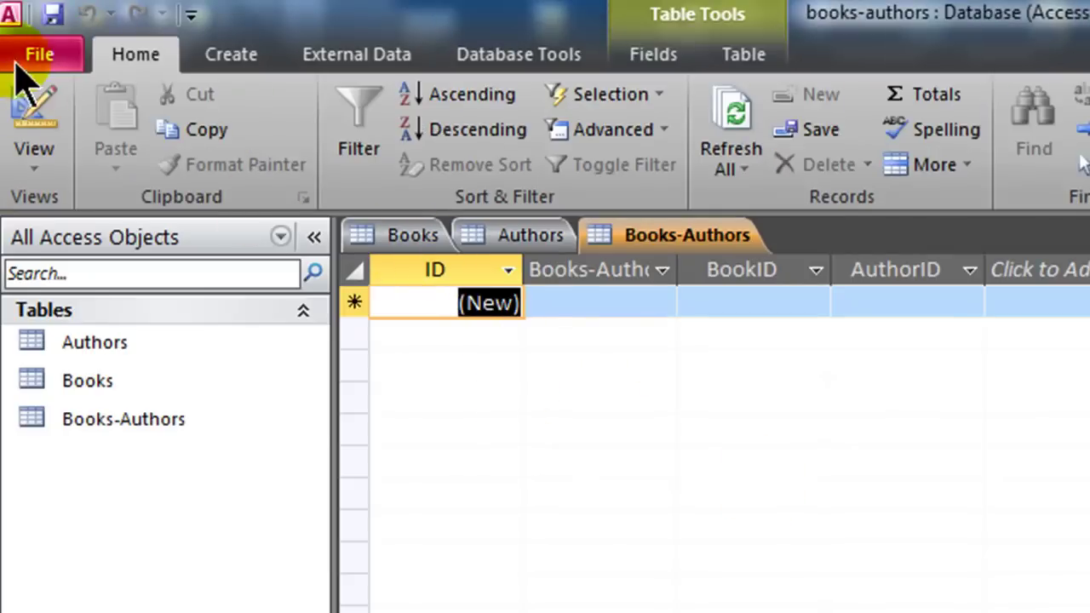
# Switch the Books-Authors table to Design view and make Books-AuthorsID its primary key.
pyautogui.click(29, 94)
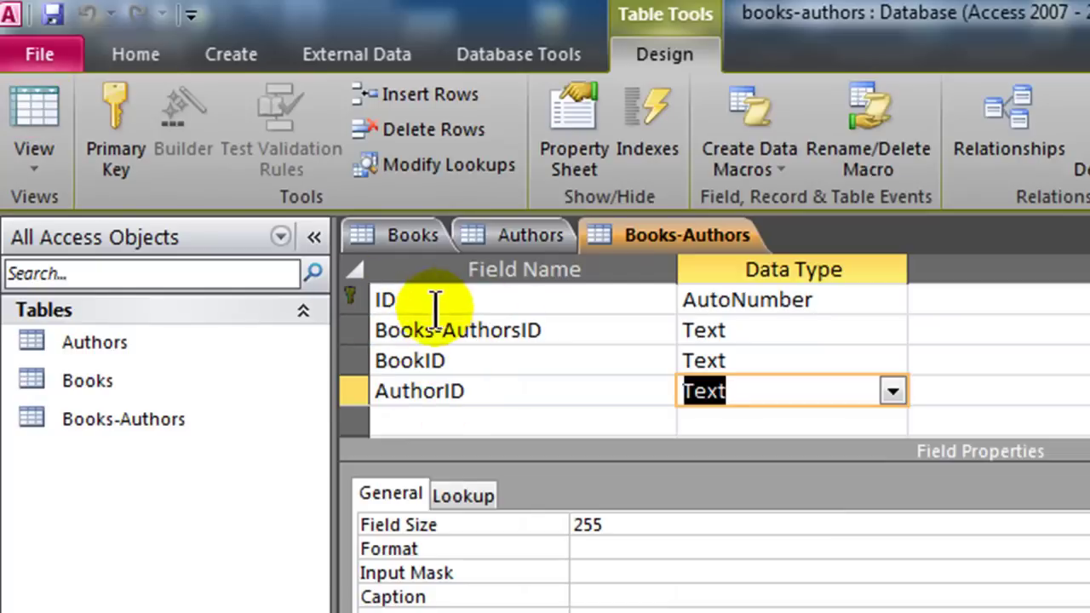
pyautogui.click(398, 331)
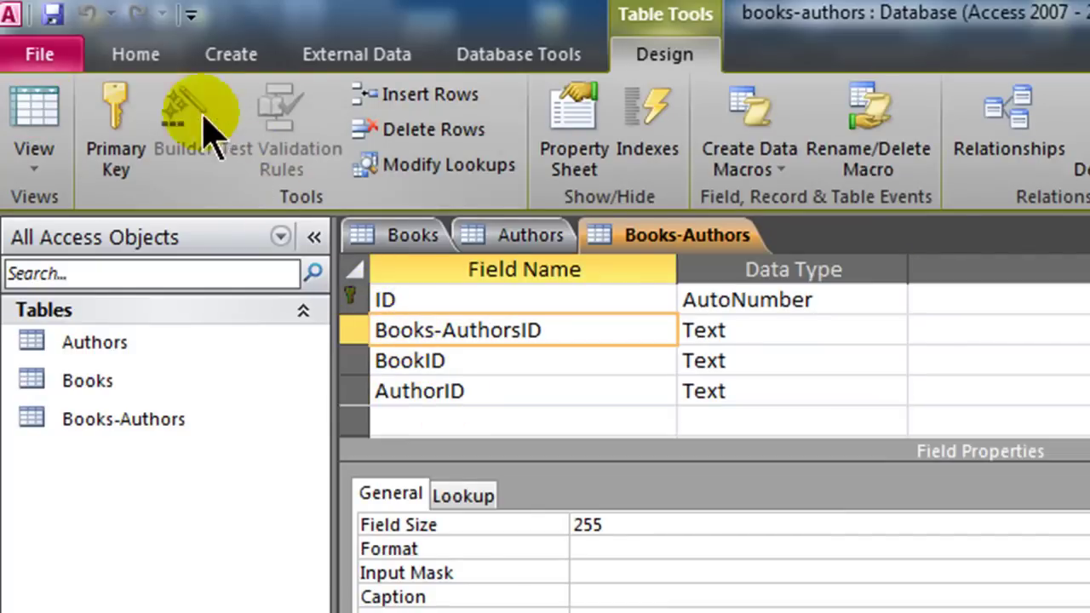
pyautogui.click(128, 109)
# Delete the automatically added ID field from Books-Authors and show the table as a datasheet.
pyautogui.click(349, 299)
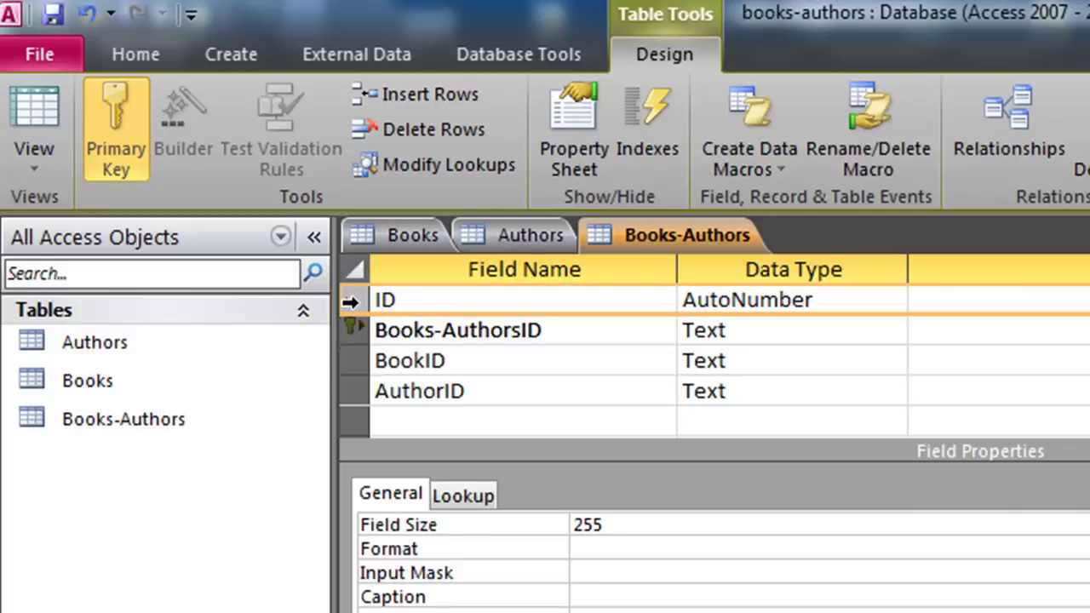
pyautogui.rightClick(349, 302)
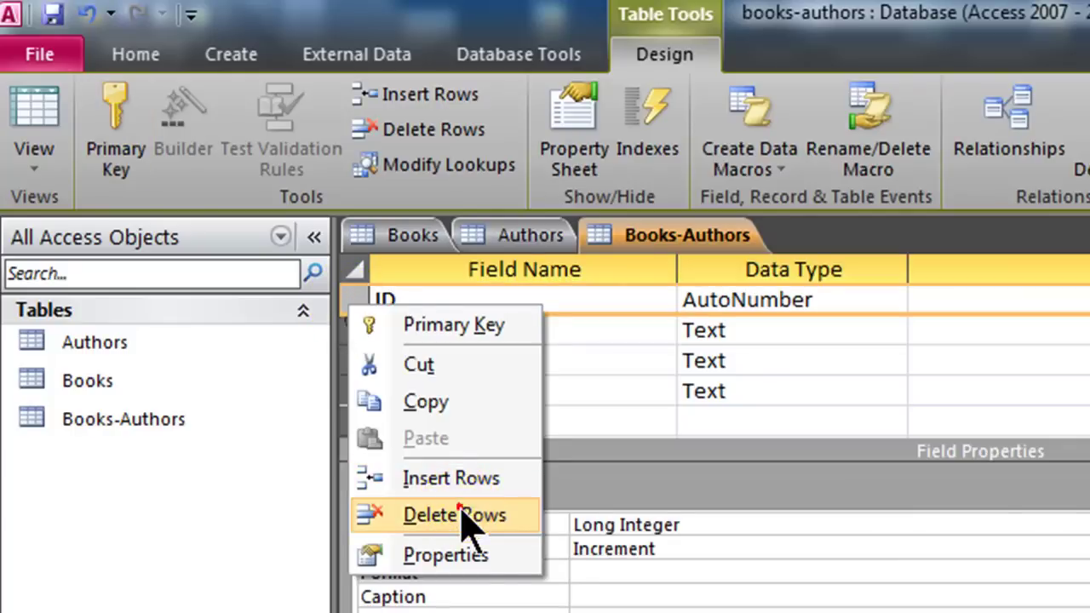
pyautogui.click(463, 517)
pyautogui.click(766, 349)
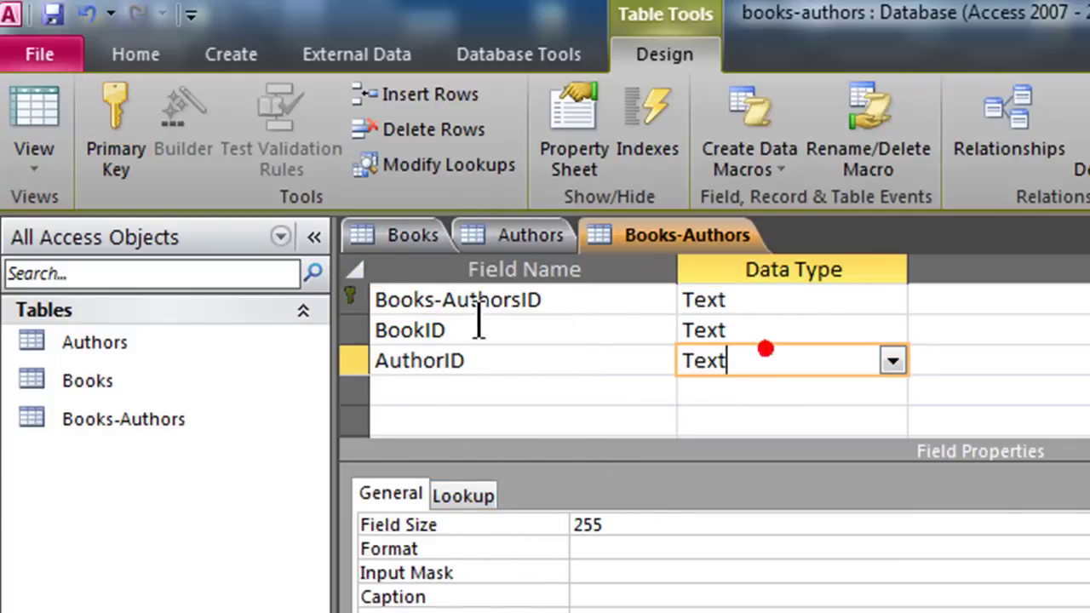
pyautogui.click(422, 300)
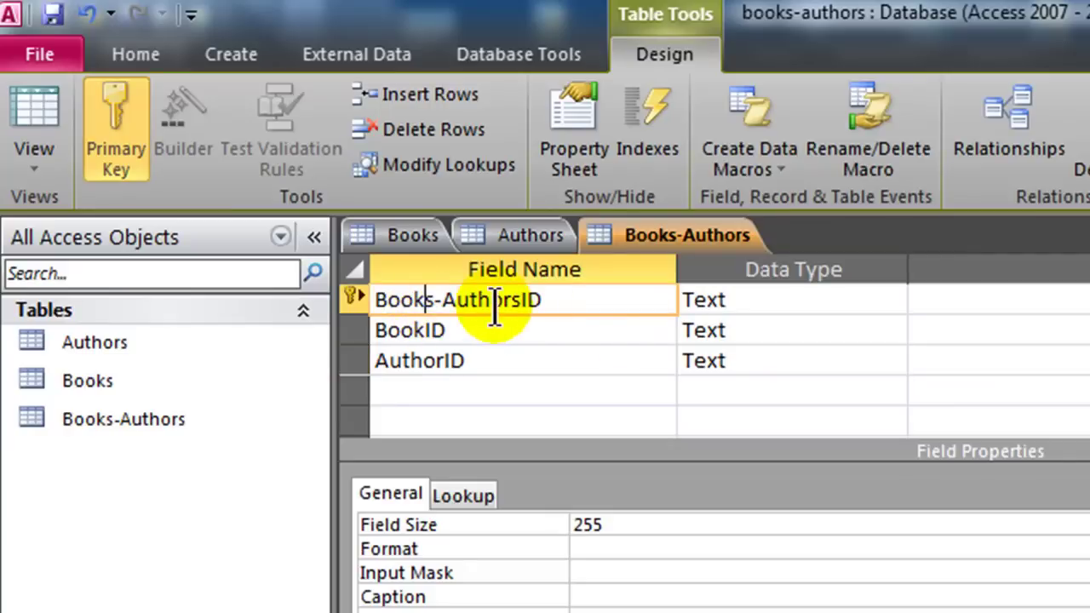
pyautogui.click(12, 110)
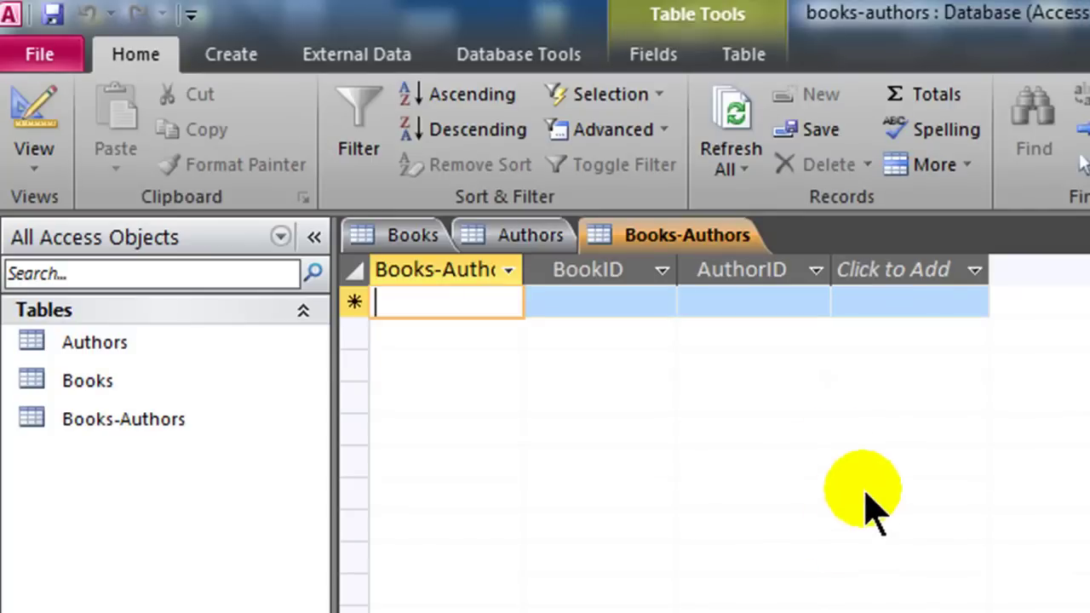
# Following the Excel plan, add Books-Authors records 1 and 2, both with BookID 1 and with AuthorID 2 and 3 respectively.
pyautogui.hotkey('alt', 'Tab')
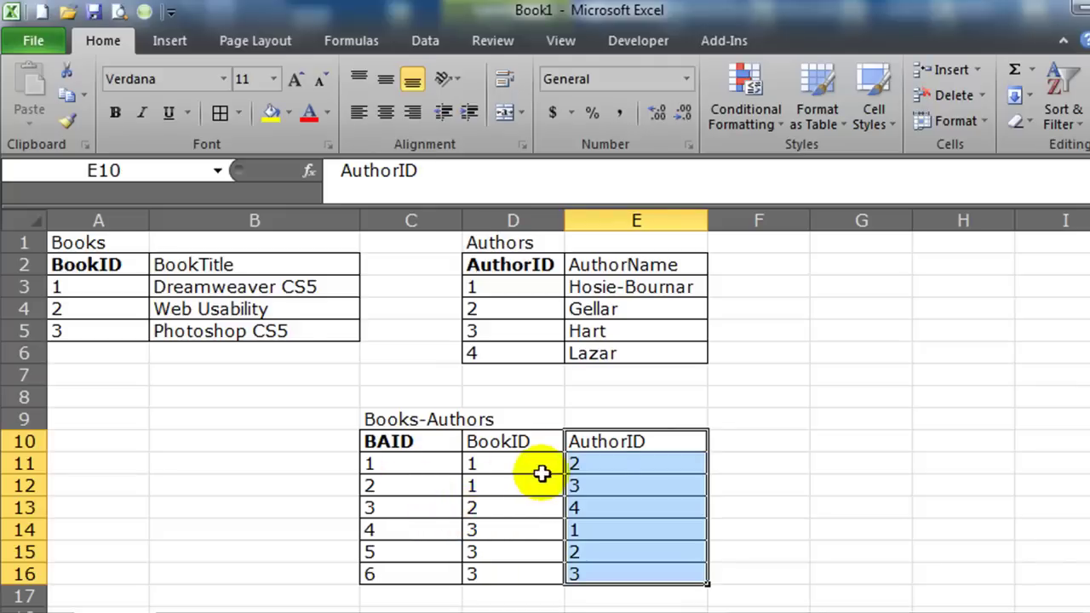
pyautogui.hotkey('alt', 'Tab')
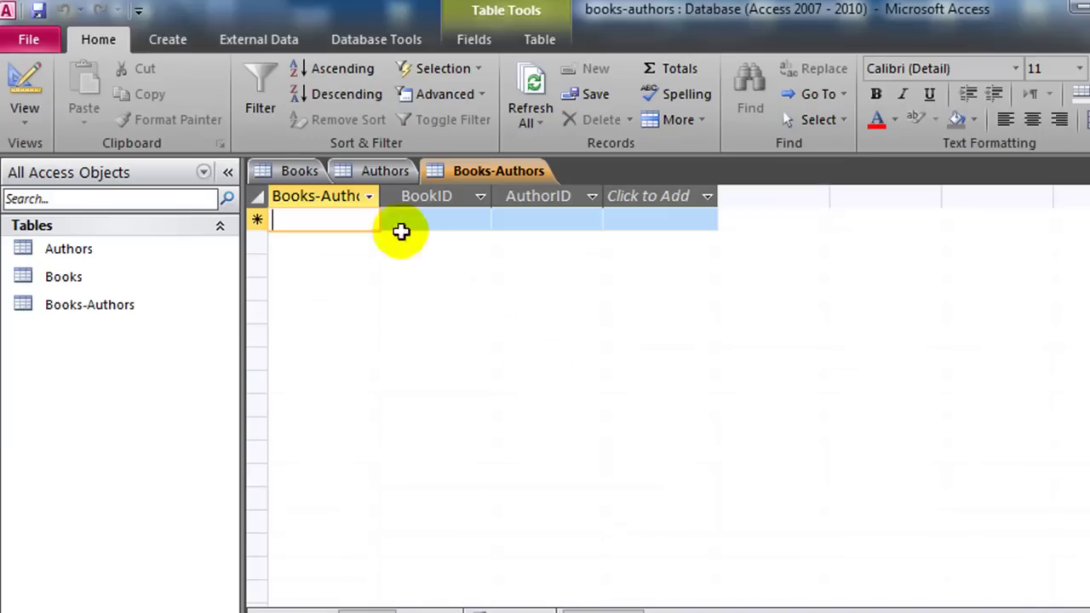
pyautogui.click(483, 224)
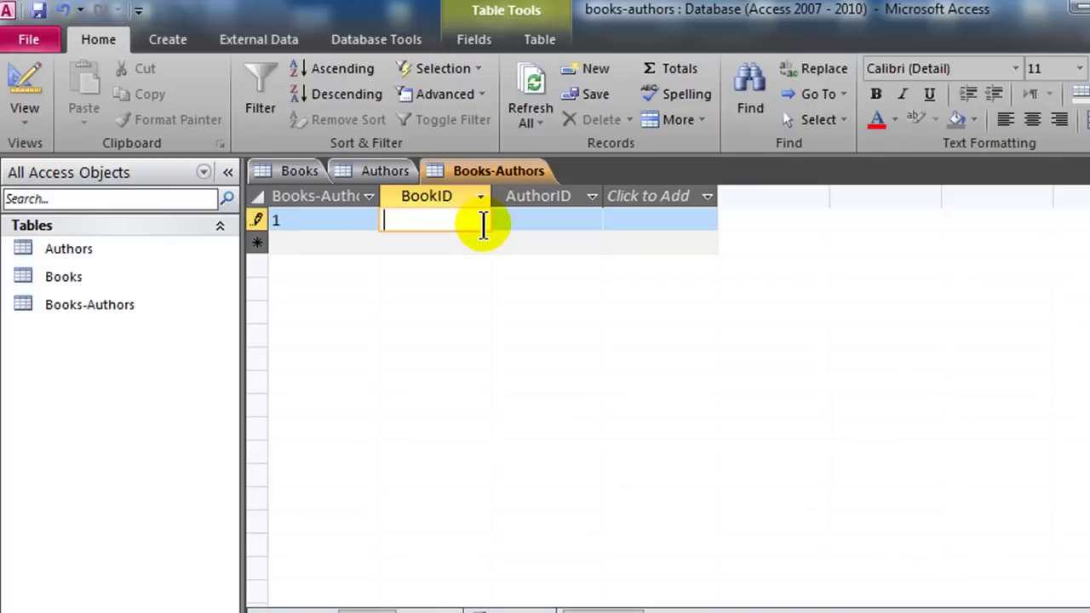
pyautogui.press('Tab')
pyautogui.press('Tab')
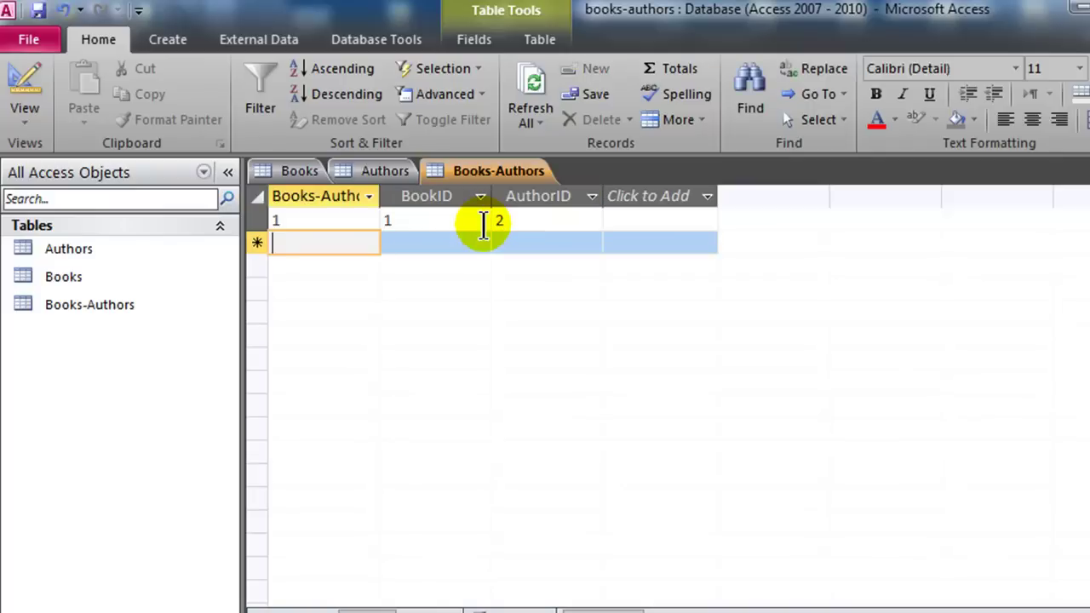
pyautogui.press('Tab')
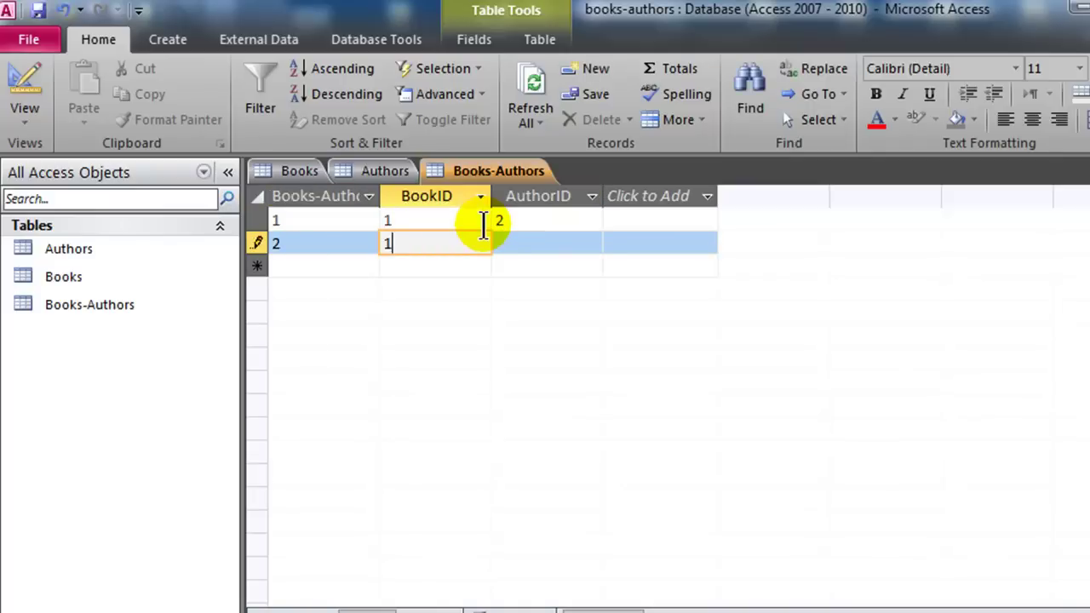
pyautogui.press('Tab')
pyautogui.press('Tab')
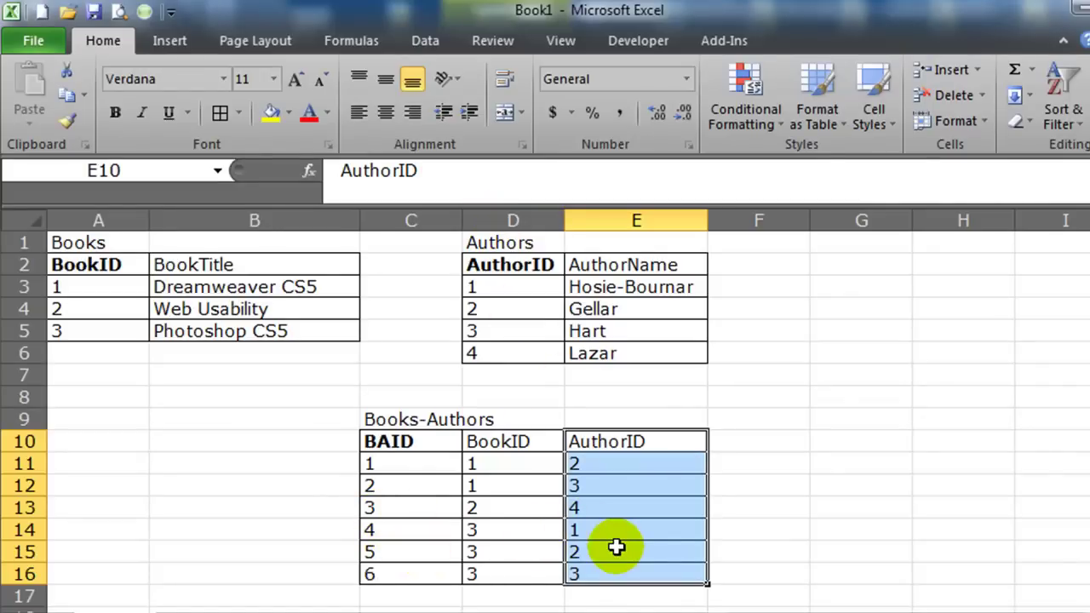
# Add Books-Authors record 3 with BookID 2 and AuthorID 4, and record 4 with BookID 3 and AuthorID 1.
pyautogui.hotkey('alt', 'Tab')
pyautogui.write('3')
pyautogui.press('Tab')
pyautogui.write('2')
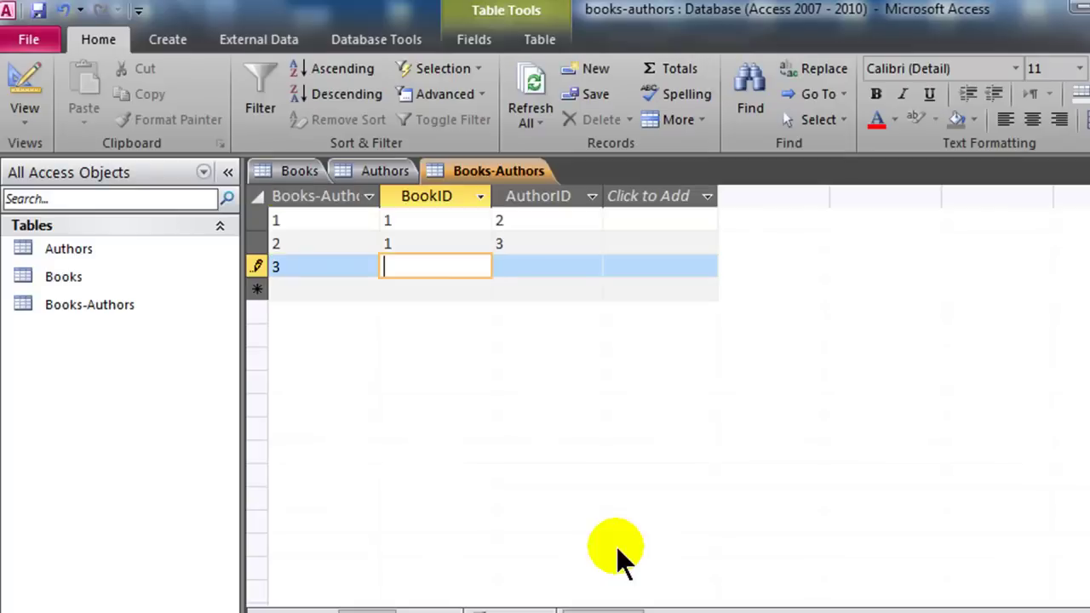
pyautogui.press('Tab')
pyautogui.write('4')
pyautogui.press('Tab')
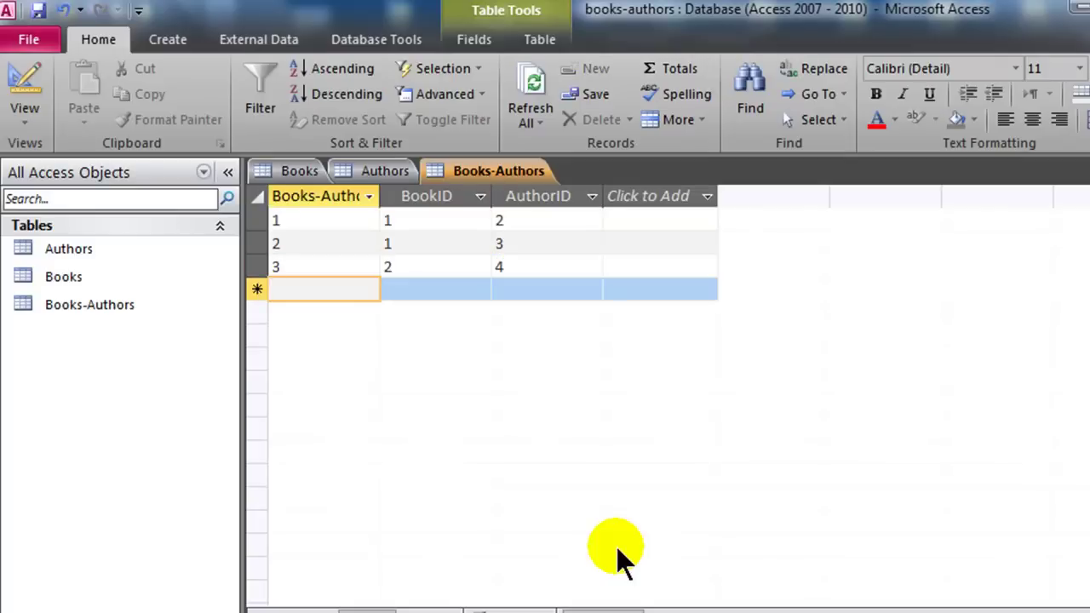
pyautogui.press('Tab')
pyautogui.write('3')
pyautogui.press('Tab')
pyautogui.write('1')
pyautogui.press('Tab')
# Add Books-Authors records 5 and 6, both with BookID 3 and with AuthorID 2 and 3 respectively.
pyautogui.hotkey('alt', 'Tab')
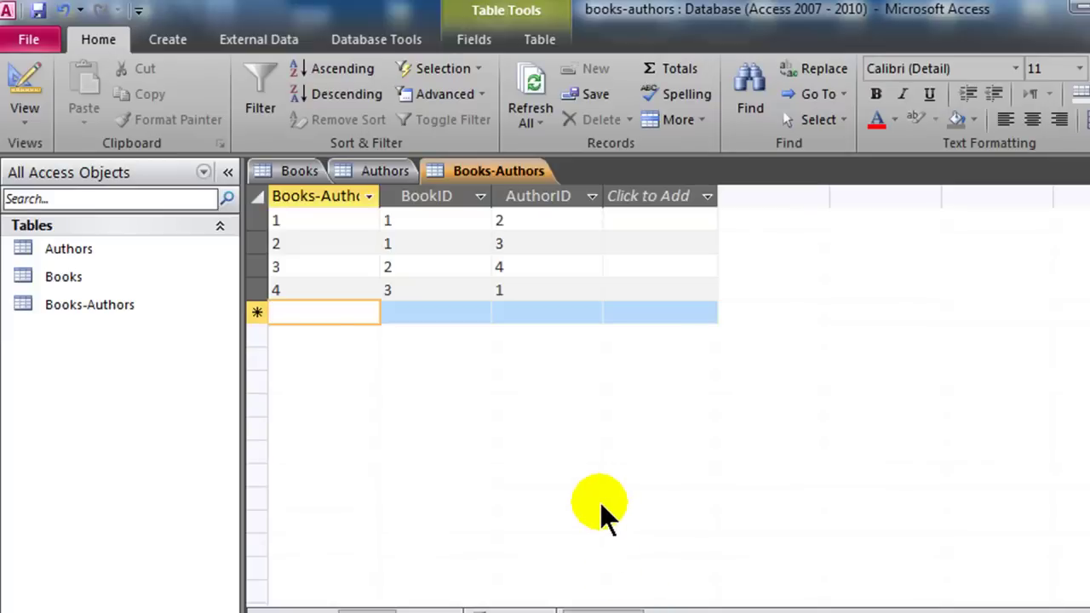
pyautogui.write('5')
pyautogui.press('Tab')
pyautogui.write('3')
pyautogui.press('Tab')
pyautogui.write('2')
pyautogui.press('Tab')
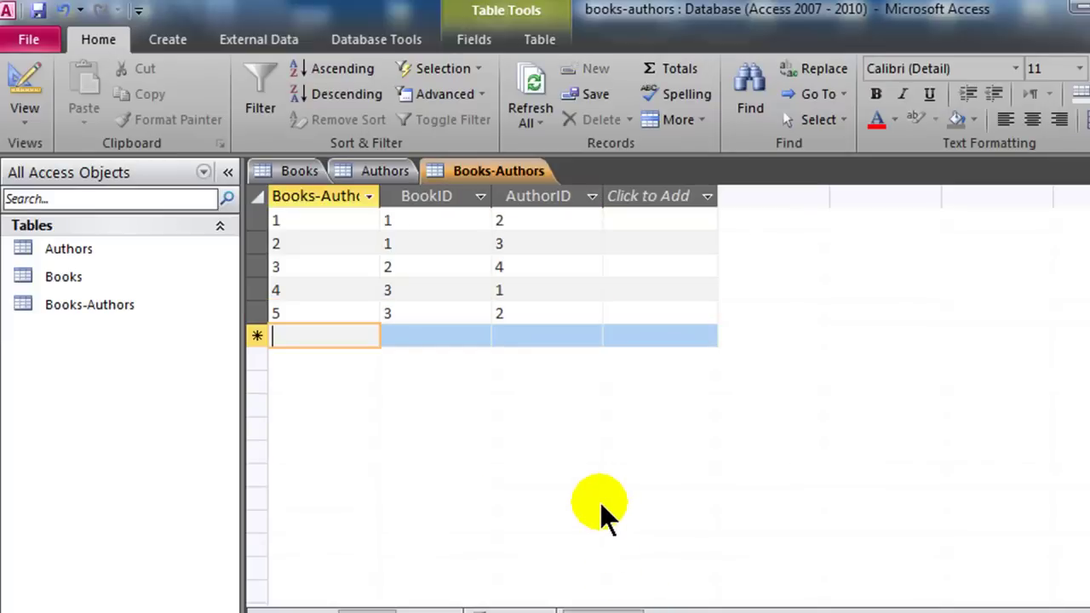
pyautogui.write('6')
pyautogui.press('Tab')
pyautogui.write('3')
pyautogui.press('Tab')
pyautogui.write('3')
pyautogui.press('Tab')
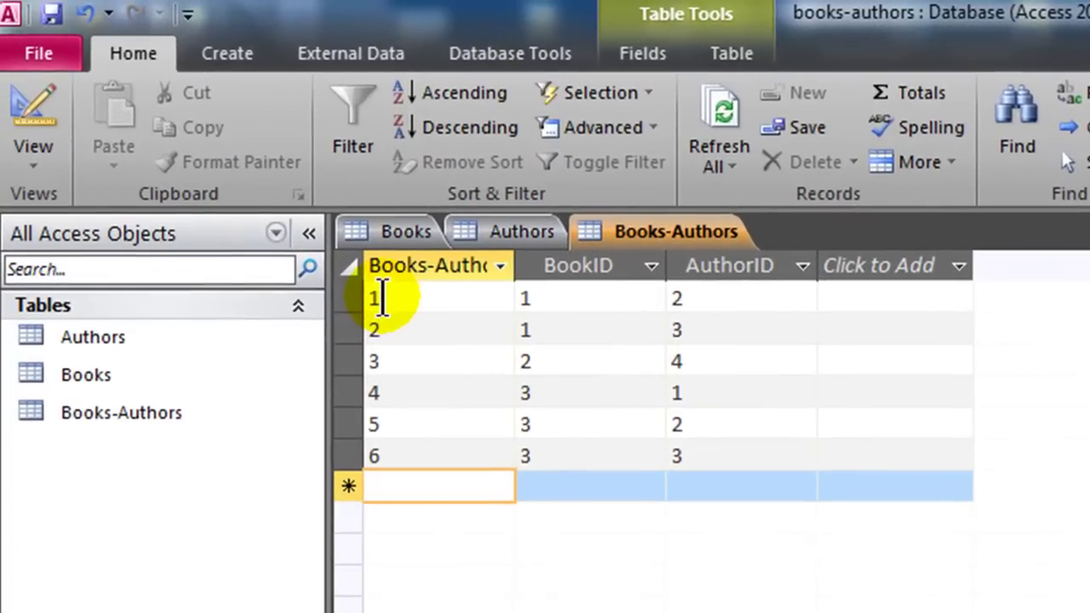
# Trace the IDs of the first two Books-Authors records to the matching titles in Books and names in Authors.
pyautogui.click(555, 300)
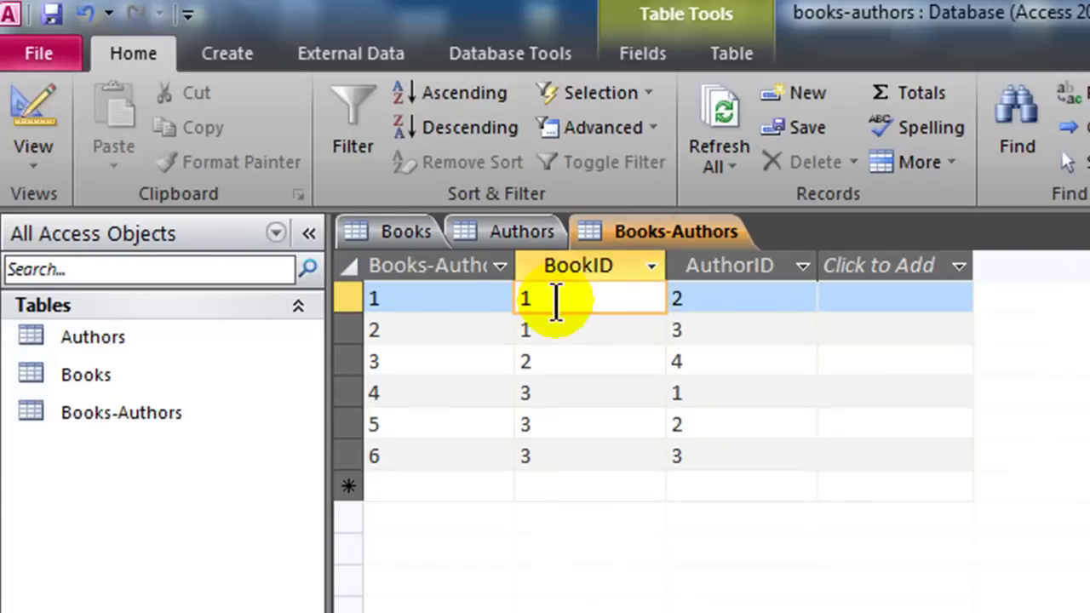
pyautogui.click(700, 299)
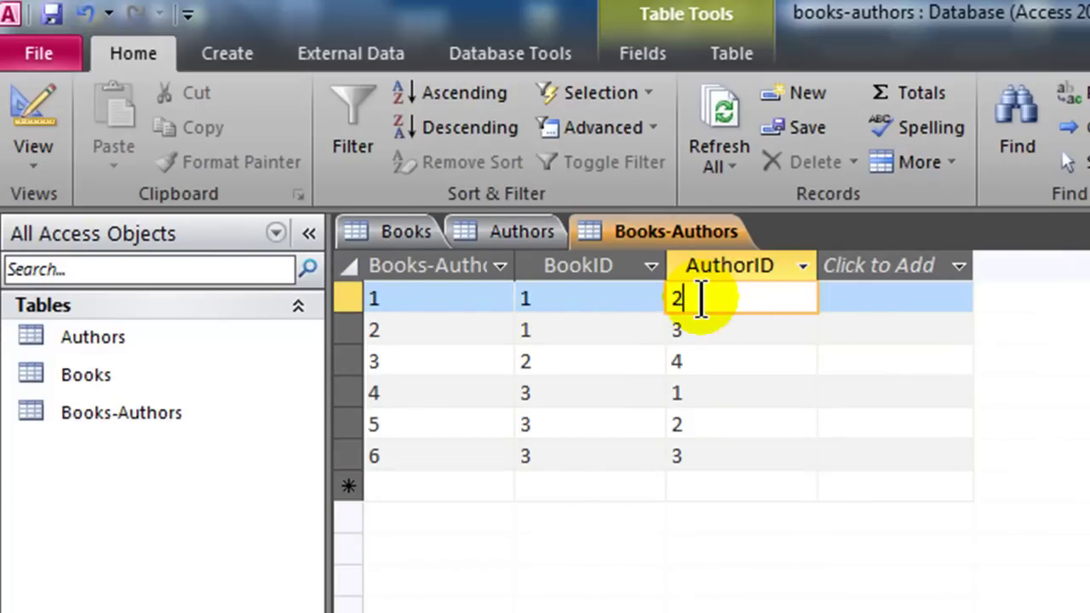
pyautogui.click(396, 239)
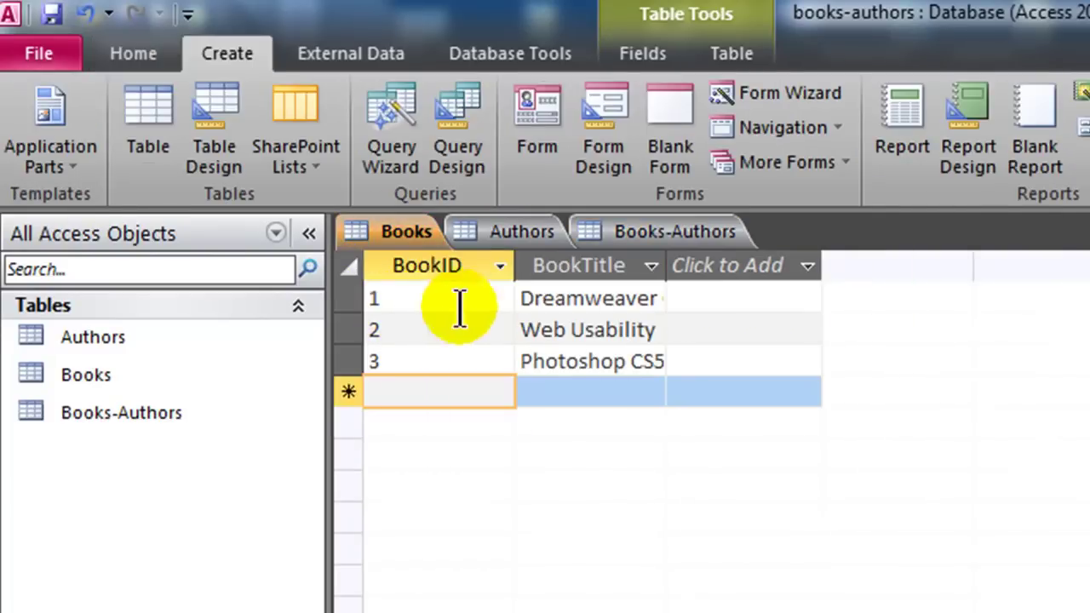
pyautogui.click(681, 237)
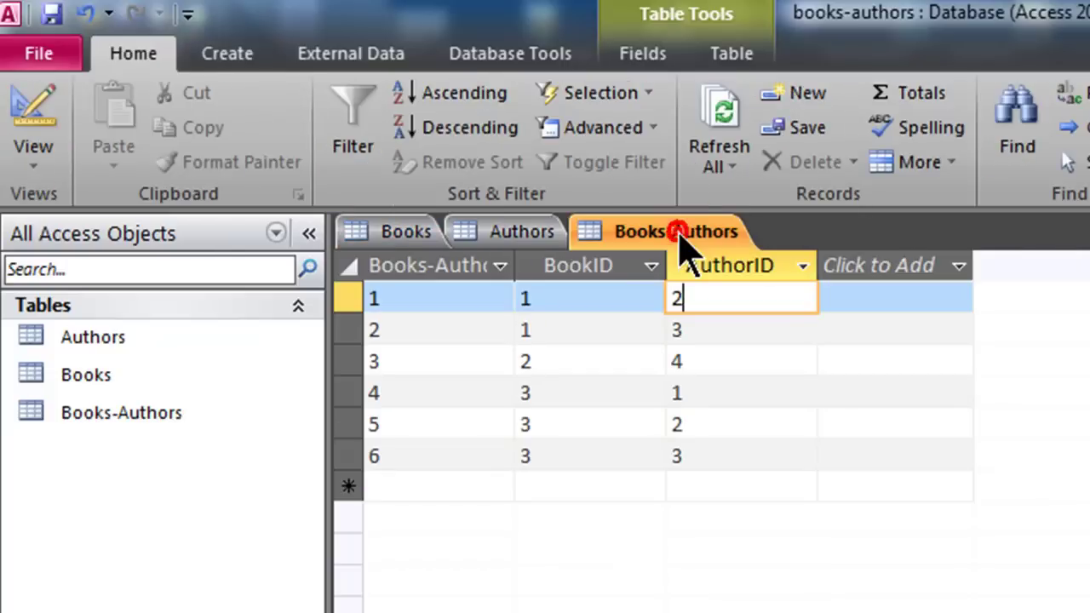
pyautogui.click(526, 237)
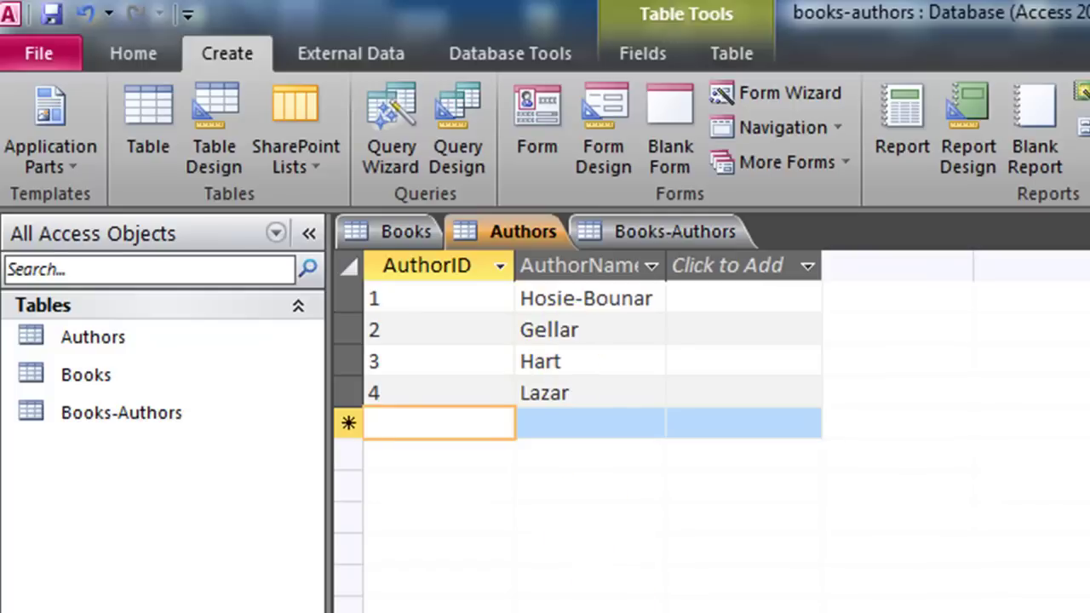
pyautogui.click(627, 235)
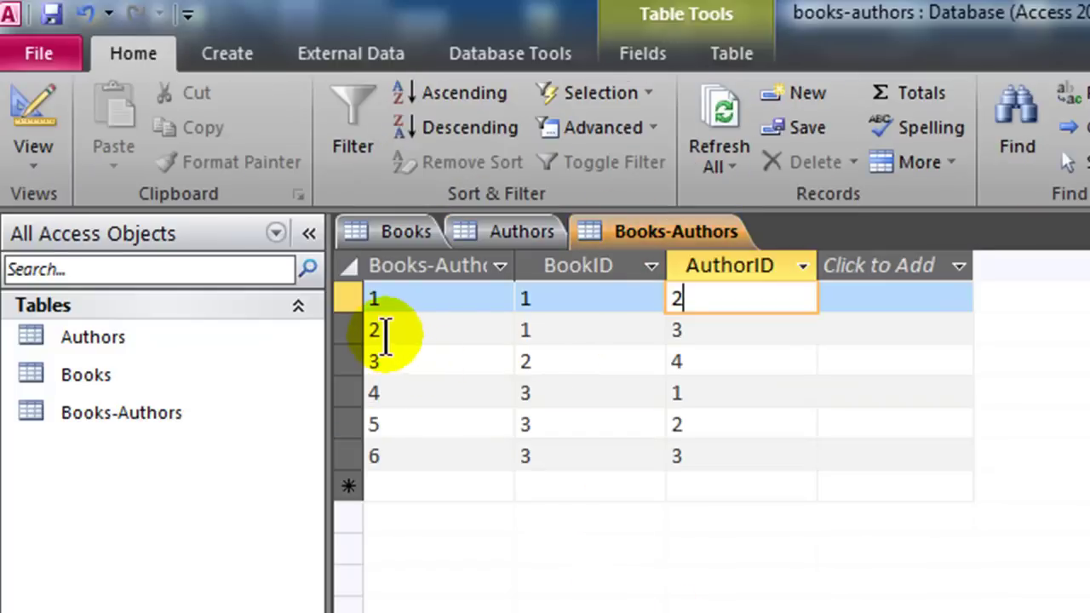
pyautogui.click(385, 332)
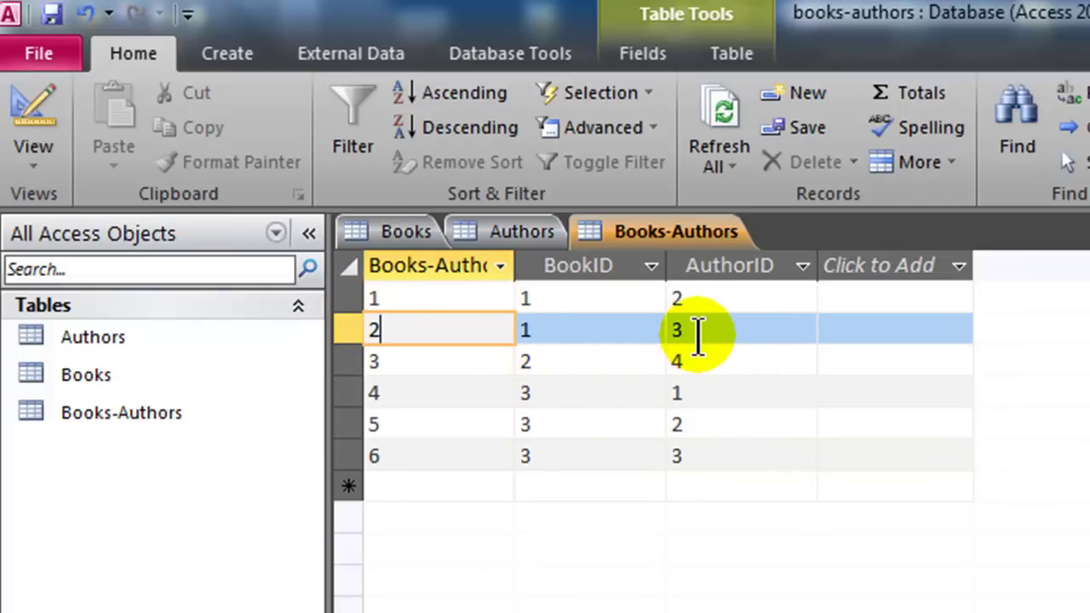
pyautogui.click(402, 231)
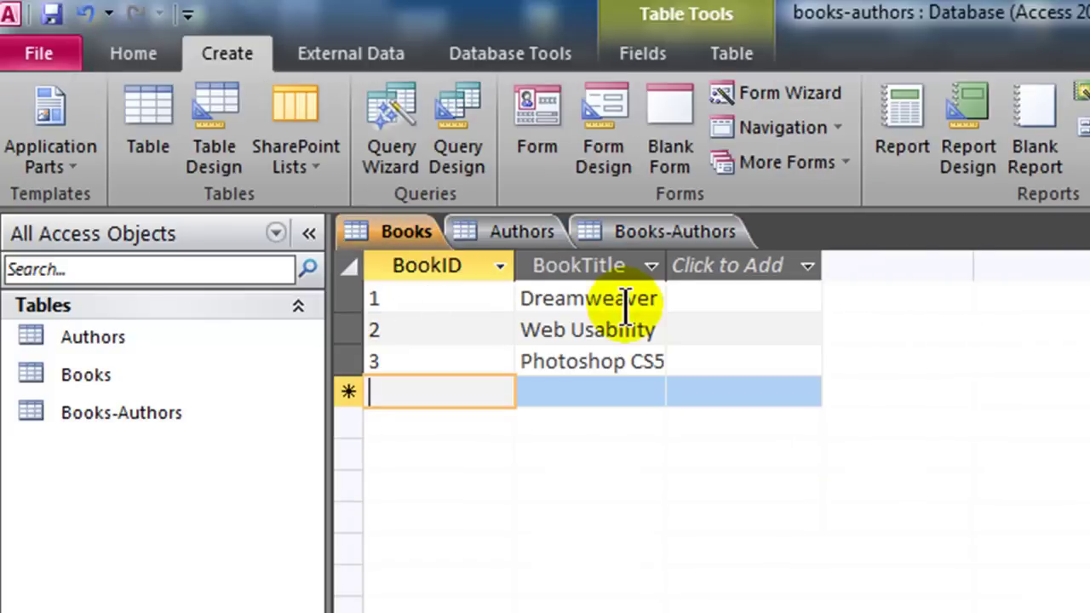
pyautogui.click(524, 232)
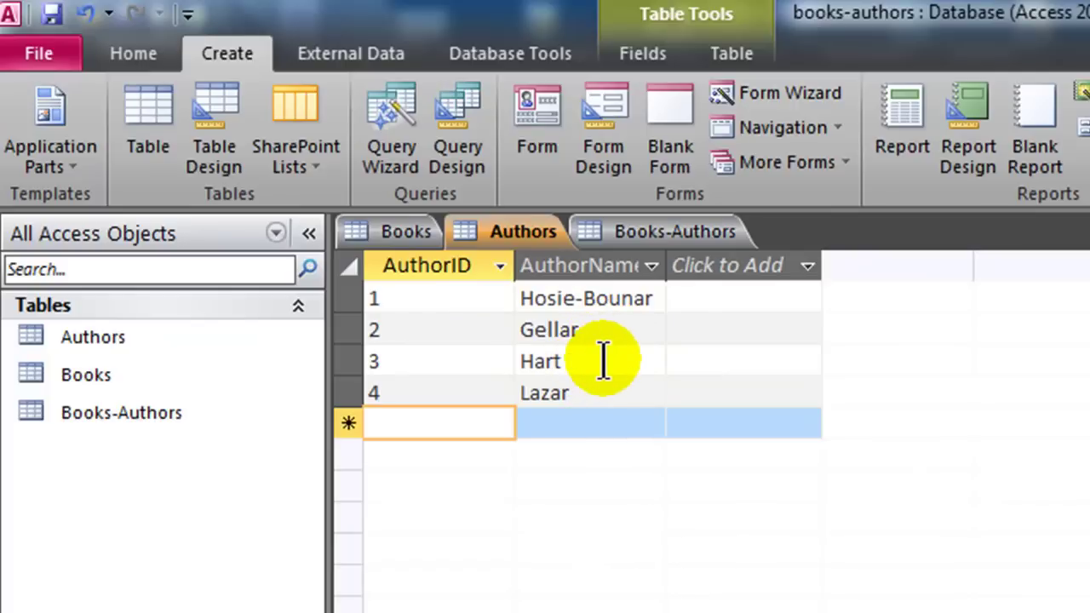
pyautogui.click(674, 237)
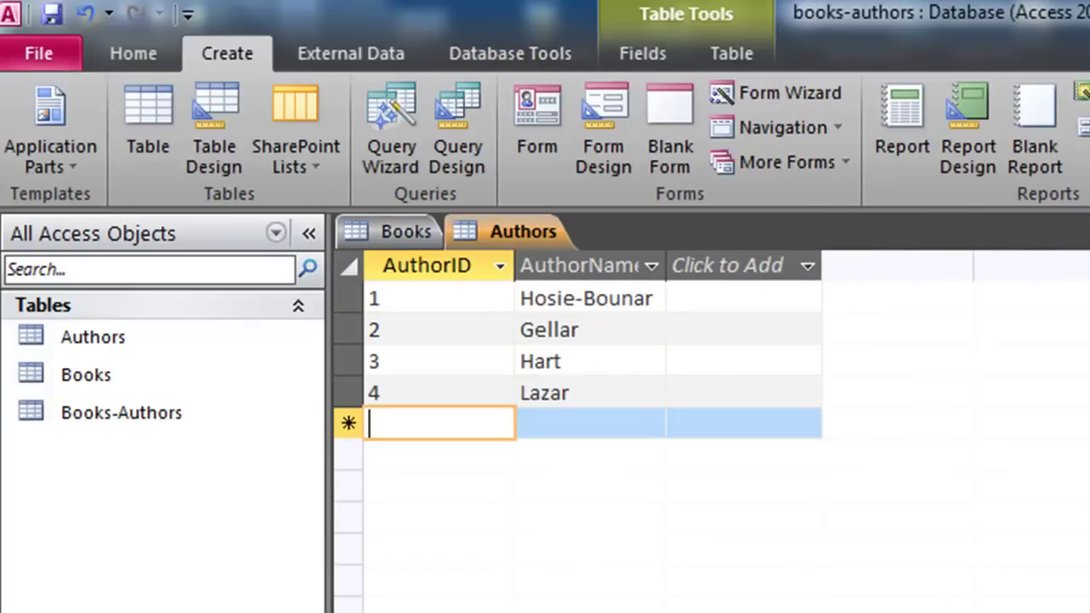
# Close the open tables and add Authors, Books and Books-Authors to the Relationships window.
pyautogui.hotkey('ctrl', 'w')
pyautogui.hotkey('ctrl', 'w')
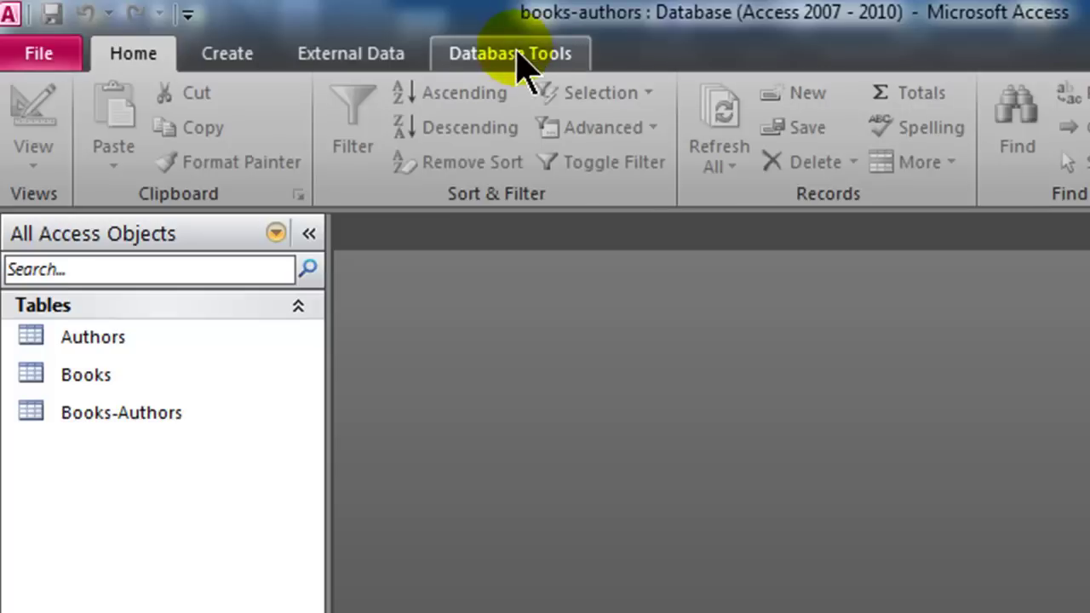
pyautogui.click(511, 54)
pyautogui.click(352, 114)
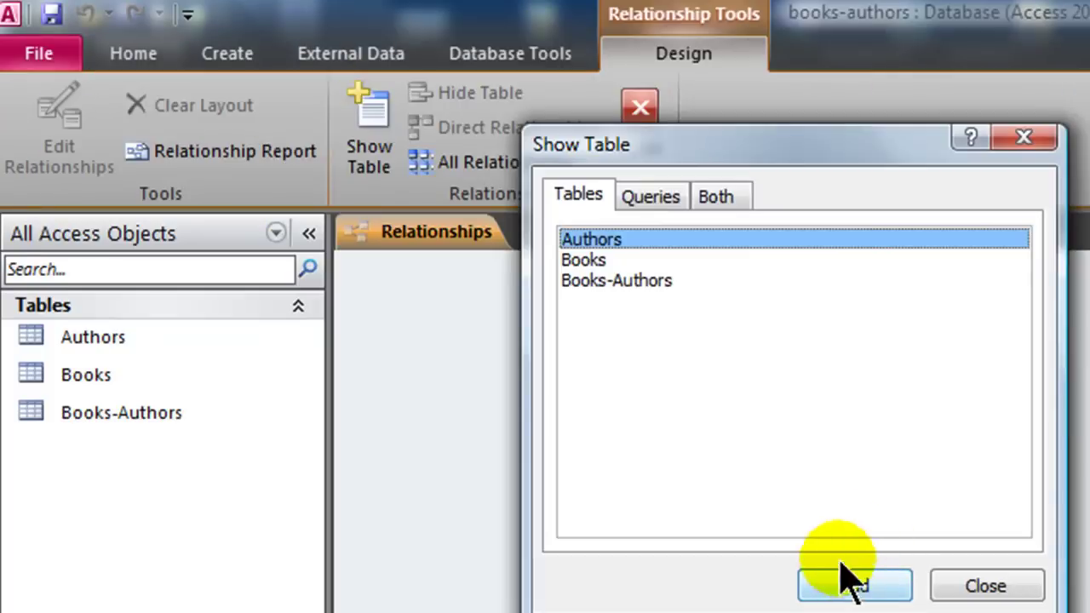
pyautogui.doubleClick(622, 239)
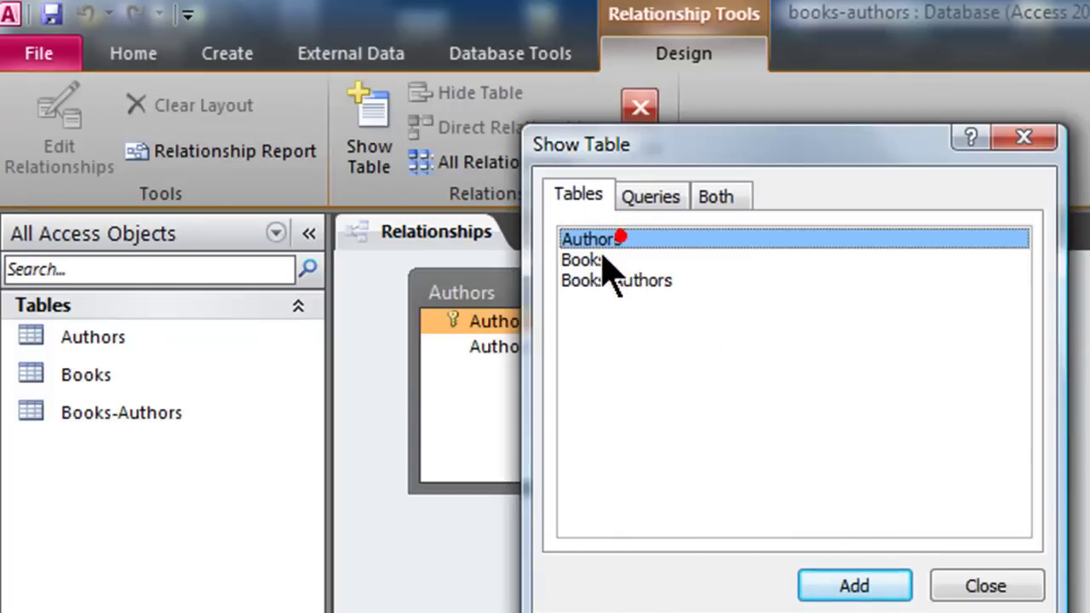
pyautogui.doubleClick(596, 260)
pyautogui.doubleClick(601, 280)
pyautogui.click(985, 588)
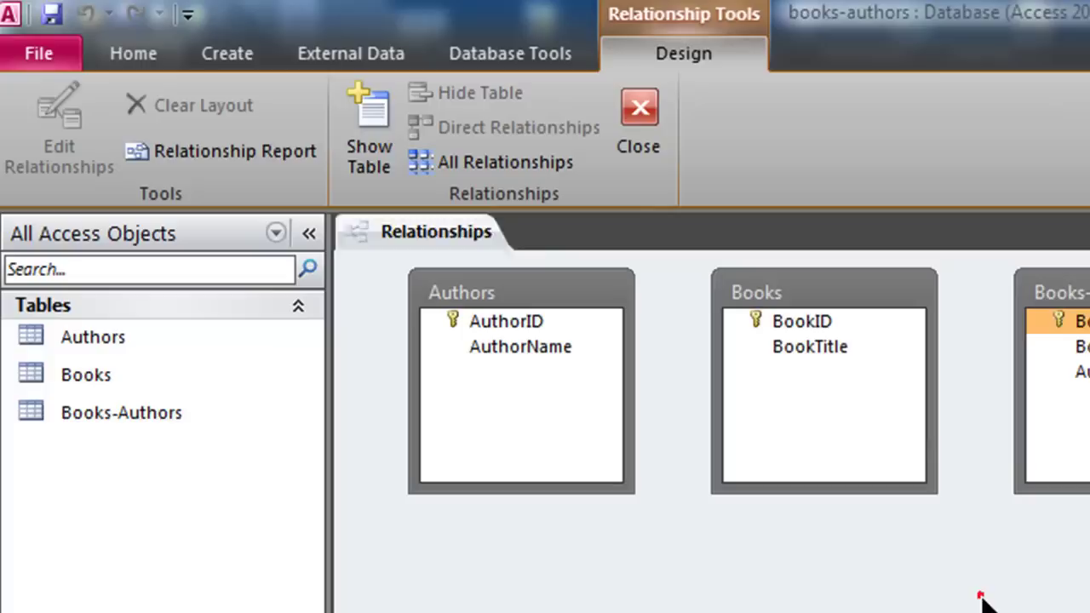
# Arrange Books-Authors between Authors and Books, and relate AuthorID in Authors to AuthorID in Books-Authors with referential integrity enforced.
pyautogui.moveTo(812, 313); pyautogui.dragTo(855, 509)
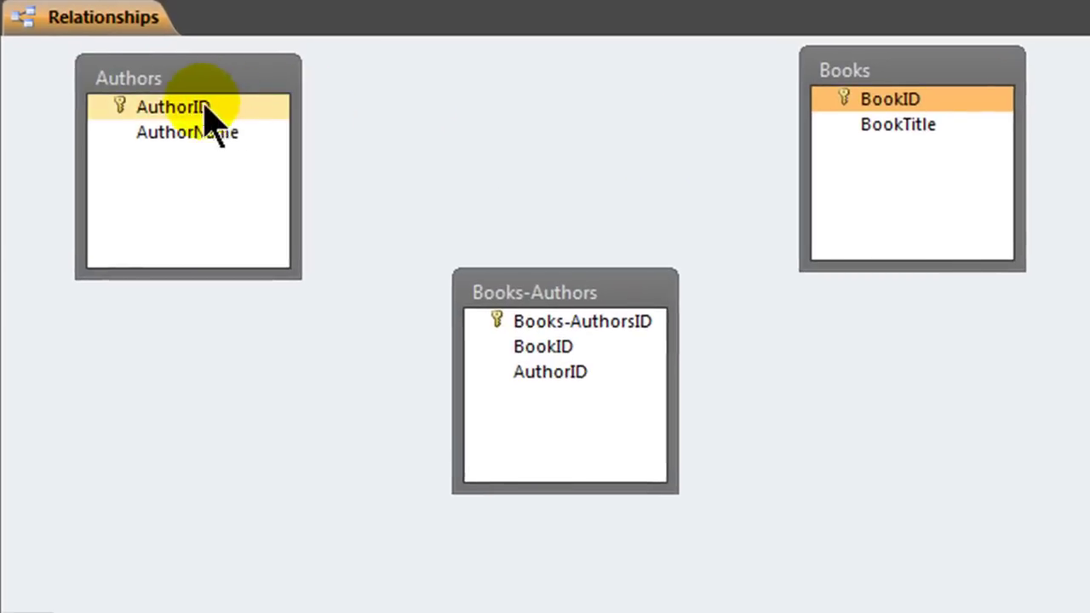
pyautogui.click(527, 320)
pyautogui.moveTo(194, 109); pyautogui.dragTo(563, 373)
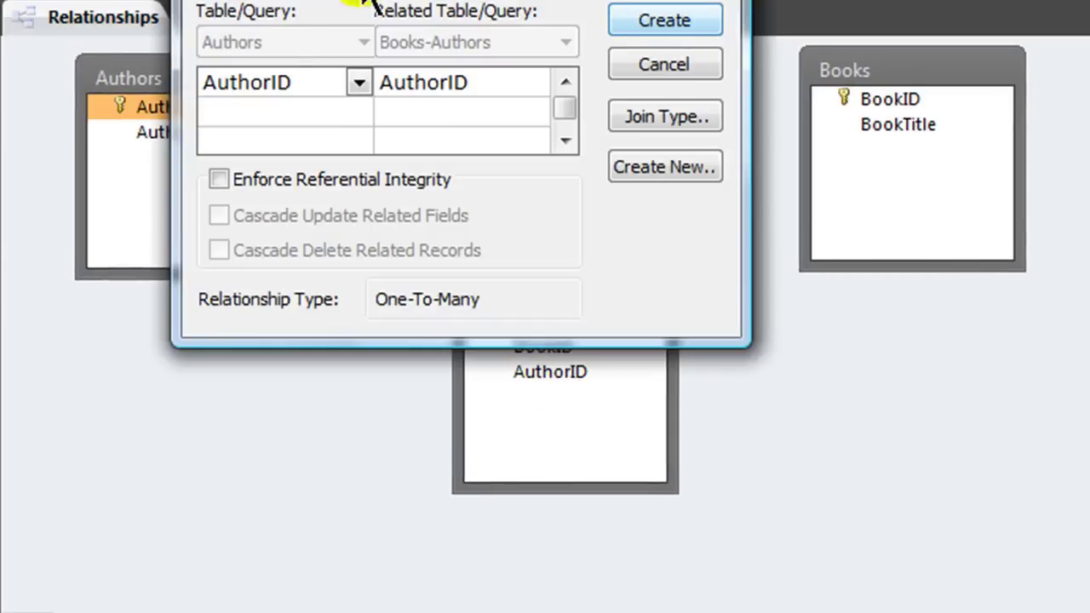
pyautogui.click(223, 179)
pyautogui.click(661, 19)
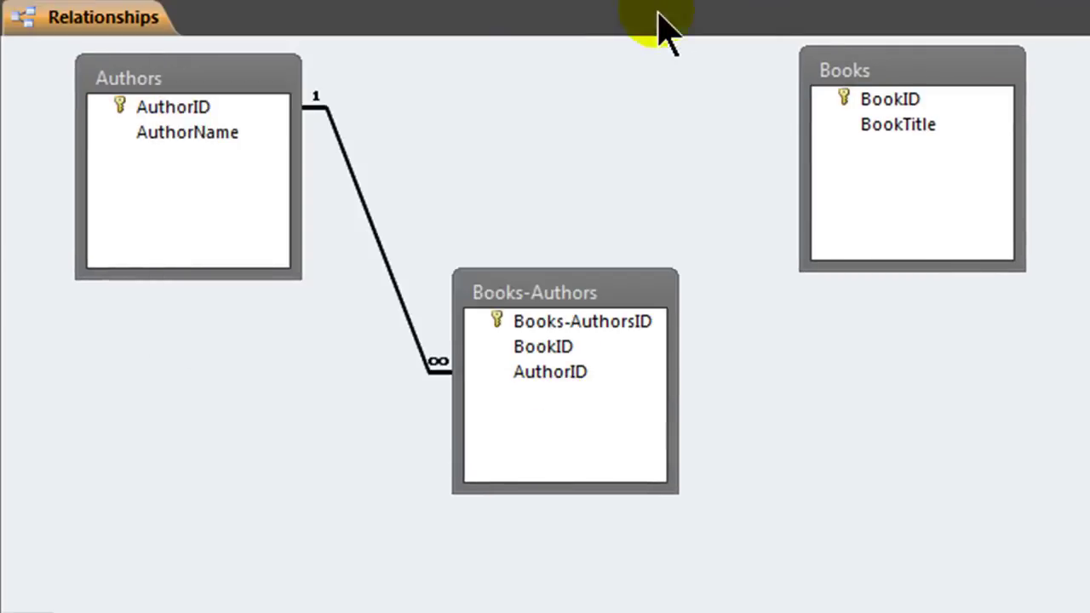
# Relate BookID in Books to BookID in Books-Authors with referential integrity enforced.
pyautogui.click(881, 102)
pyautogui.moveTo(886, 101); pyautogui.dragTo(547, 351)
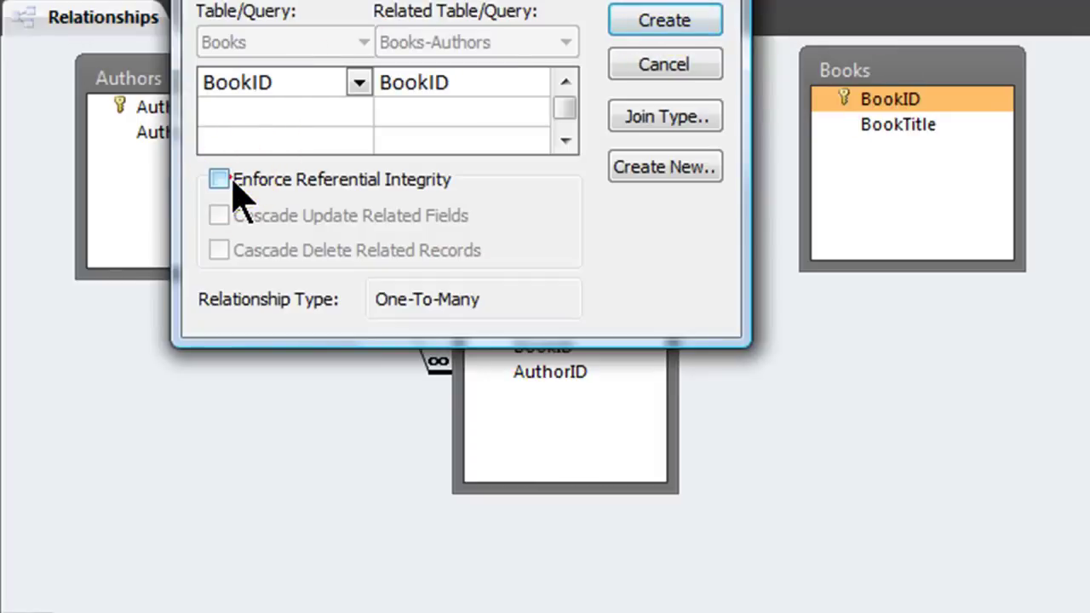
pyautogui.click(223, 178)
pyautogui.click(688, 24)
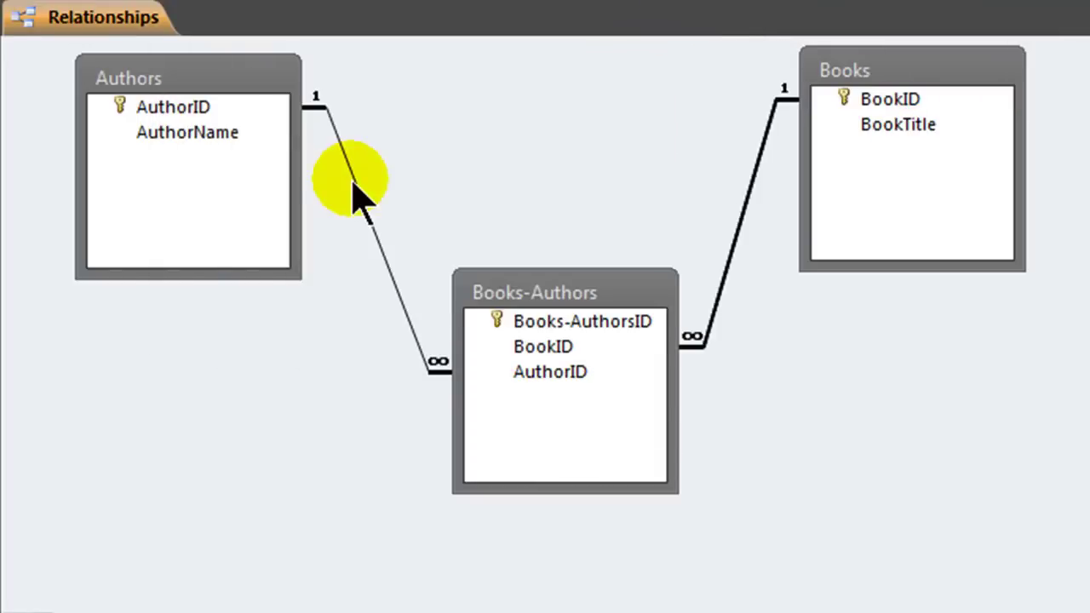